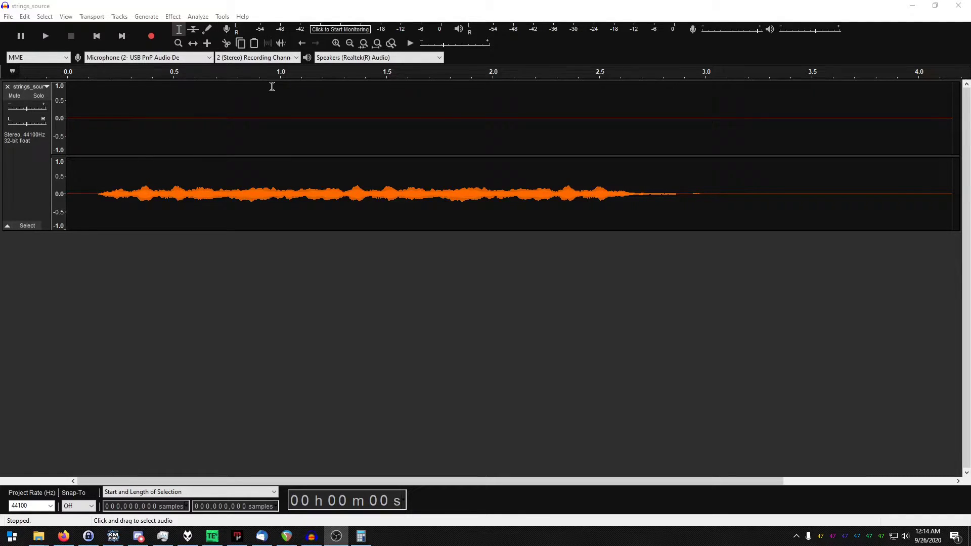
Step: Mix the stereo strings_source track down to mono
click(83, 8)
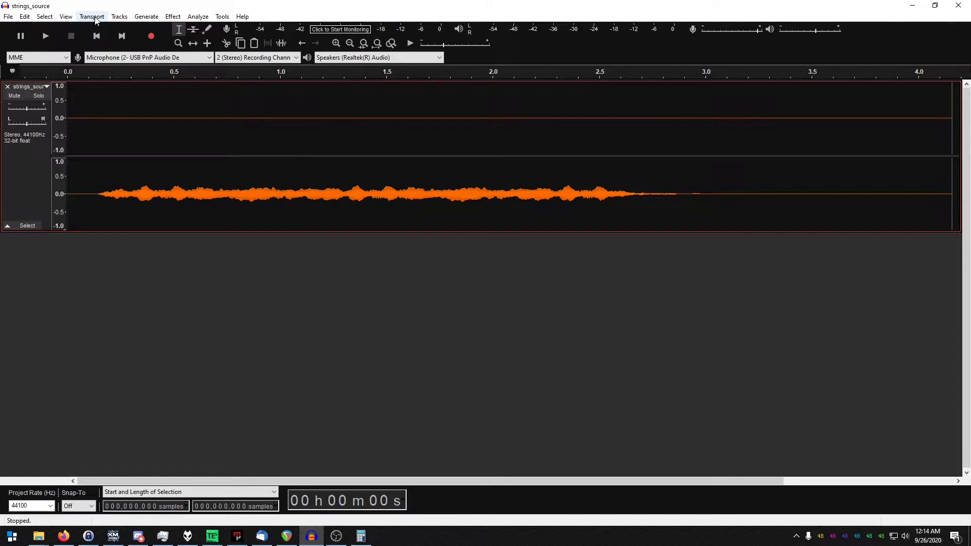
click(115, 18)
mouse_move(147, 43)
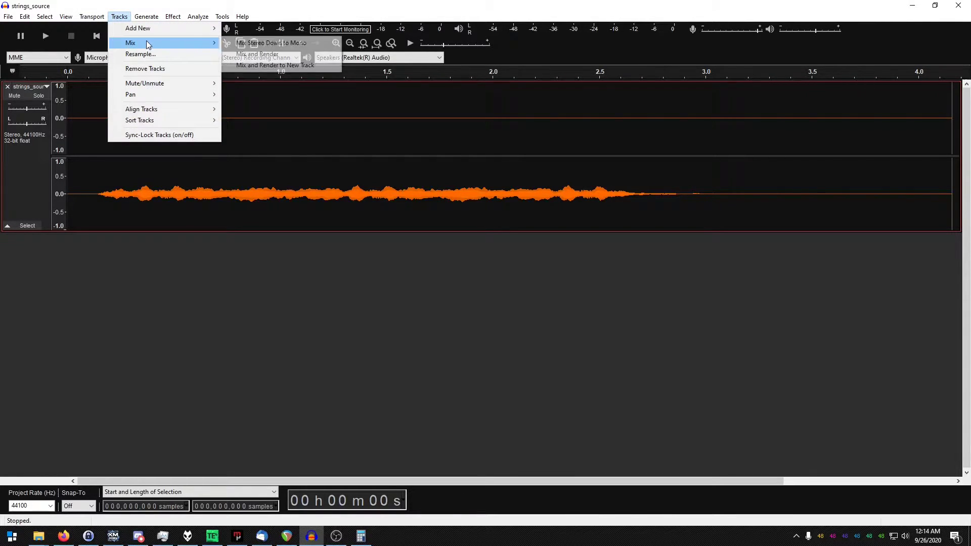
click(307, 44)
Step: Normalize the track to a -2.0 dB peak with DC offset removal on
click(172, 16)
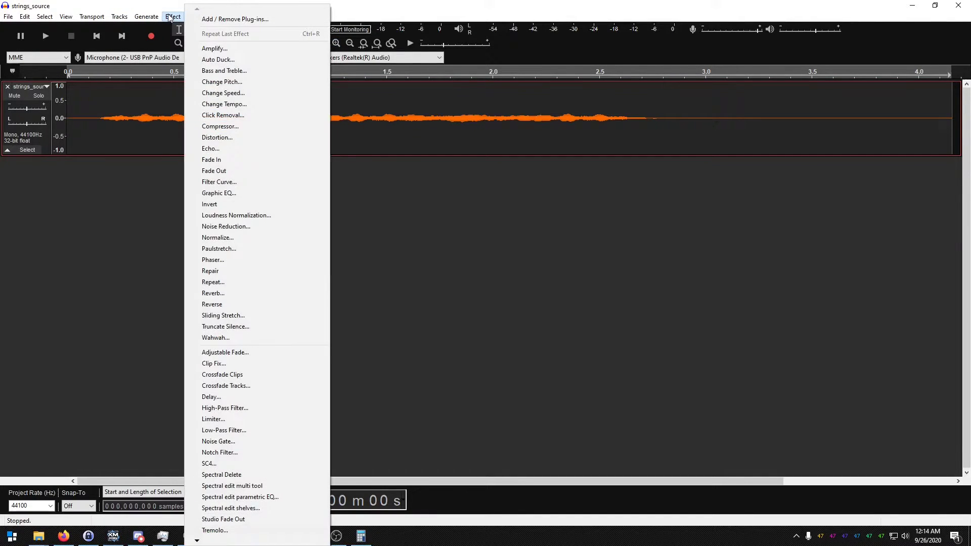
click(250, 238)
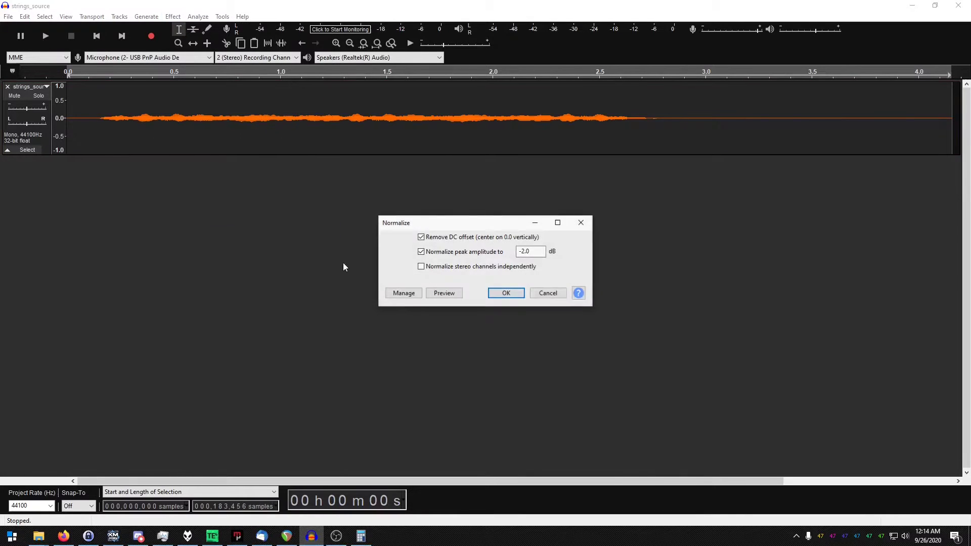
click(506, 293)
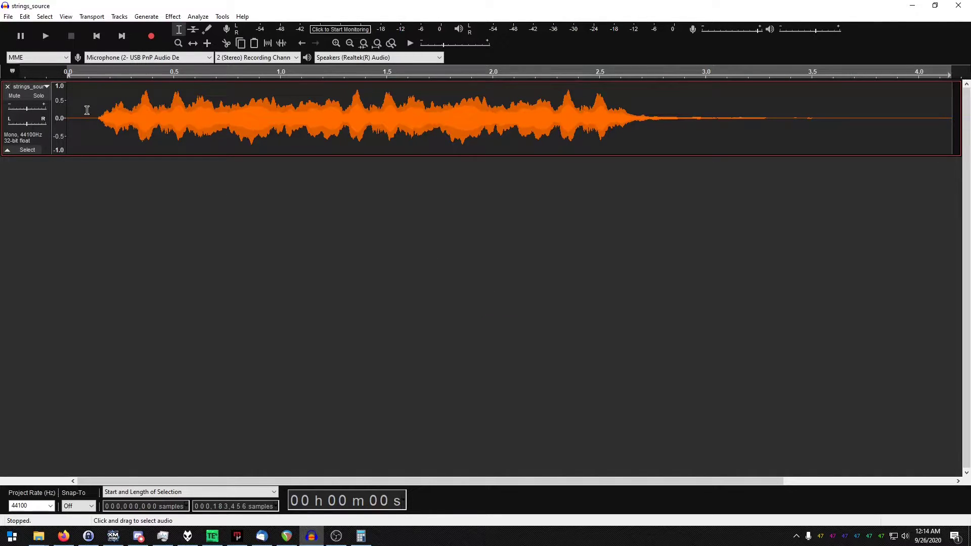
Step: Zoom in on the start of the waveform to individual samples, then back out
click(178, 43)
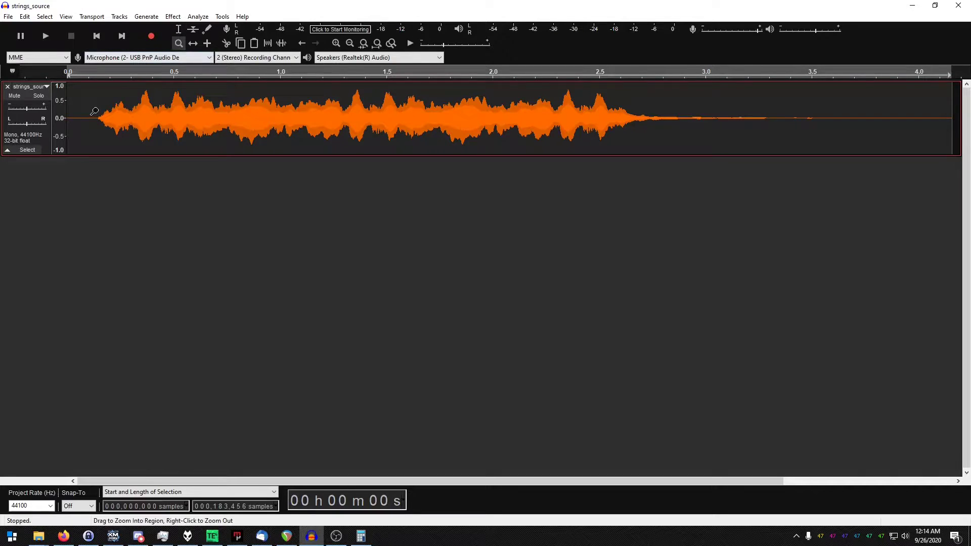
click(94, 117)
click(111, 123)
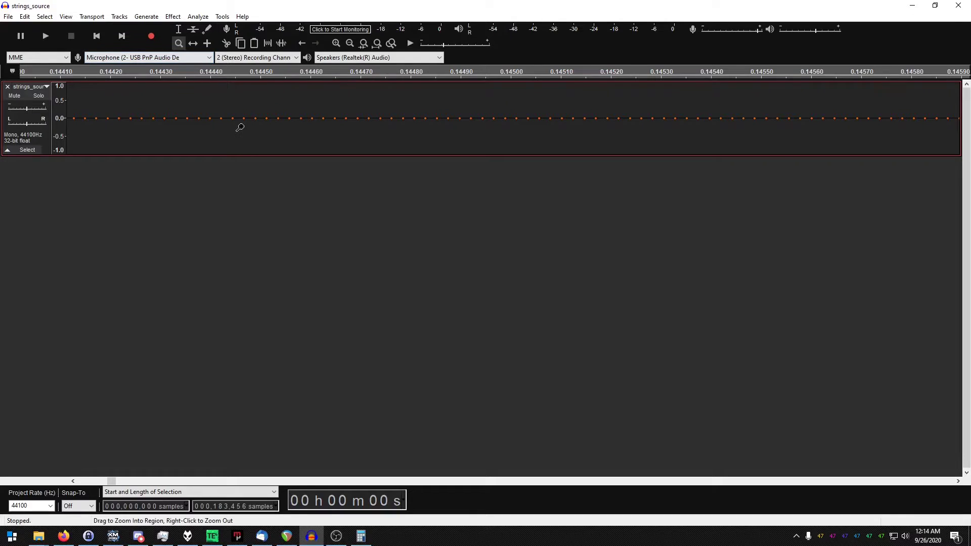
key(alt)
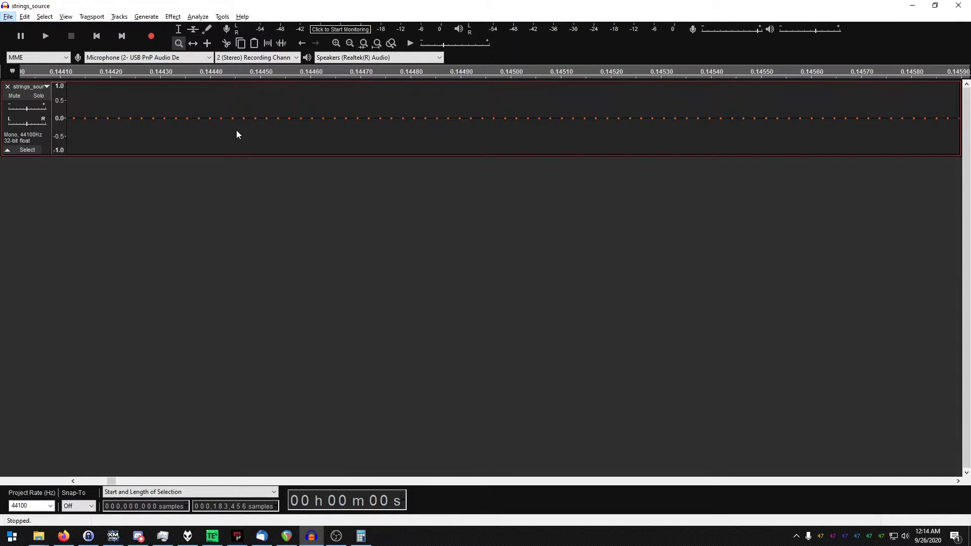
click(227, 133)
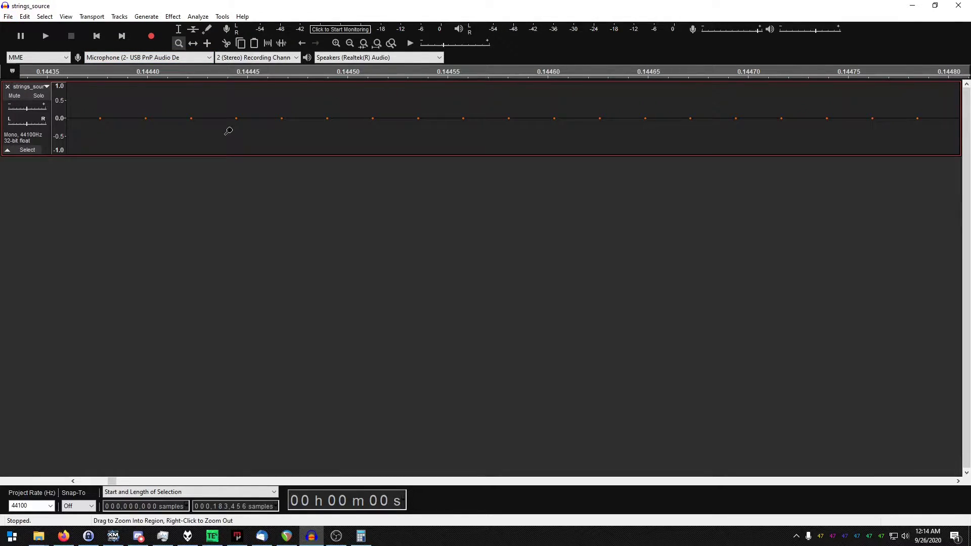
click(349, 43)
click(349, 43)
click(349, 43)
click(349, 43)
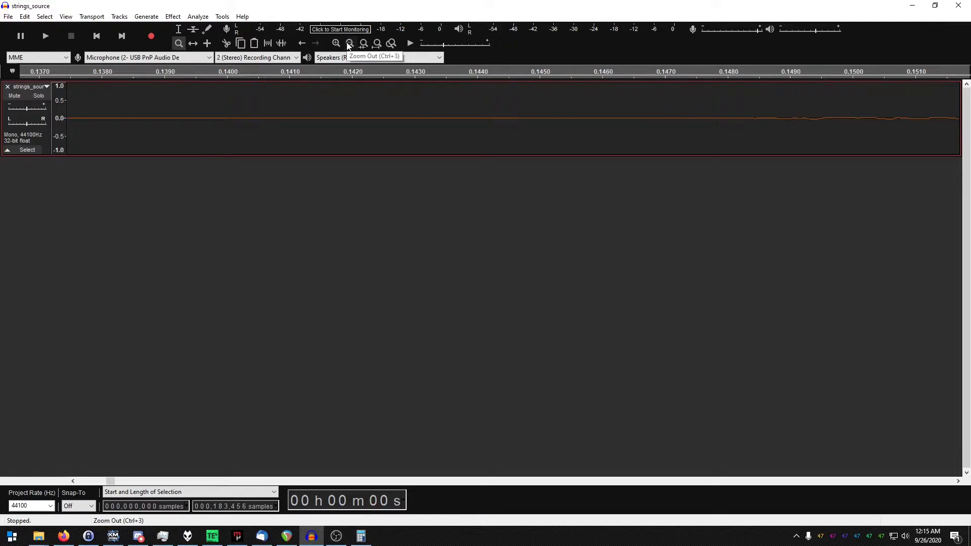
Step: Select the quiet lead-in before the strings and delete it so the sound starts at 0.0
click(180, 31)
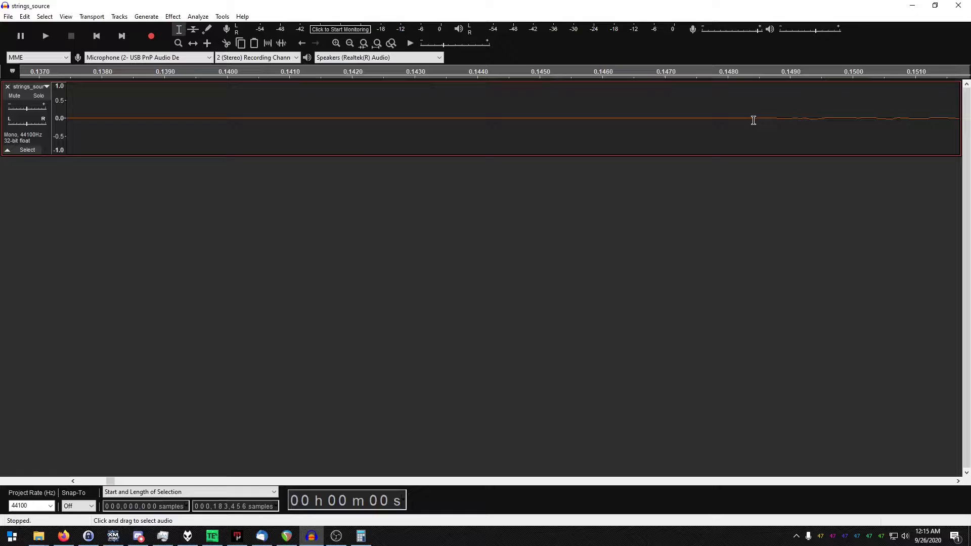
drag(754, 120, 15, 124)
click(377, 43)
key(Delete)
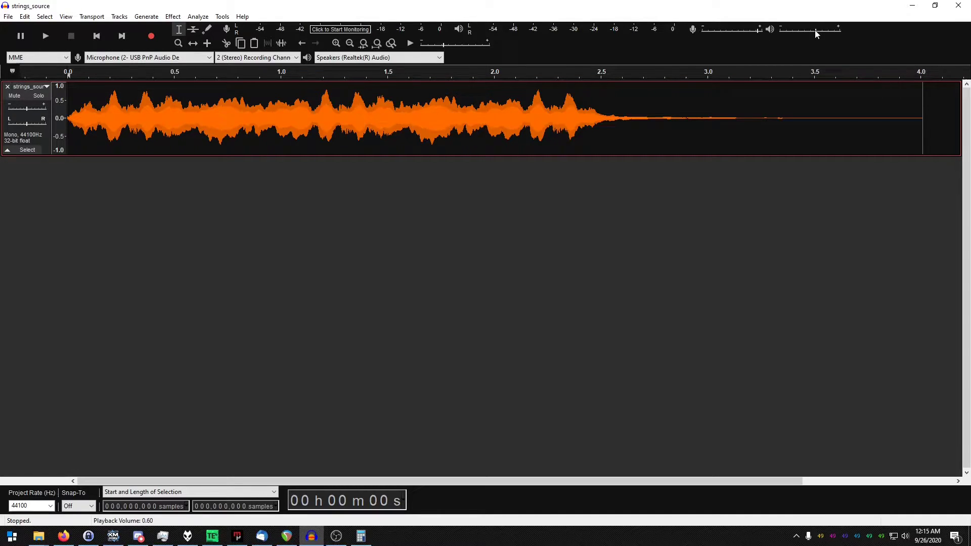
Step: Play the trimmed sample, lower the playback volume to about 0.39, and play it again
click(50, 40)
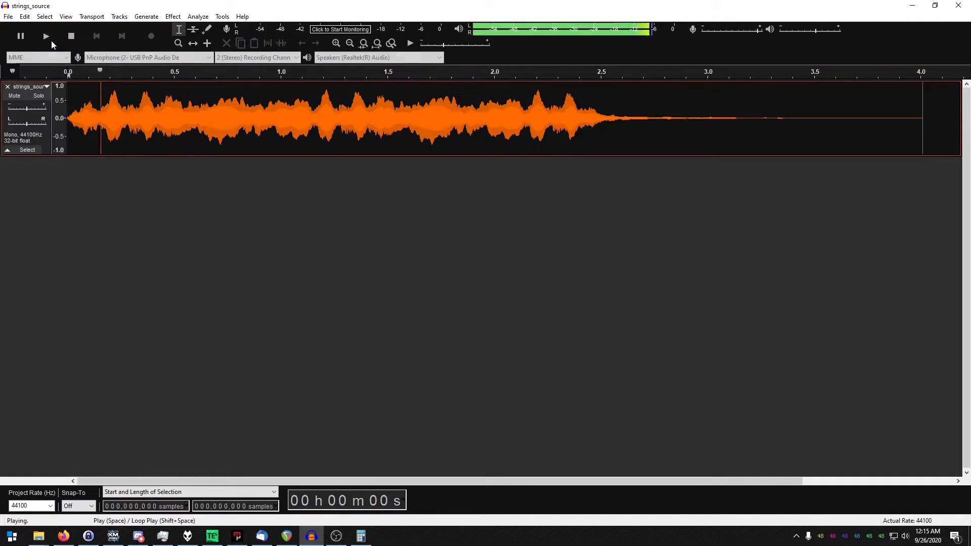
click(74, 36)
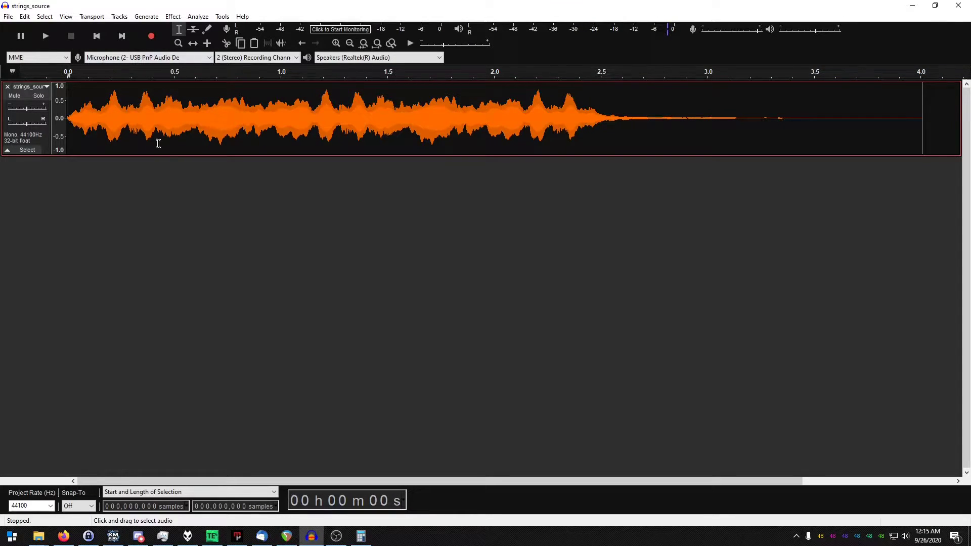
click(813, 31)
drag(812, 31, 800, 31)
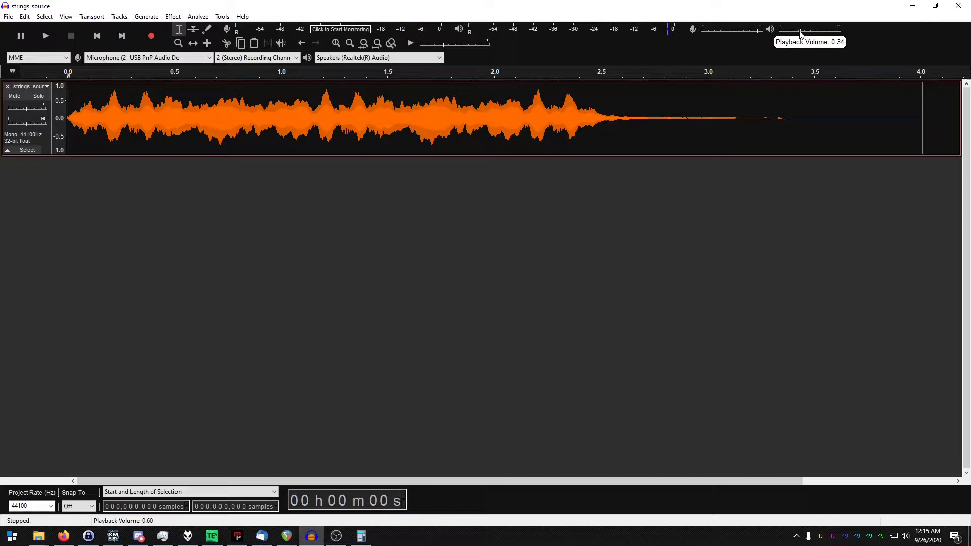
click(47, 37)
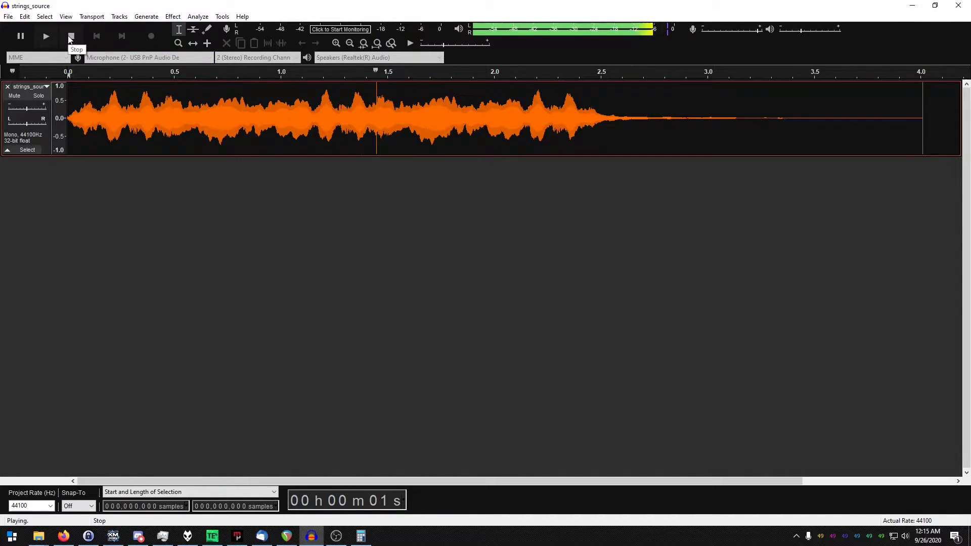
click(71, 37)
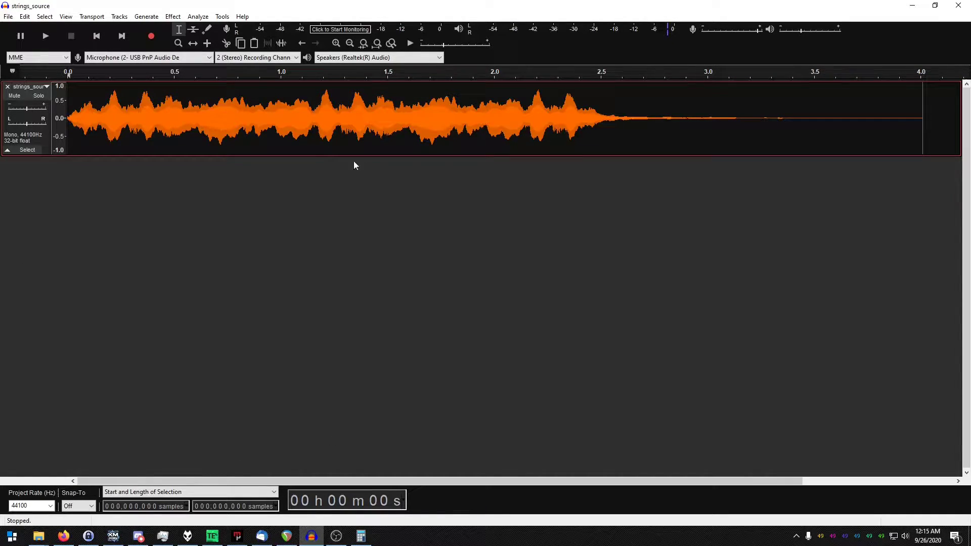
Step: Select the whole clip to confirm its 176,911-sample length, then return to the start
double_click(349, 147)
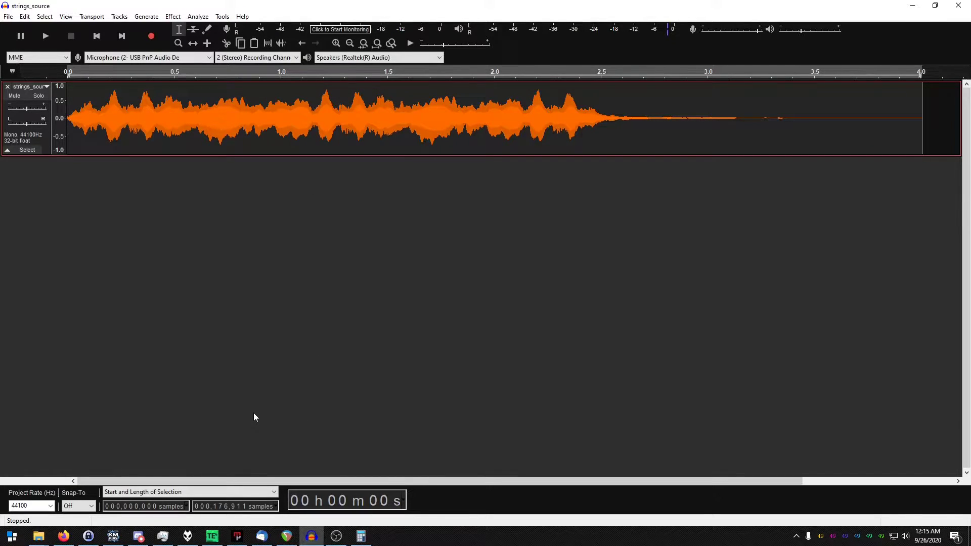
click(238, 121)
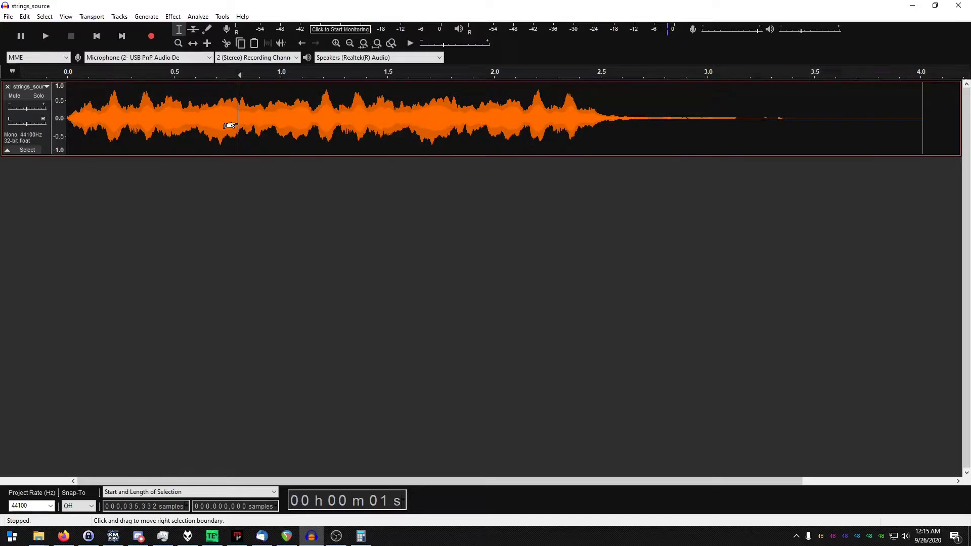
click(264, 122)
click(97, 36)
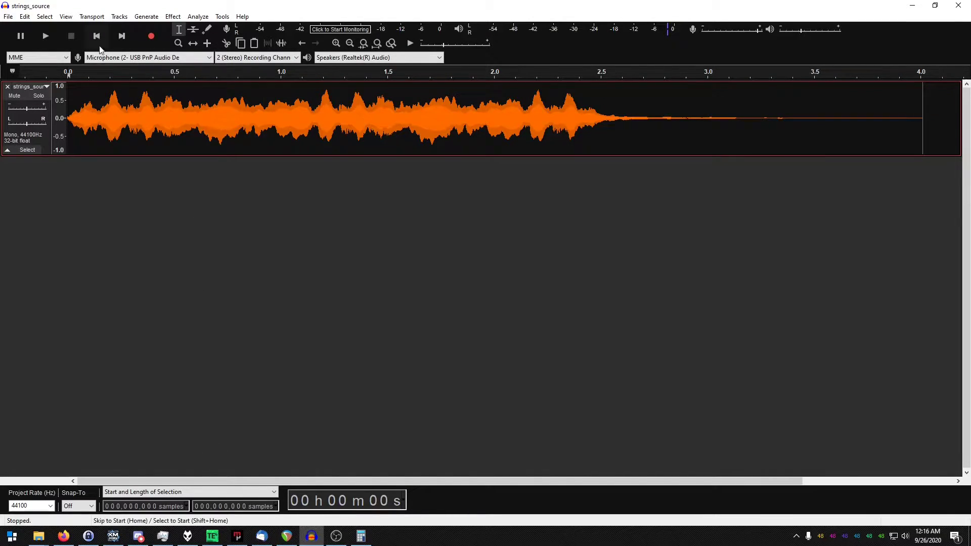
Step: In Calculator, work out 28000 ÷ 16, then 28014 ÷ 16
click(362, 539)
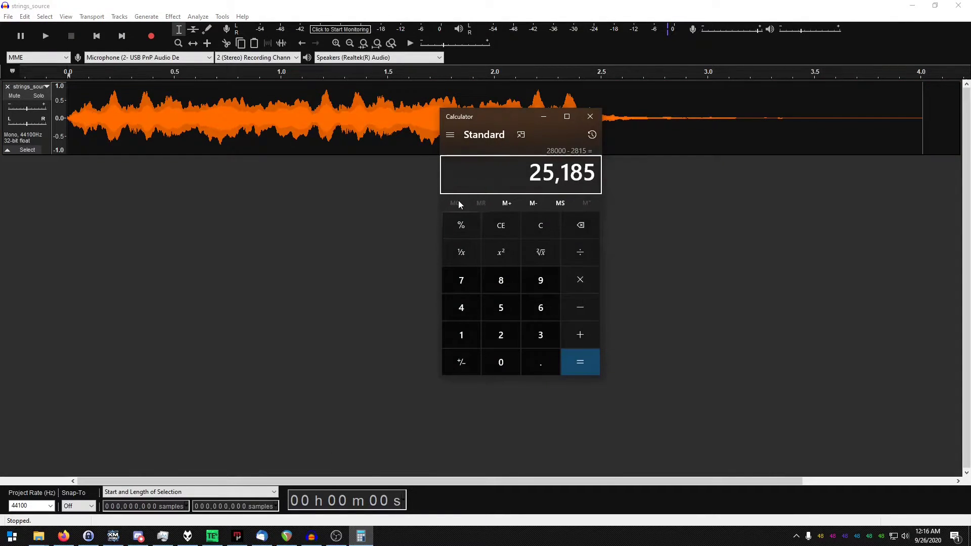
key(Escape)
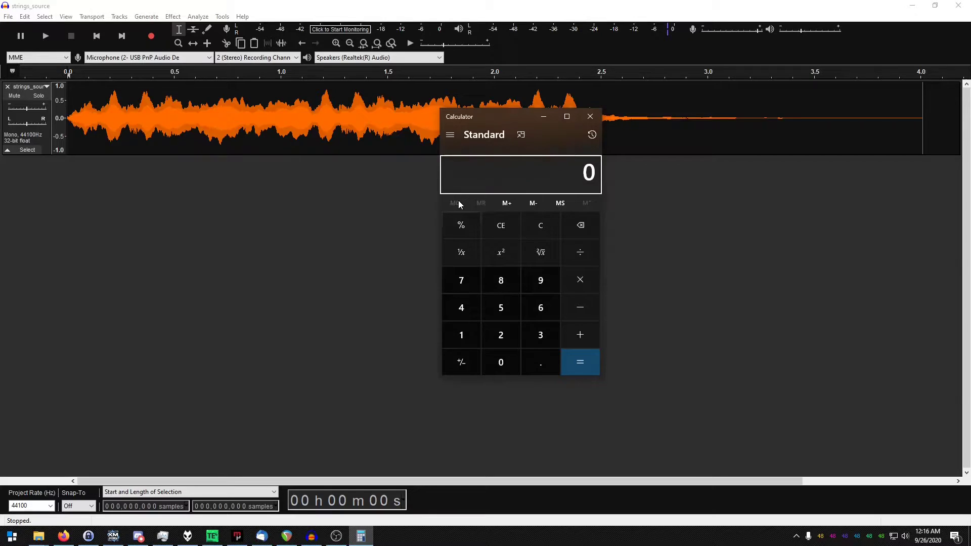
text(28,000)
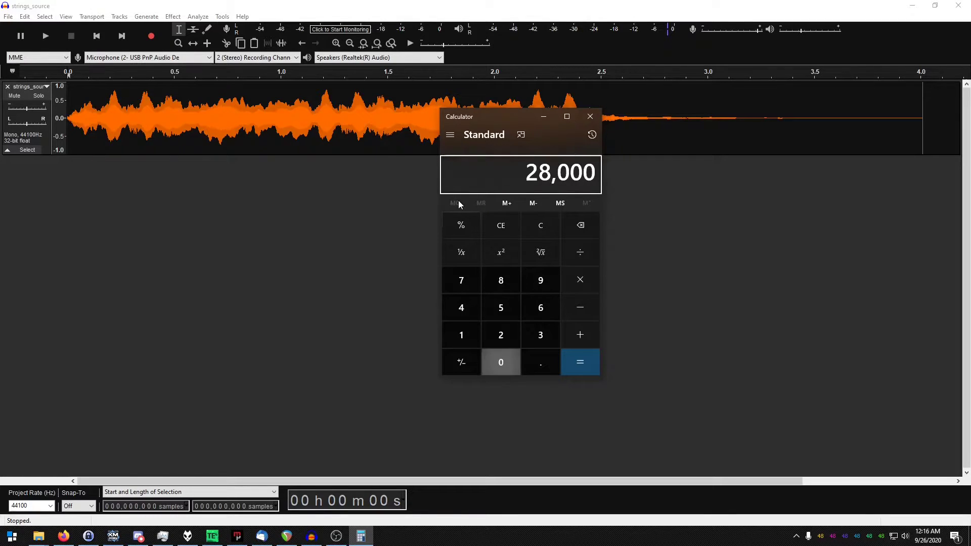
key(slash)
text(16)
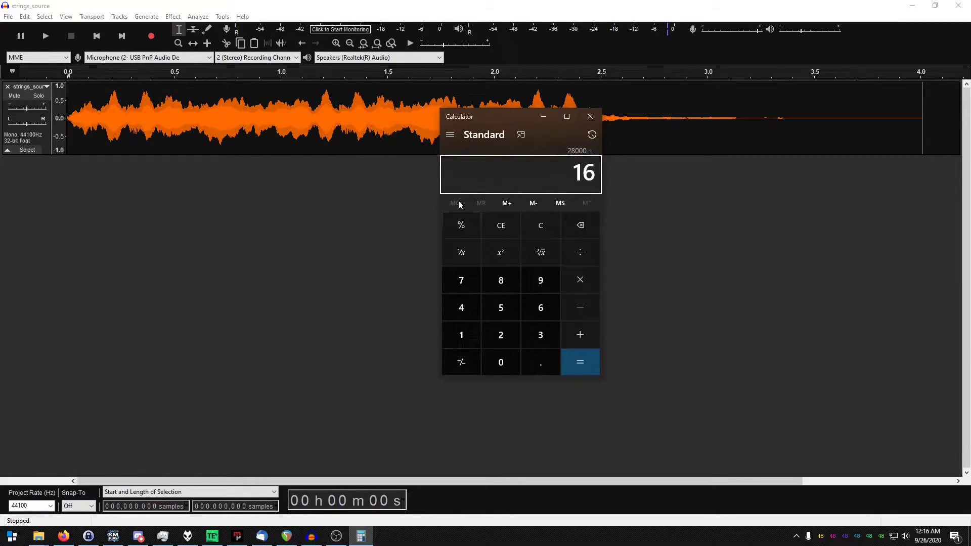
key(Return)
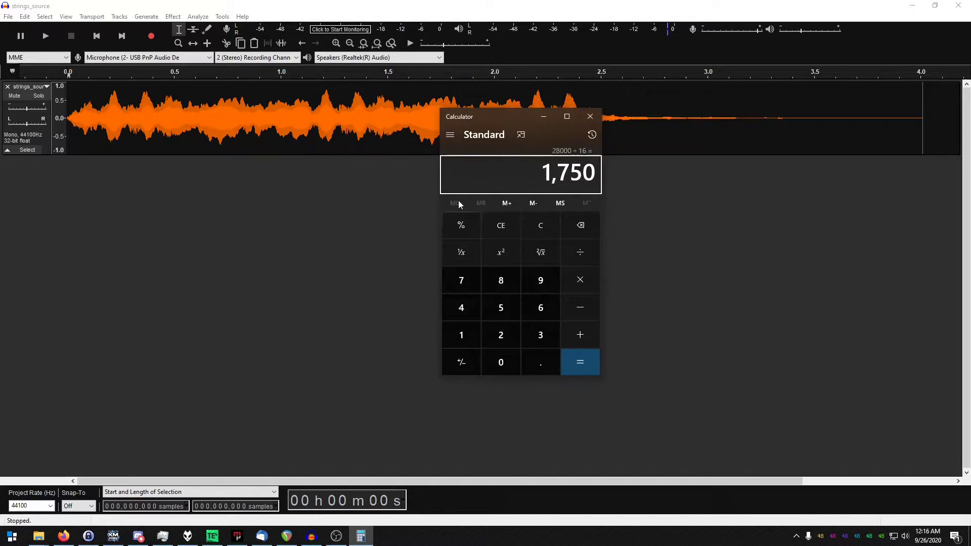
key(Escape)
text(280)
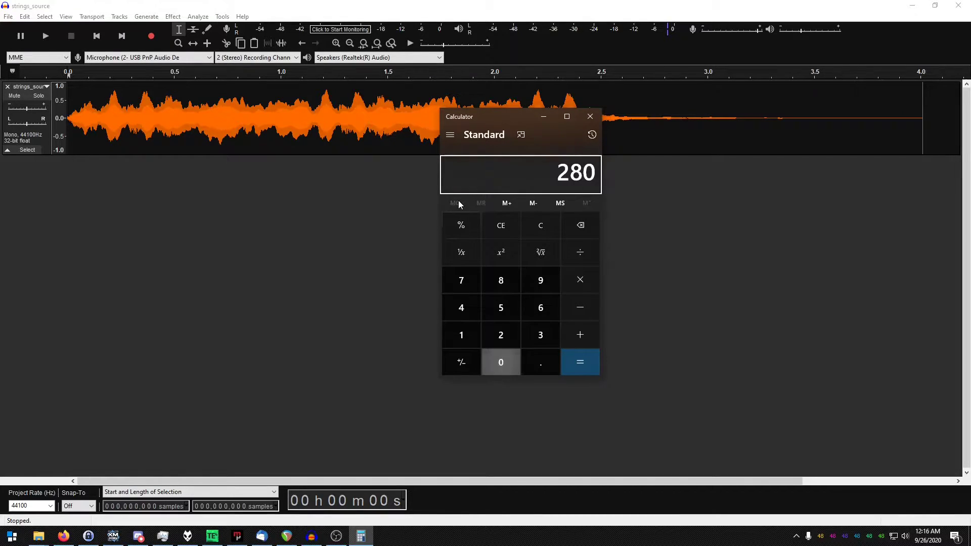
text(14/16)
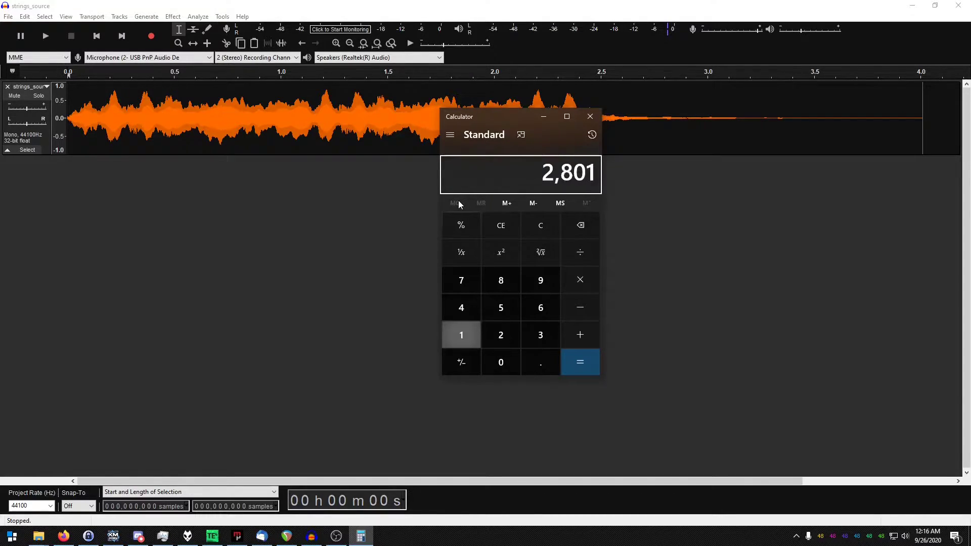
key(Return)
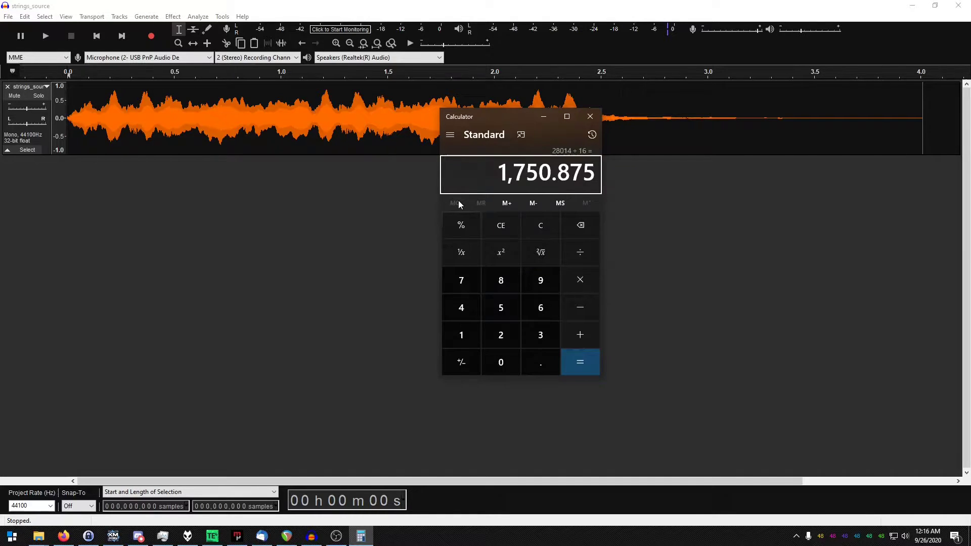
Step: Clear the display and recalculate 28000 ÷ 16 to get 1,750
key(Delete)
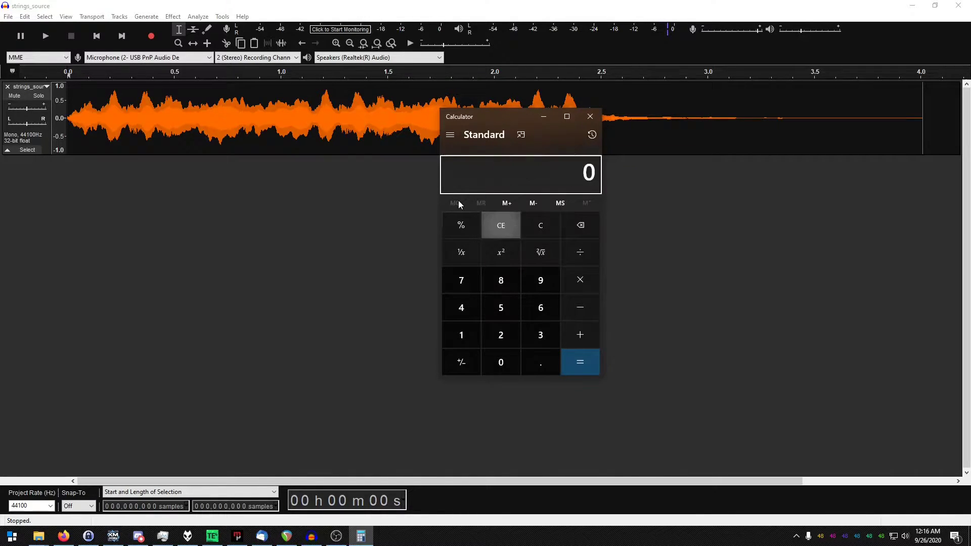
text(2)
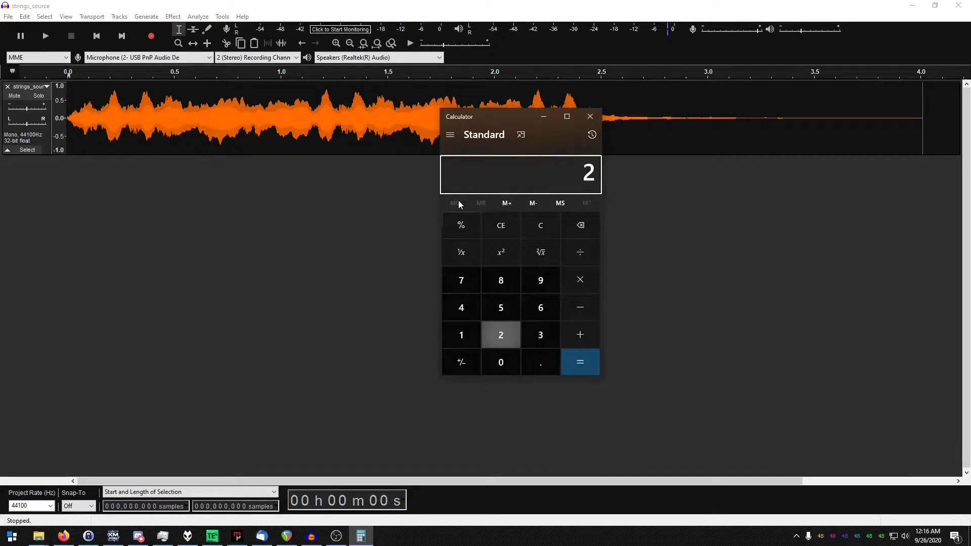
text(8,000)
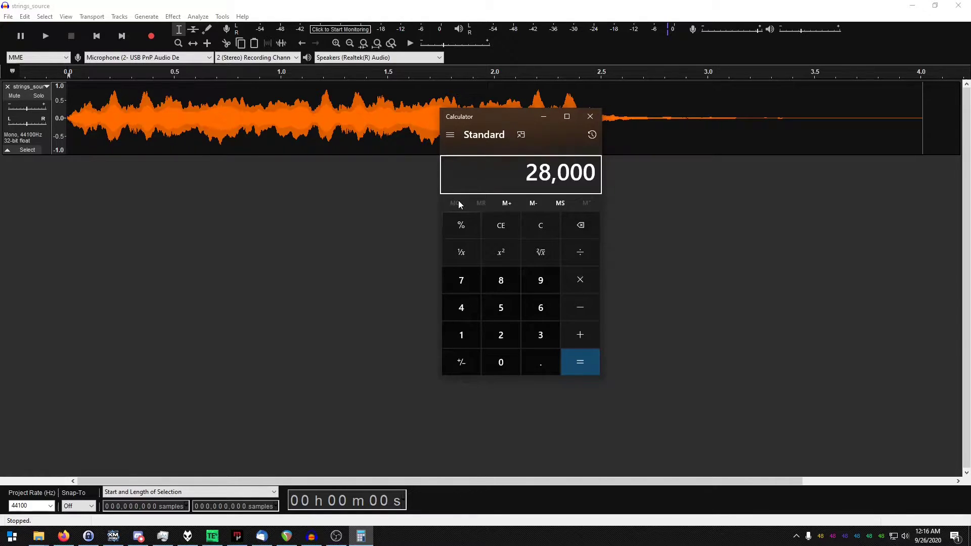
key(slash)
text(16)
key(Return)
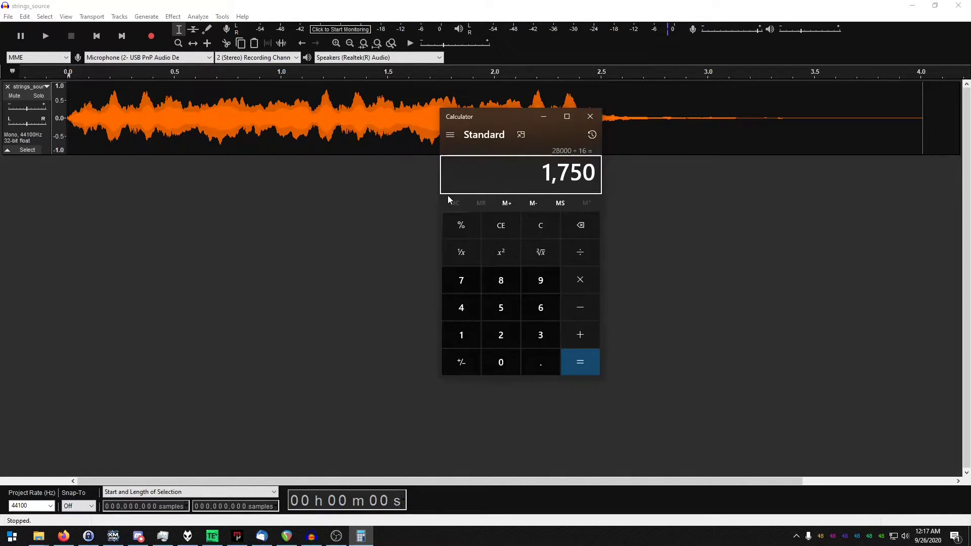
Step: Back in Audacity, set both the selection start and length fields to show samples
click(399, 12)
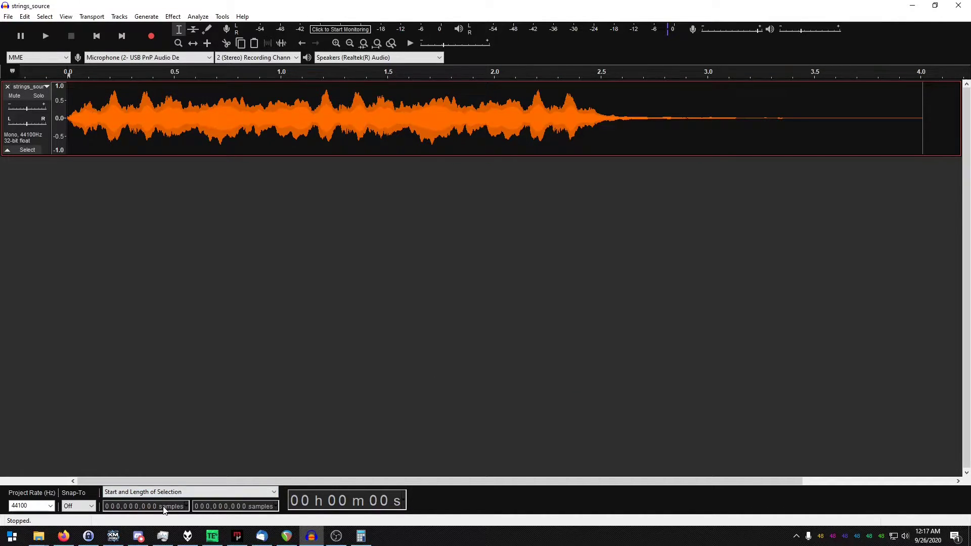
right_click(132, 509)
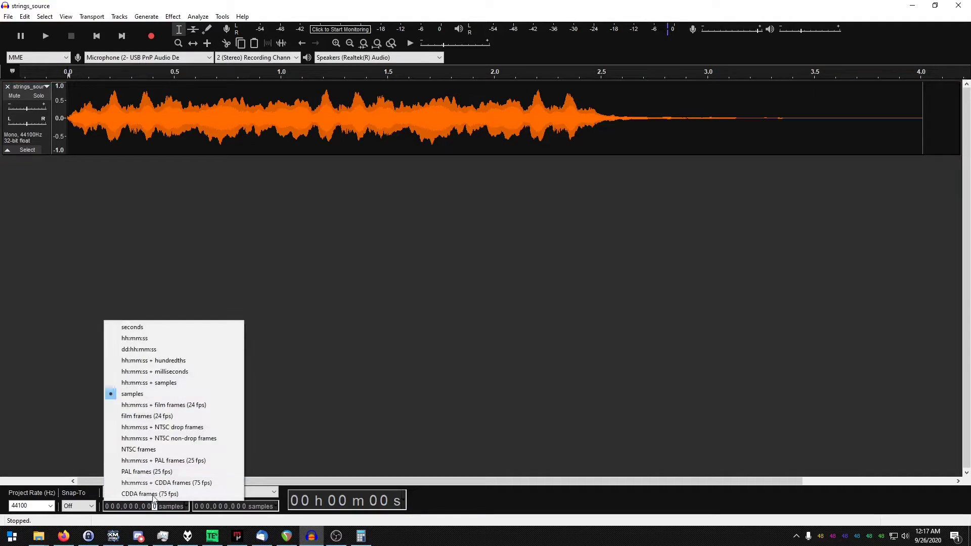
click(145, 395)
click(227, 507)
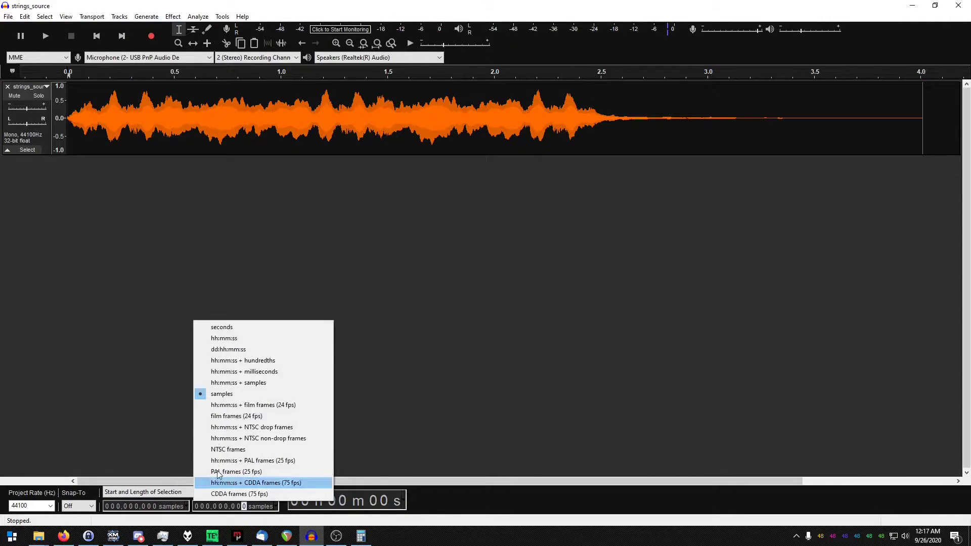
click(223, 393)
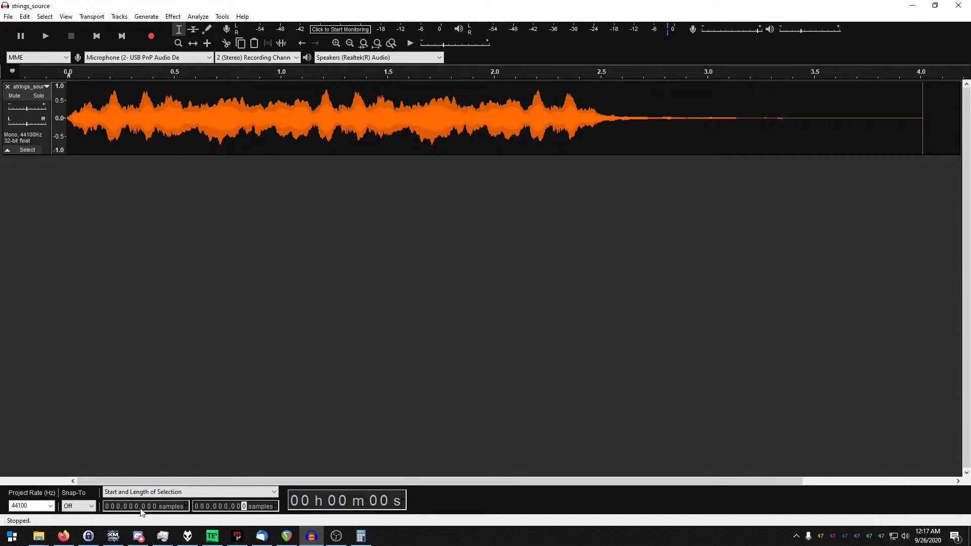
Step: Set the selection length to 28,000 samples and trim the audio to that selection
click(220, 506)
text(28)
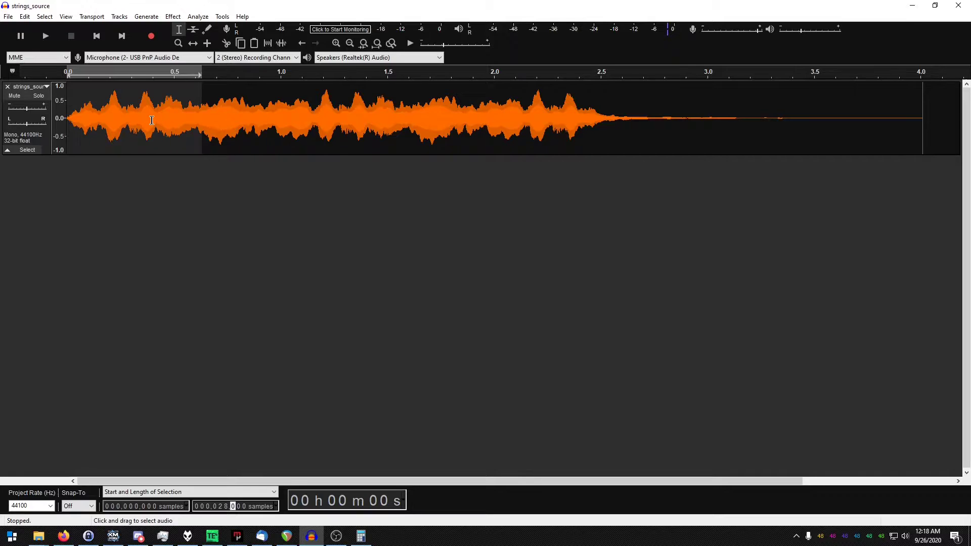
click(44, 17)
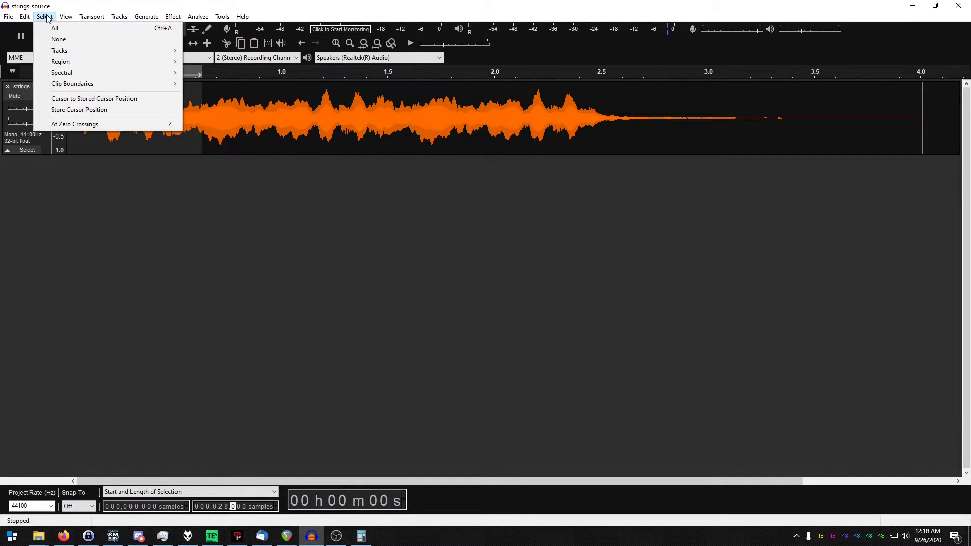
mouse_move(25, 17)
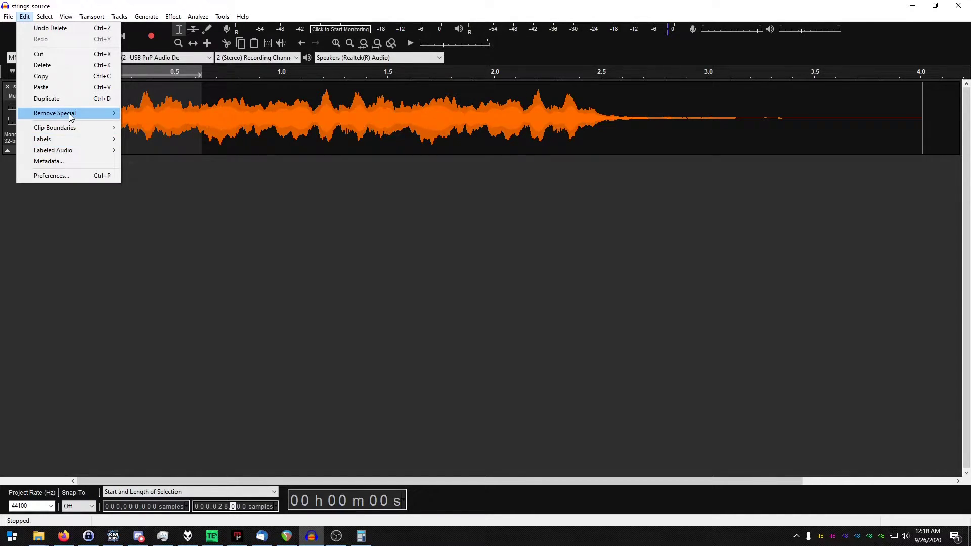
mouse_move(68, 113)
click(165, 151)
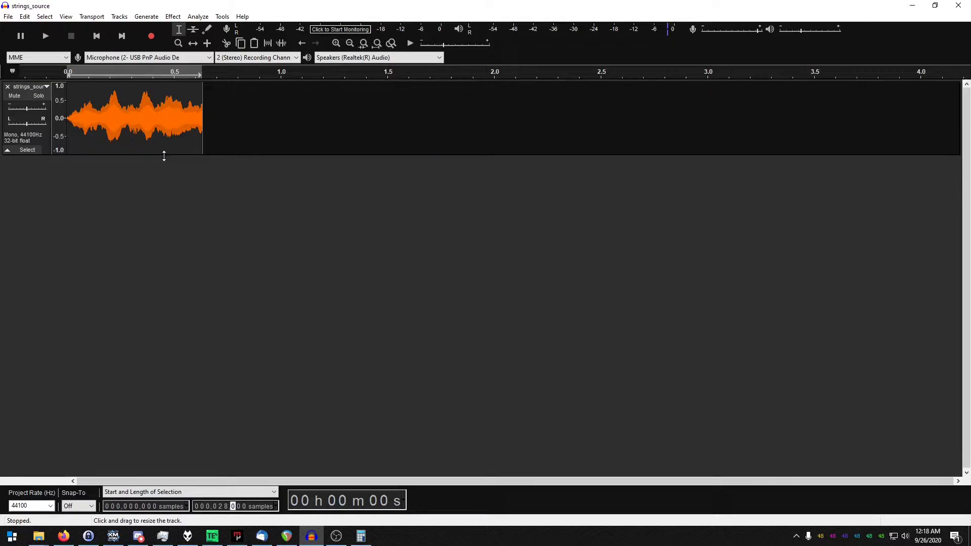
Step: Zoom to fit, place the edit point near 0.18 s, and start editing the selection start field
click(378, 45)
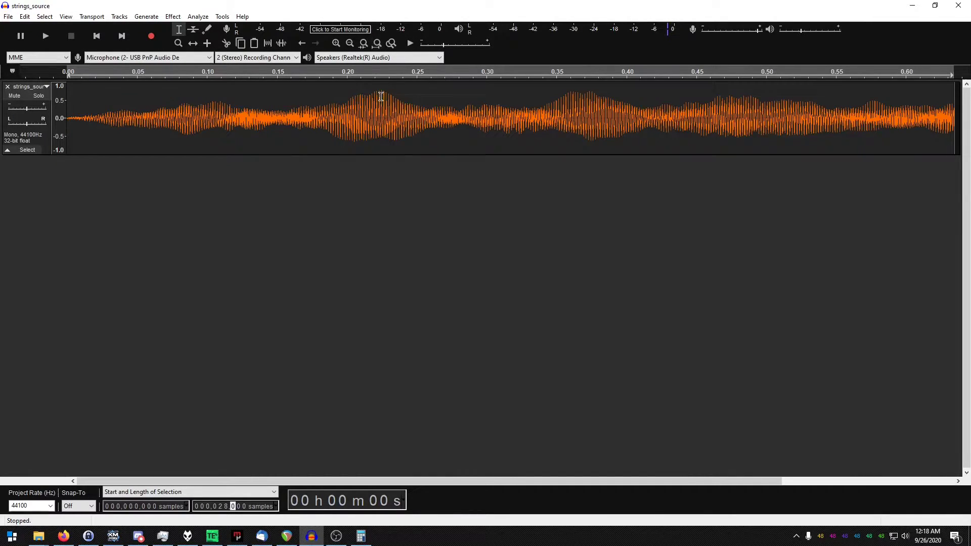
click(714, 117)
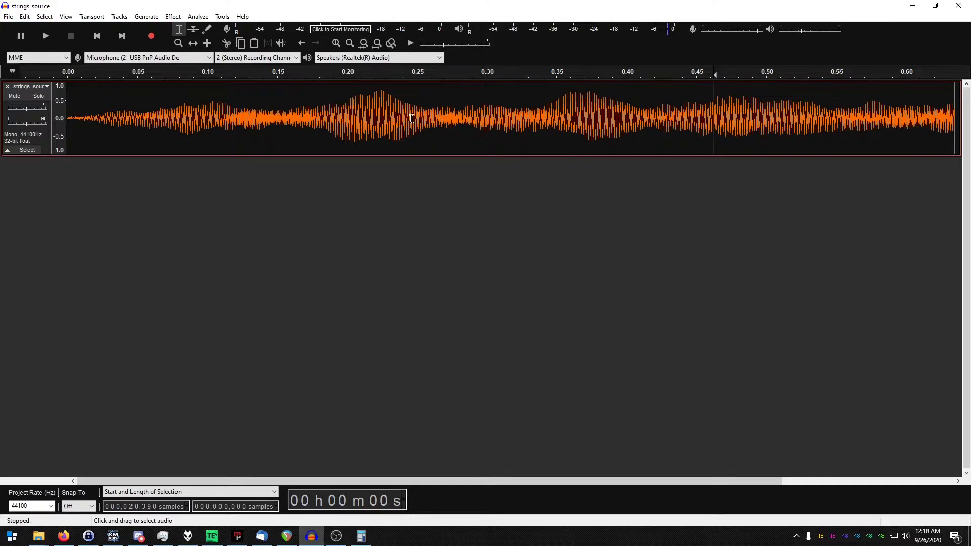
click(321, 121)
click(136, 507)
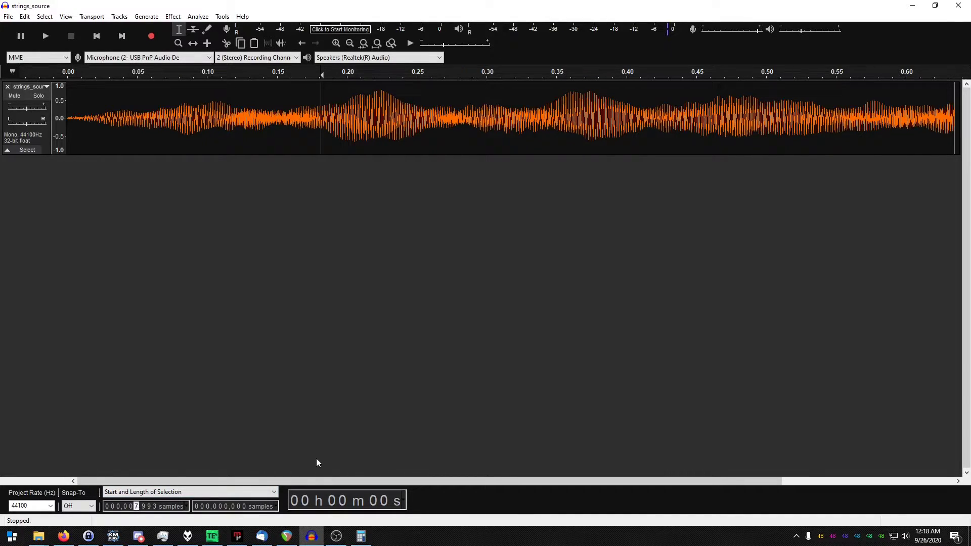
Step: Enter 8112 as the selection start, then compute 8112 ÷ 16 = 507 in Calculator
text(8112)
click(360, 536)
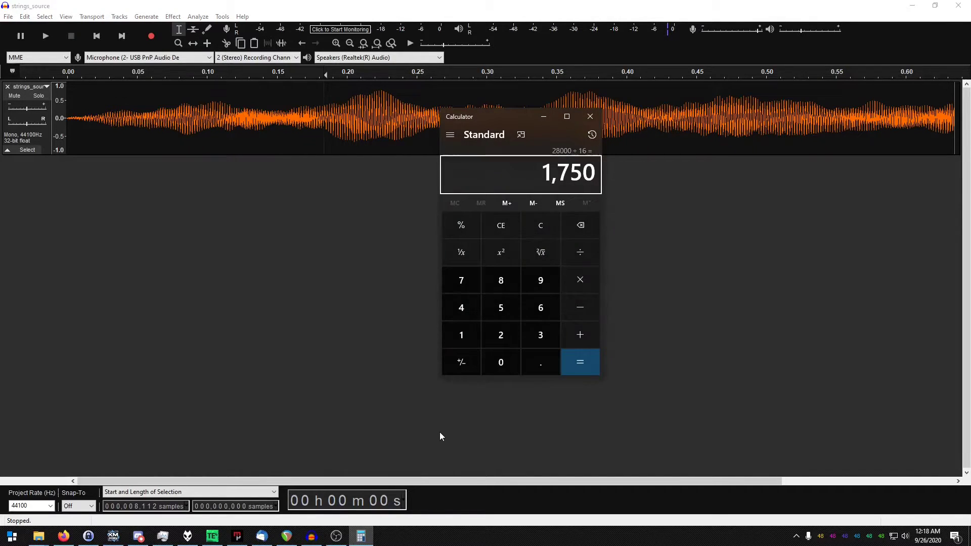
key(Delete)
text(8112)
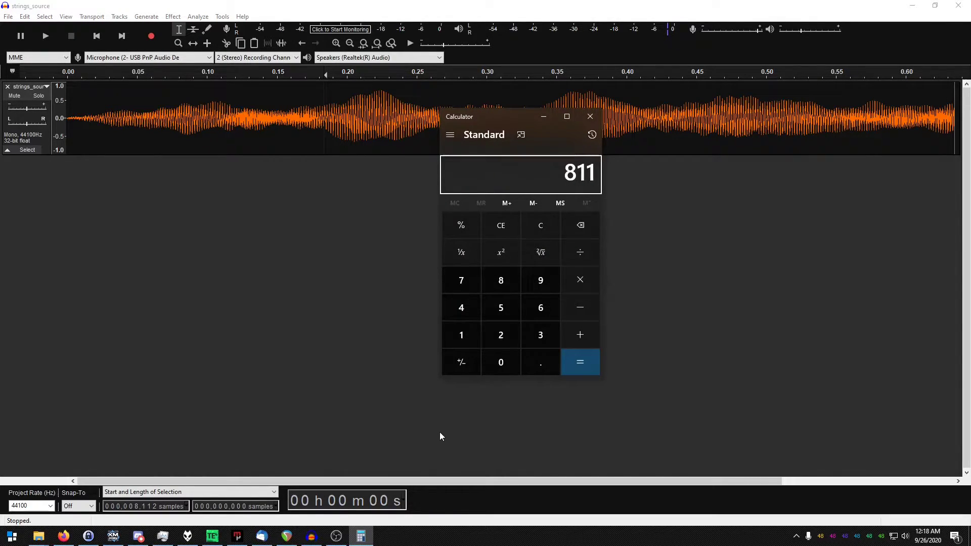
key(asterisk)
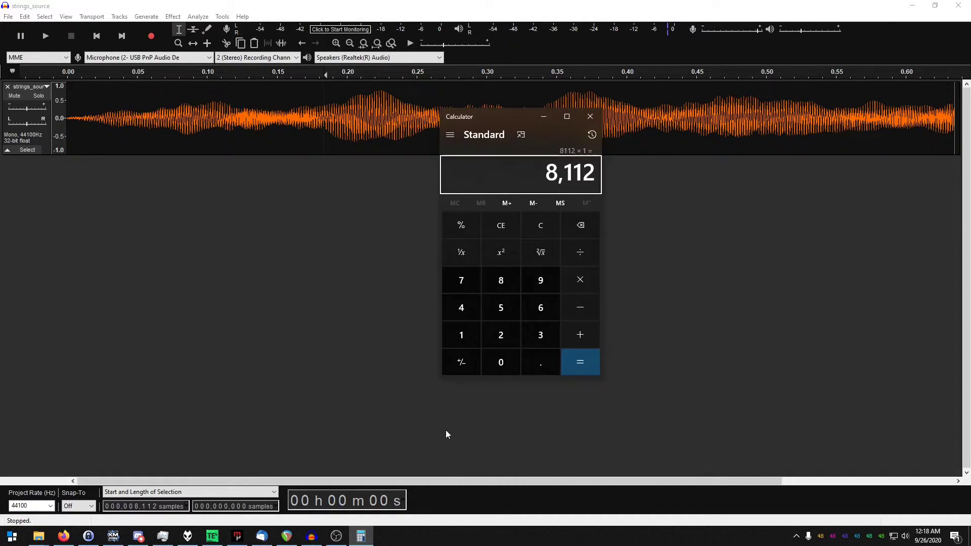
key(slash)
text(16)
key(Return)
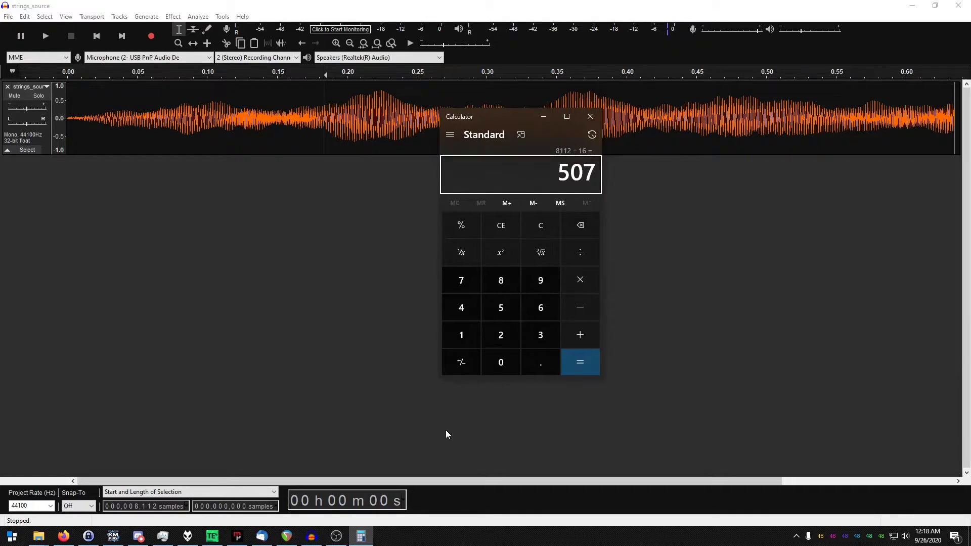
Step: Compute 8121 ÷ 16, giving 507.5625, for comparison
key(Escape)
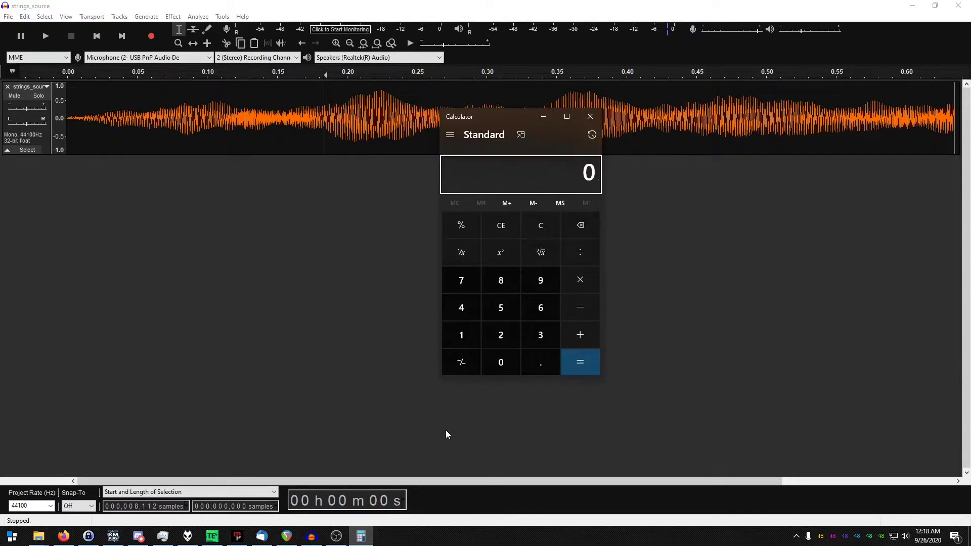
text(8121)
key(slash)
text(16)
key(Return)
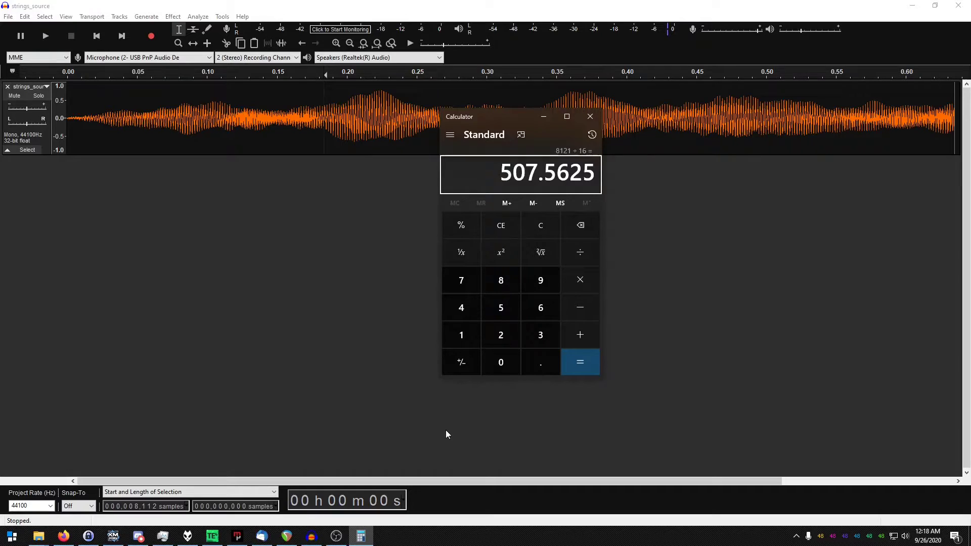
key(Escape)
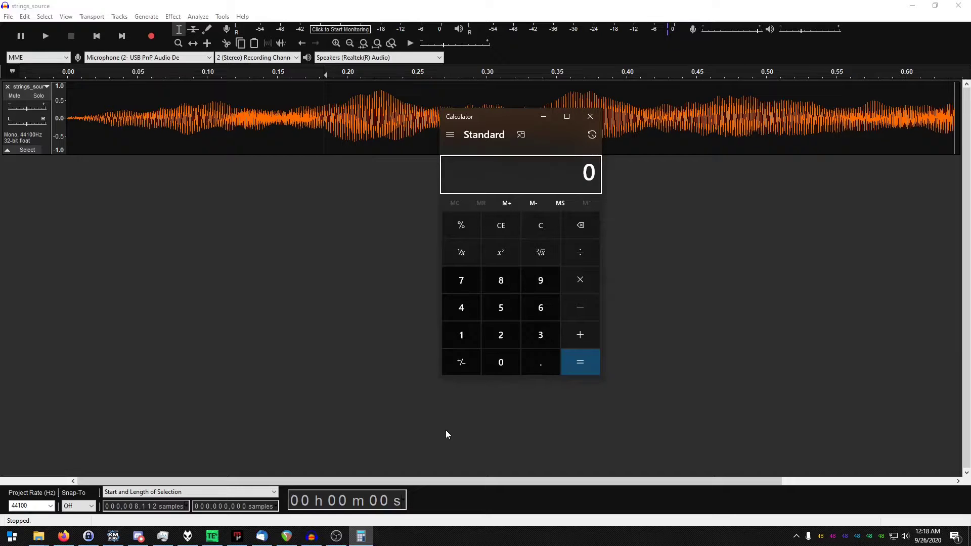
Step: Compute 507 × 16 = 8,112, then divide by 16 again to get 507
text(507*16)
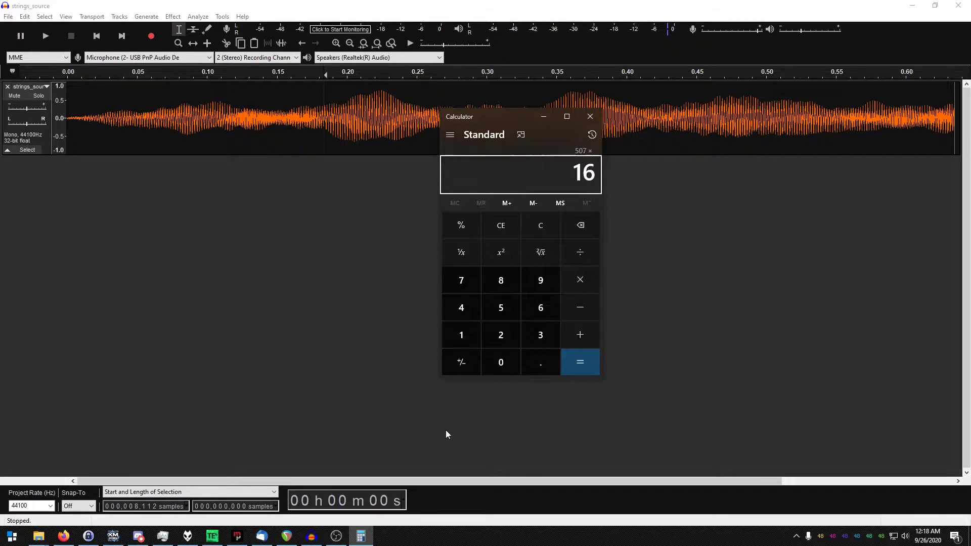
key(Return)
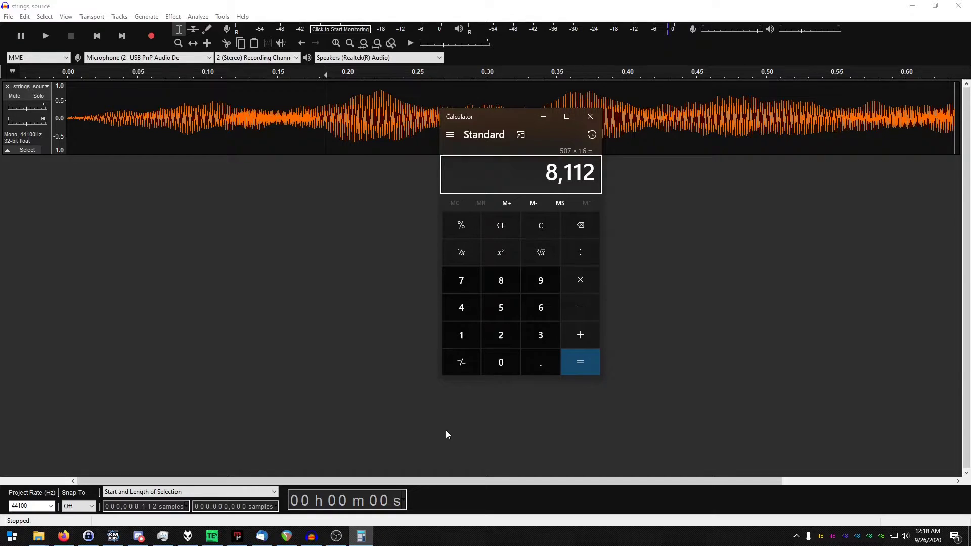
text(/16)
key(Return)
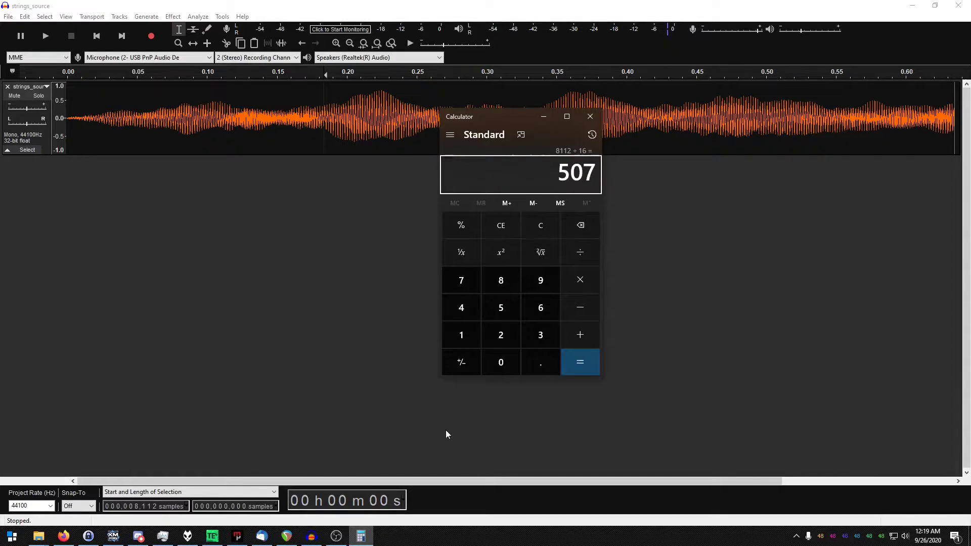
Step: Add a point label at the loop start, then undo it
click(385, 6)
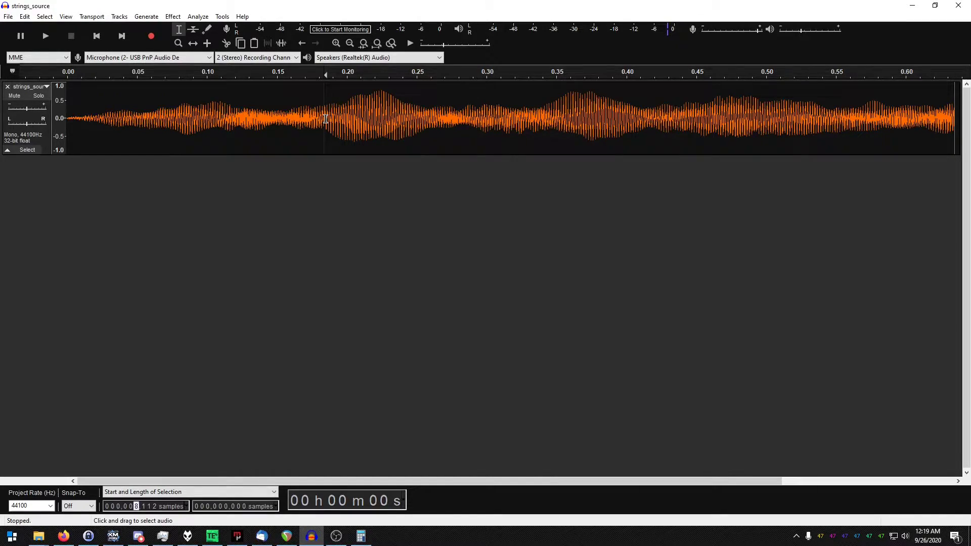
click(71, 17)
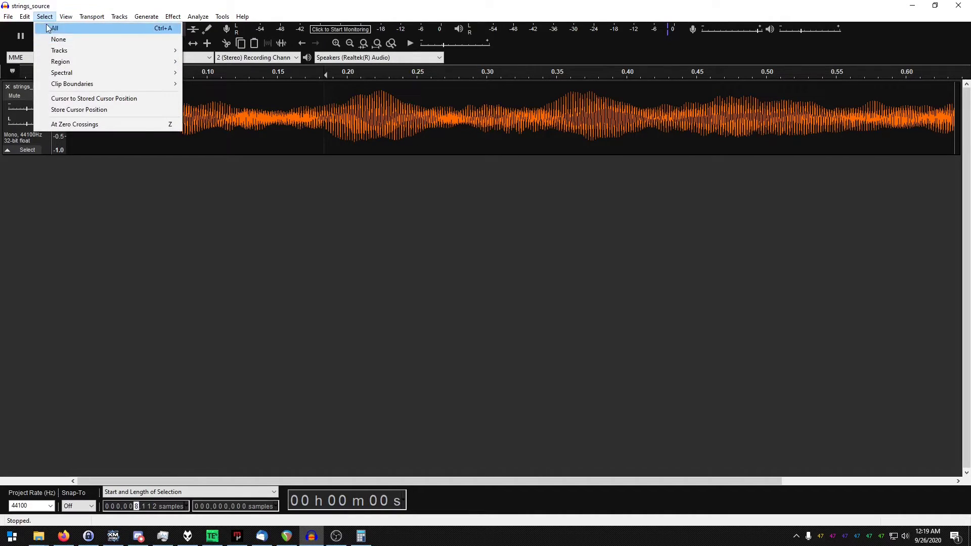
mouse_move(24, 16)
mouse_move(60, 139)
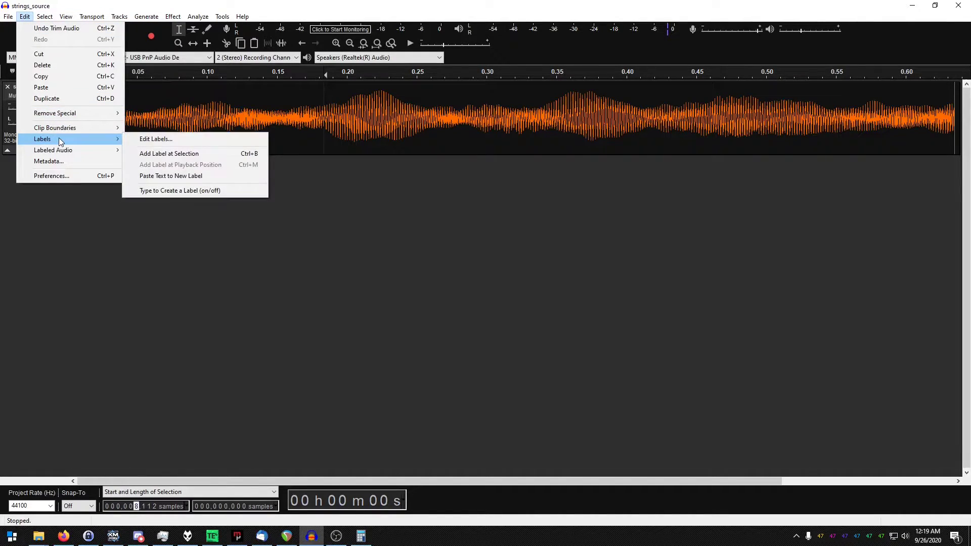
click(202, 157)
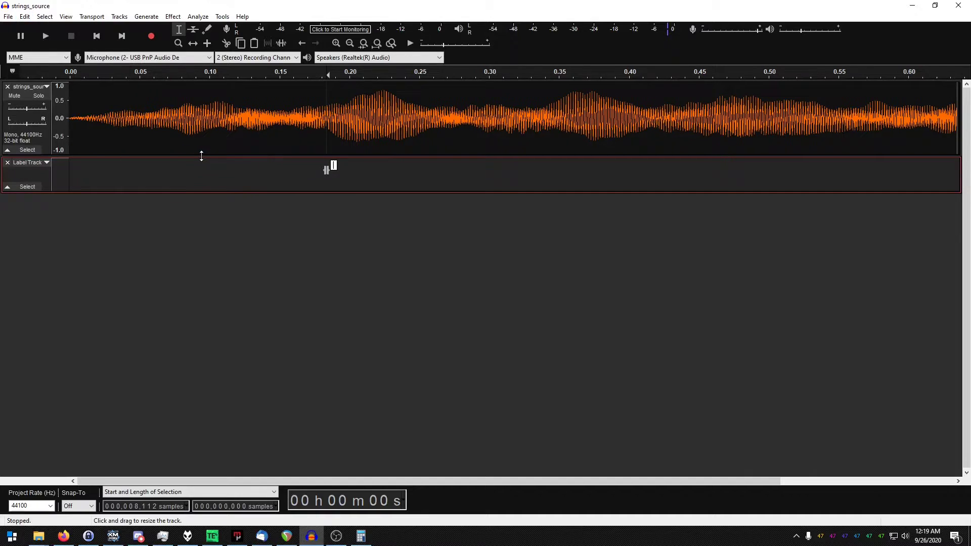
click(24, 16)
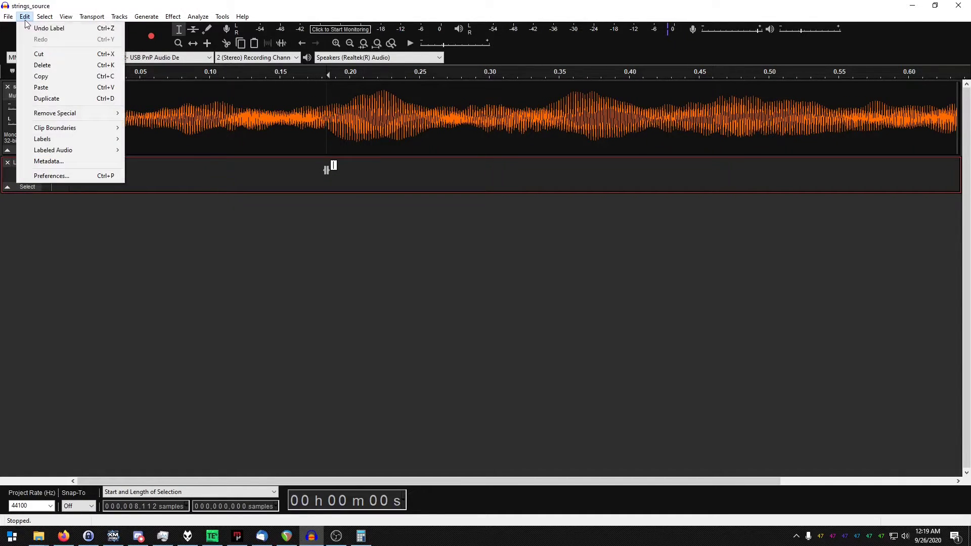
click(329, 6)
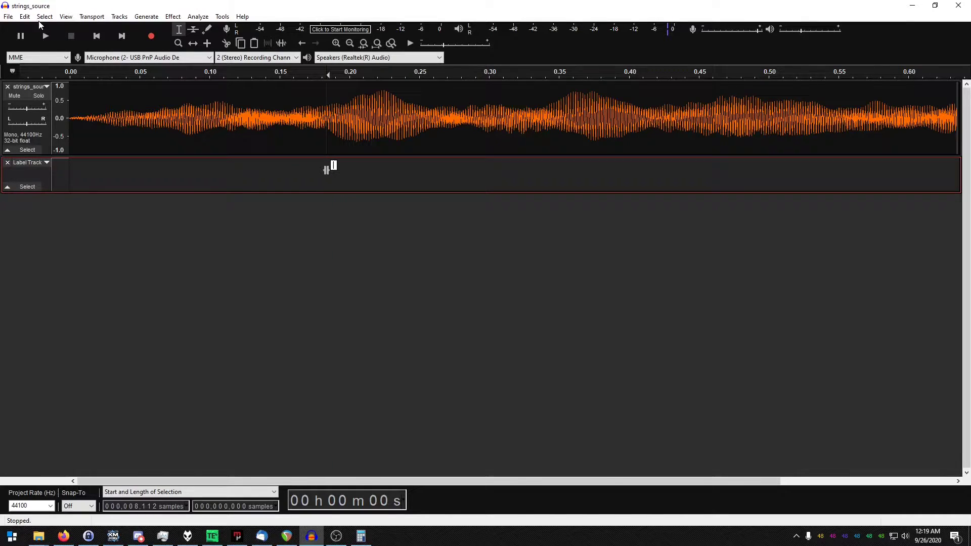
click(25, 17)
click(49, 28)
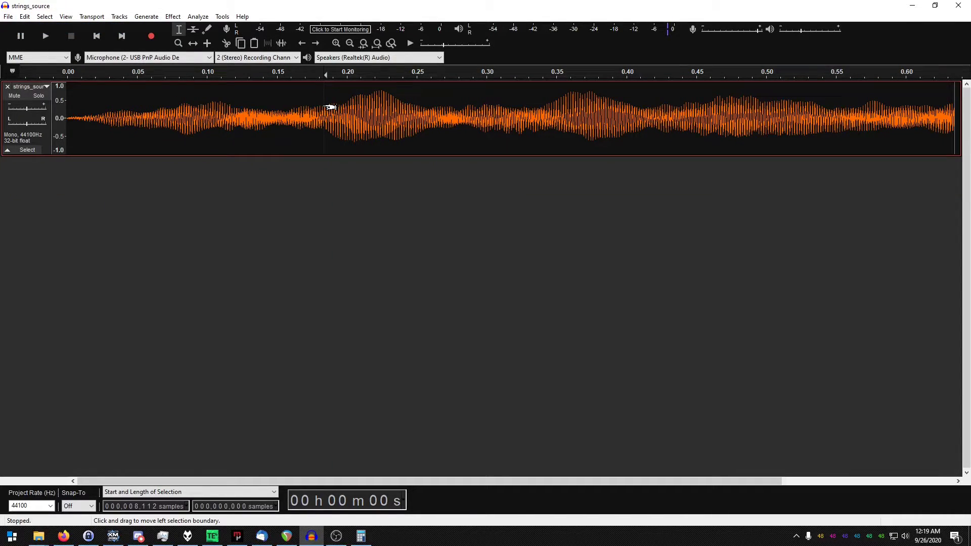
Step: Add a region label 'loop' from 0.18 s to the clip end and reselect that range
drag(330, 107, 963, 154)
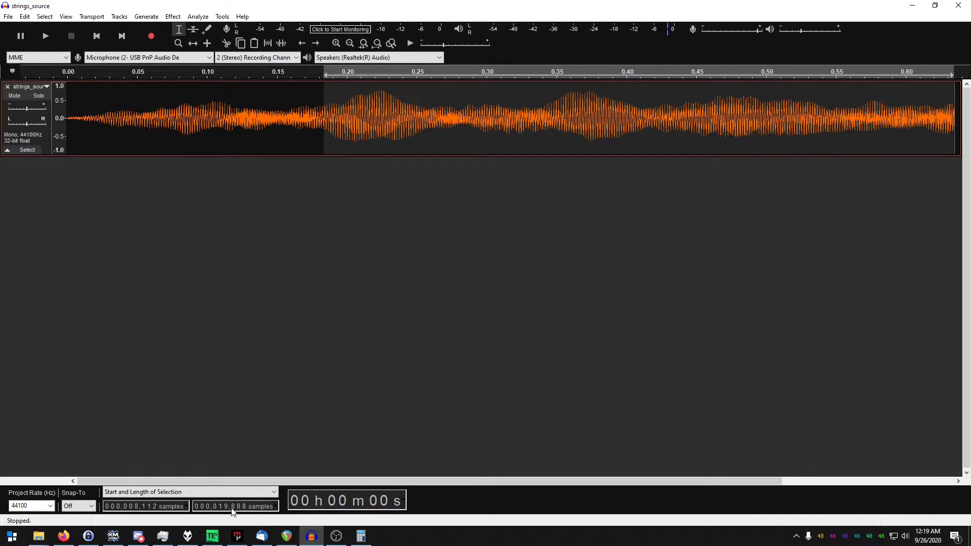
click(24, 17)
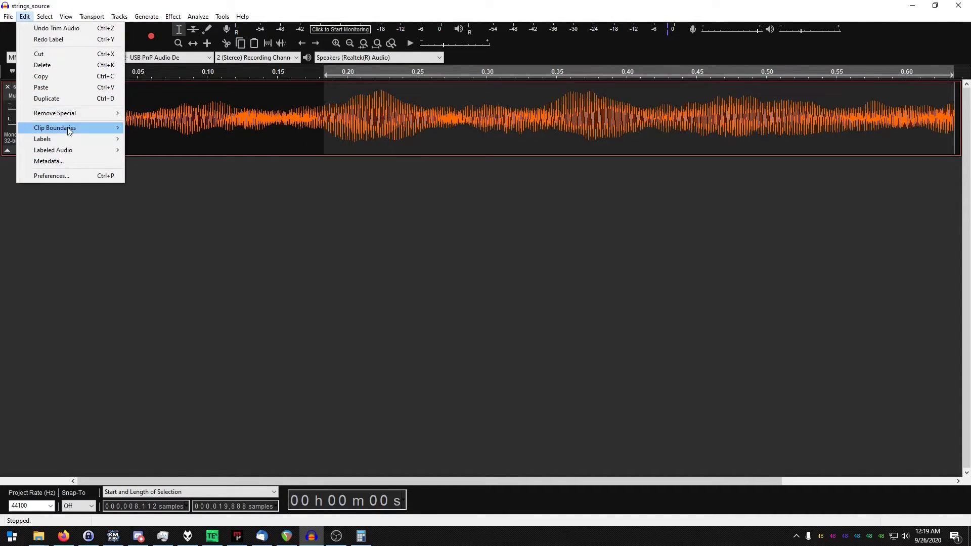
mouse_move(66, 140)
click(171, 153)
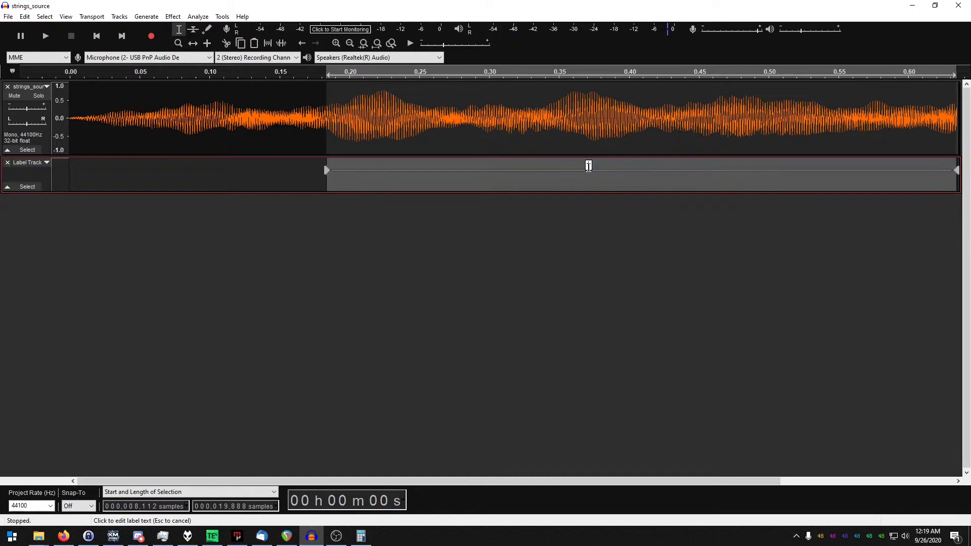
text(loop)
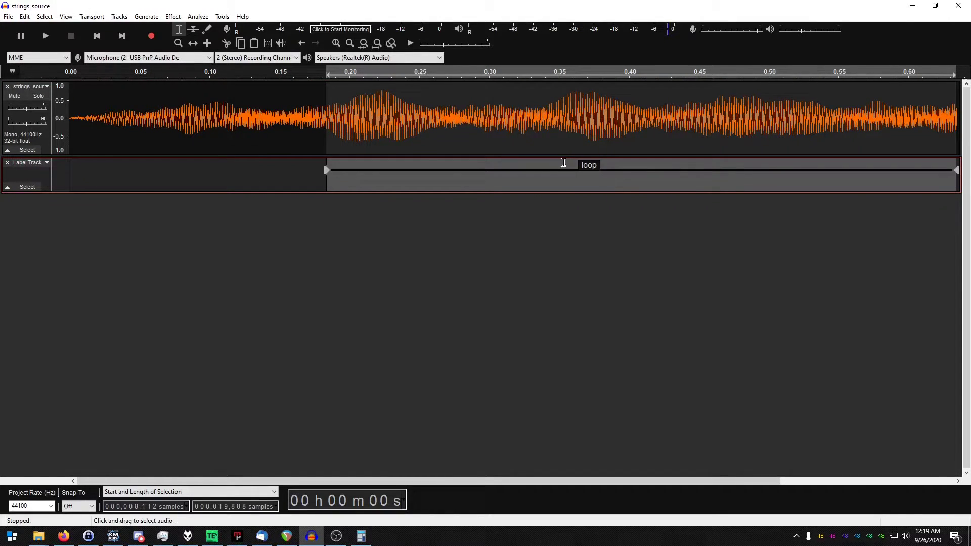
click(291, 168)
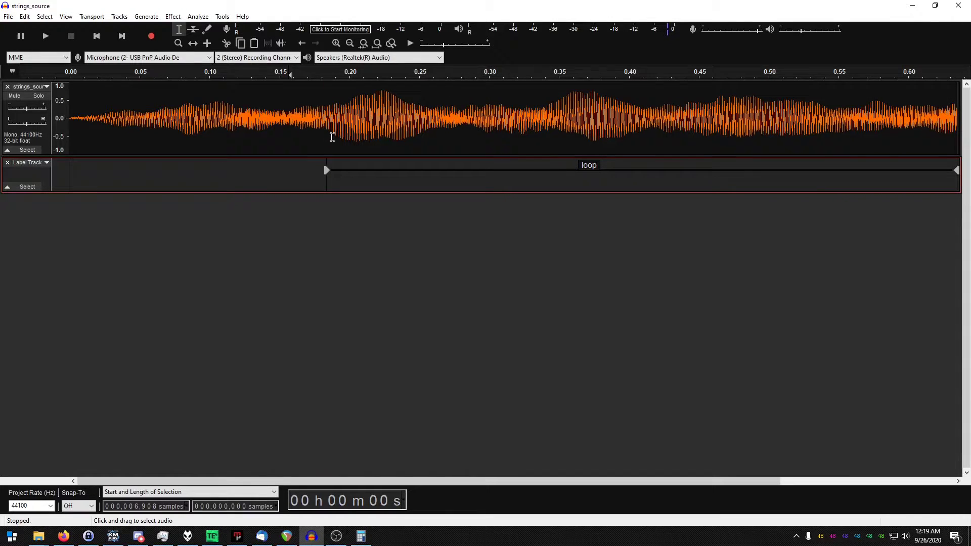
drag(326, 137, 957, 131)
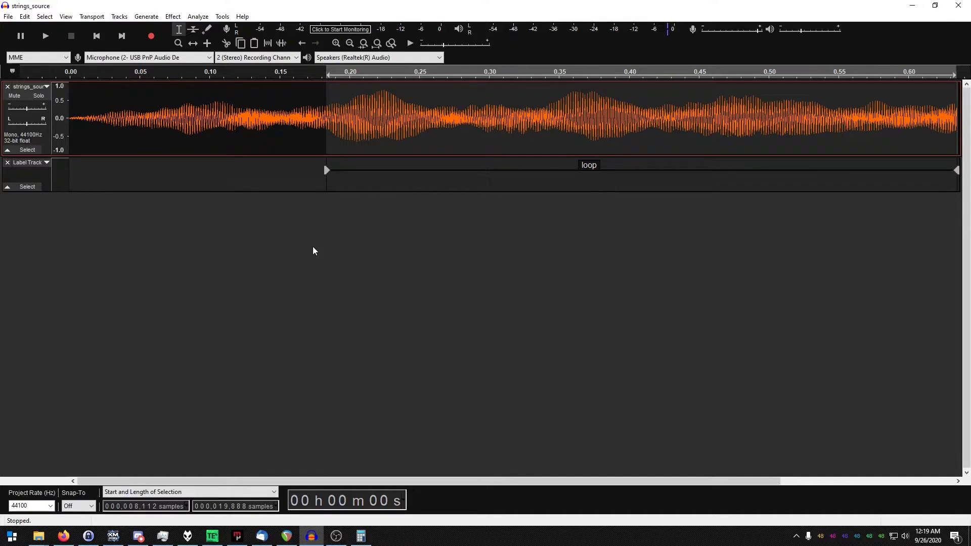
Step: Select from the 'loop' label start to the end, loop-play it, then stop
click(295, 127)
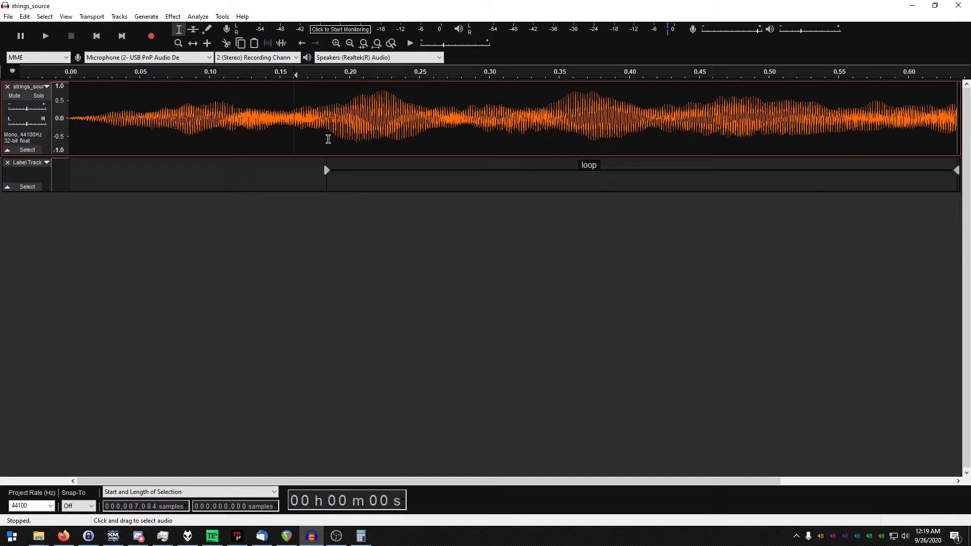
drag(328, 134, 956, 125)
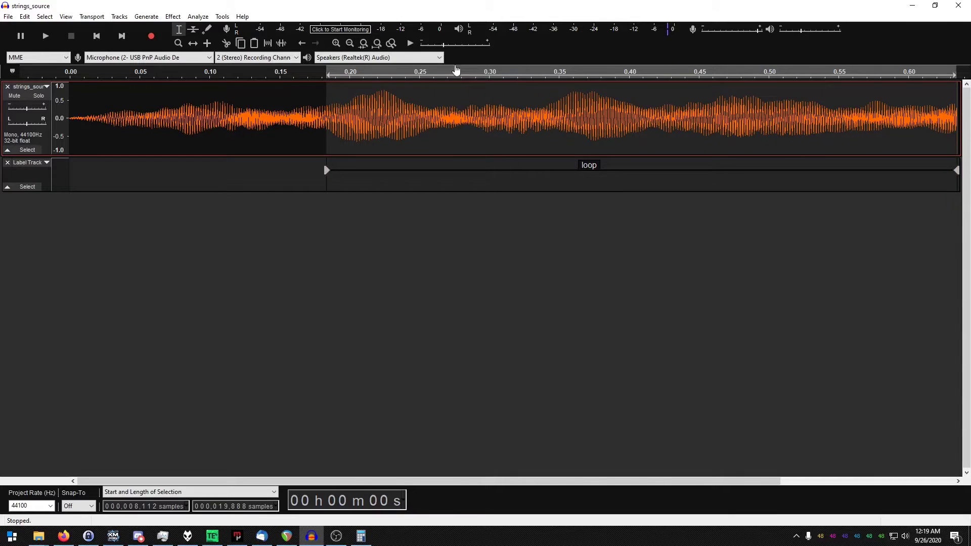
shift+click(44, 38)
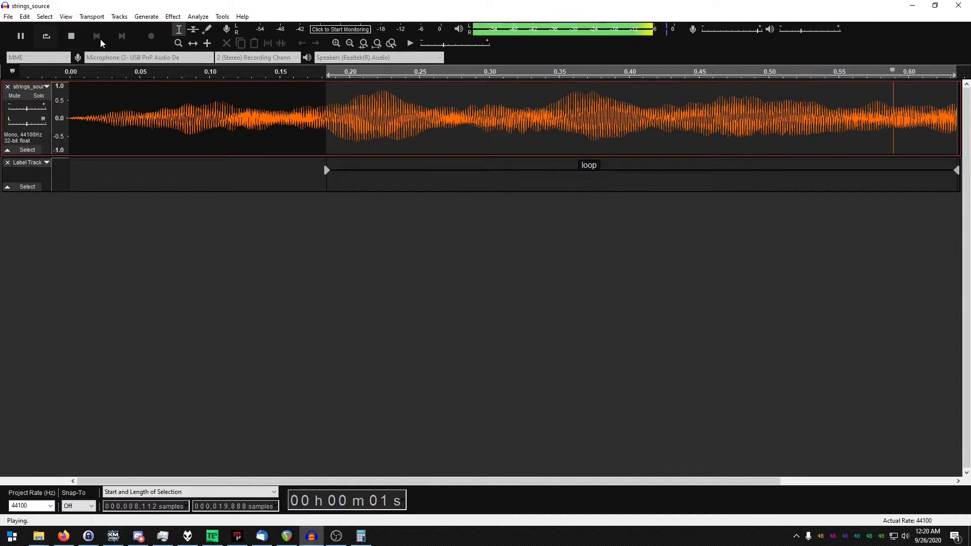
click(70, 36)
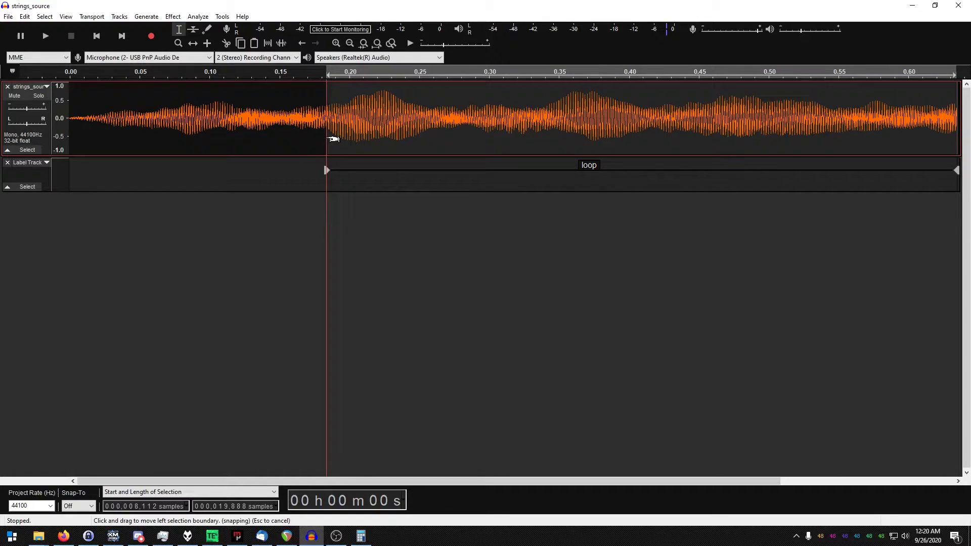
Step: Select the 2,863 samples of audio that end at the loop label's start
click(328, 139)
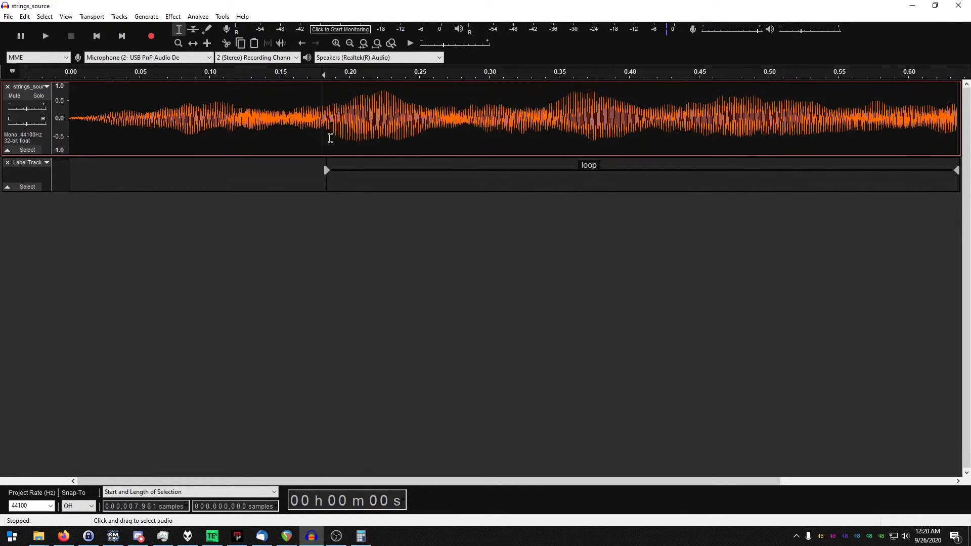
drag(326, 138, 237, 137)
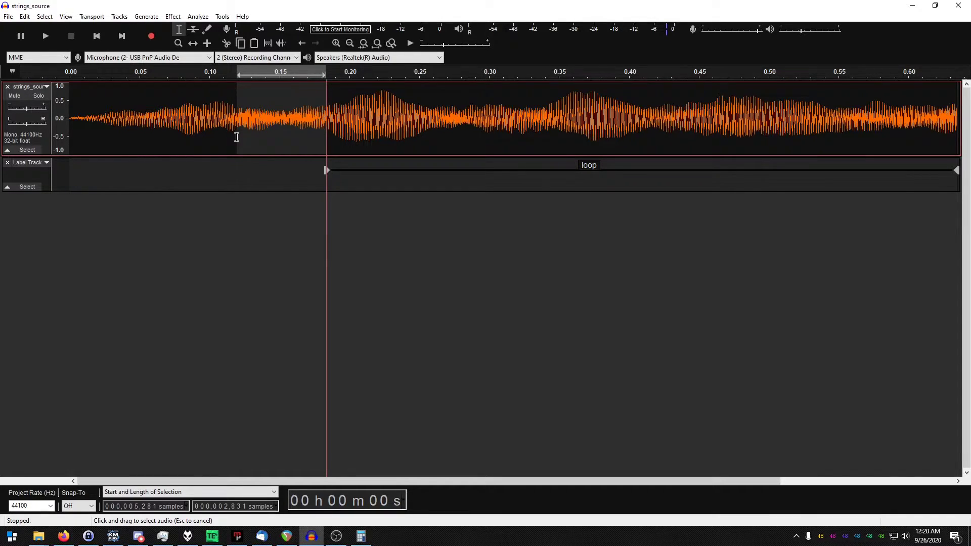
drag(237, 137, 236, 137)
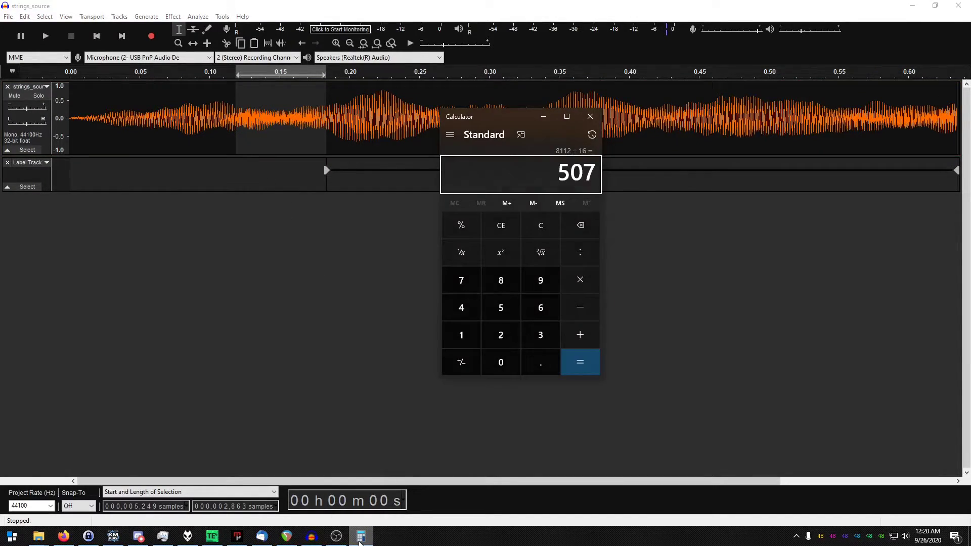
Step: Subtract 2863 from 28000 in a cleared Calculator, getting 25,137
key(Escape)
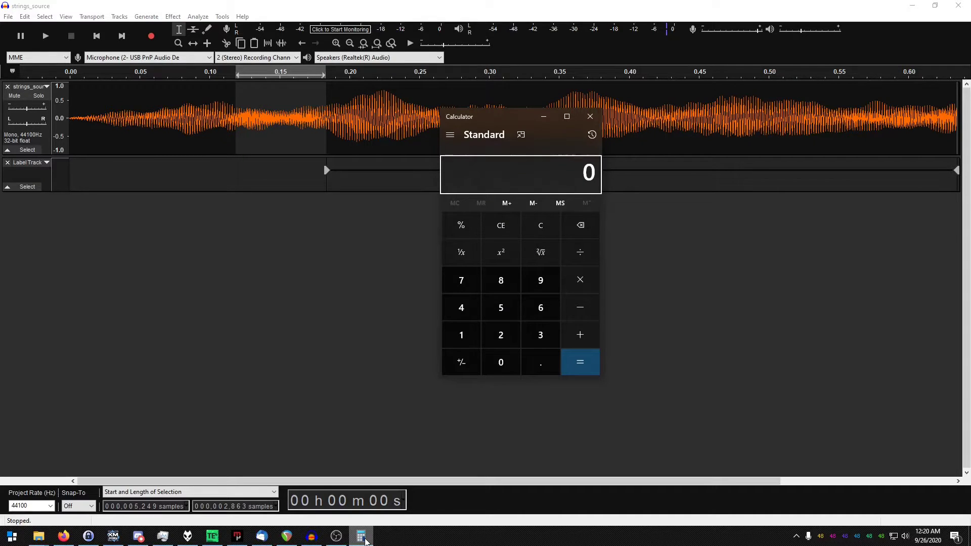
text(280000)
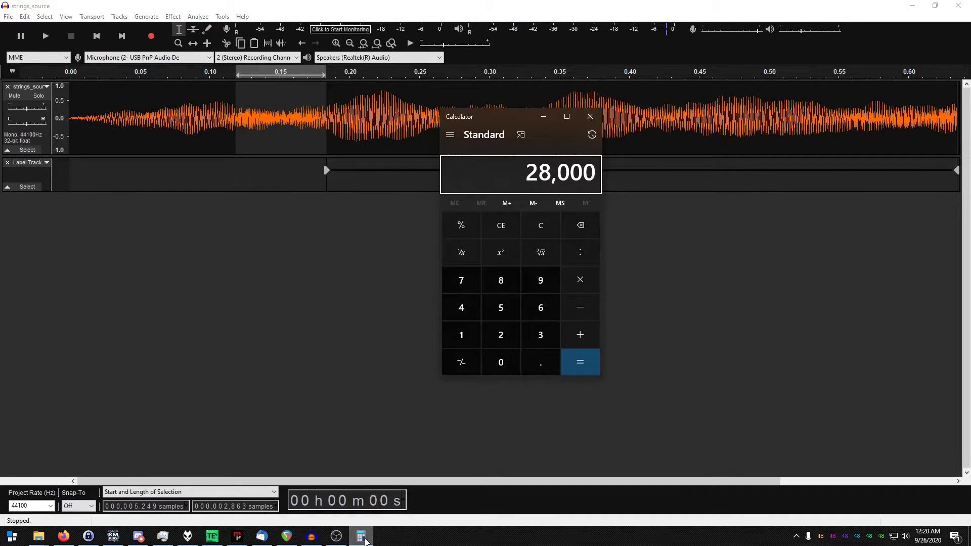
key(minus)
text(2863)
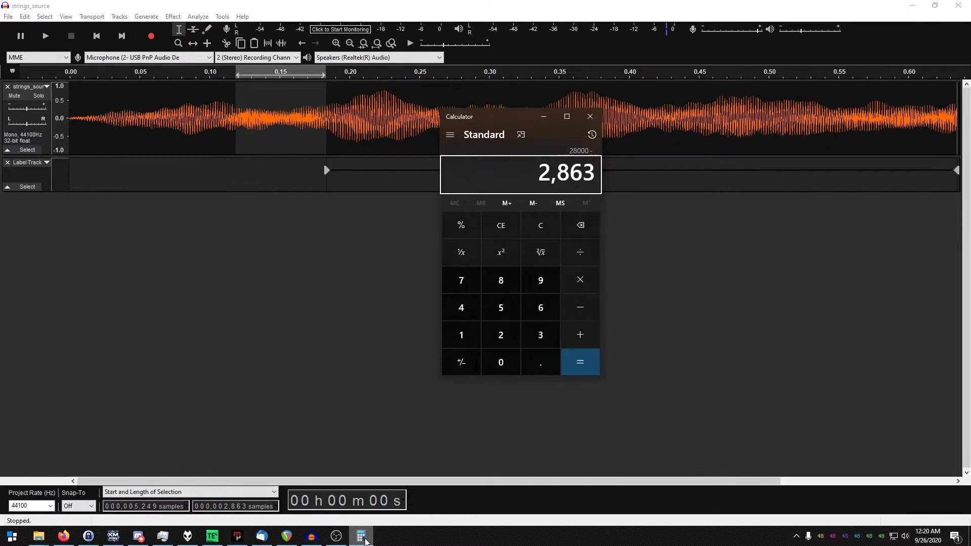
click(404, 11)
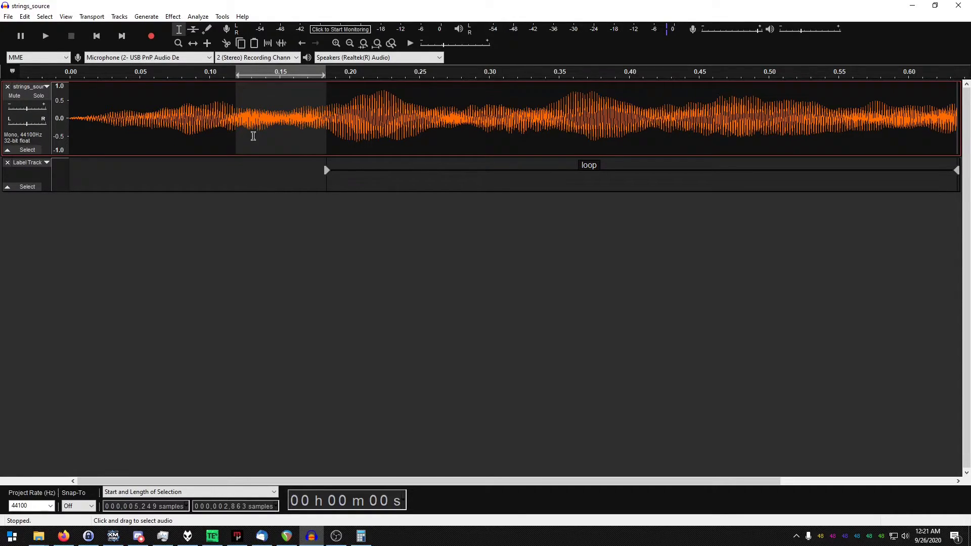
click(365, 540)
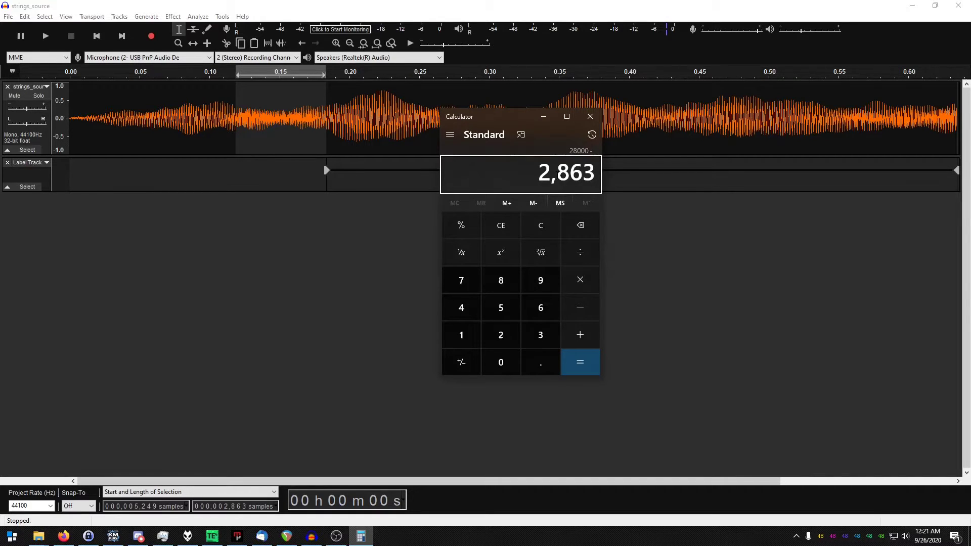
key(Return)
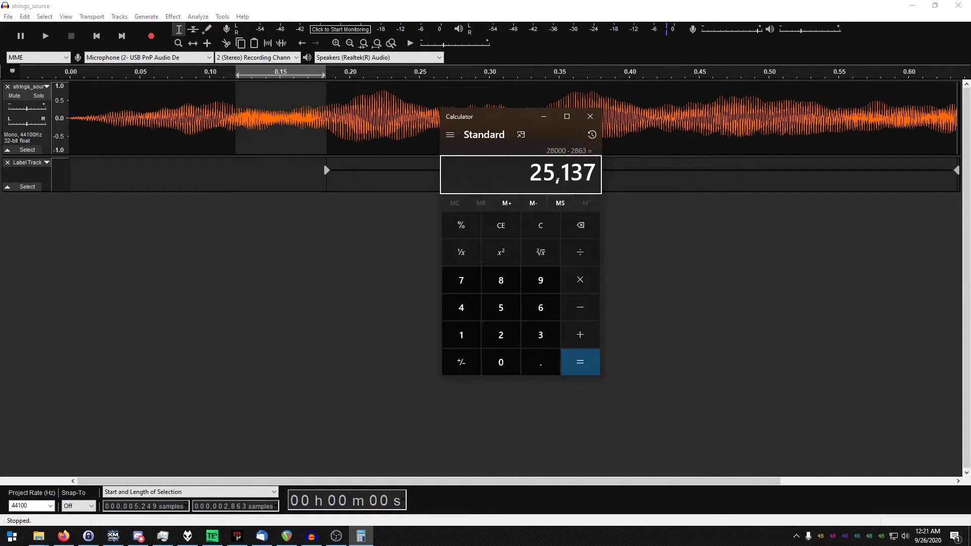
click(587, 4)
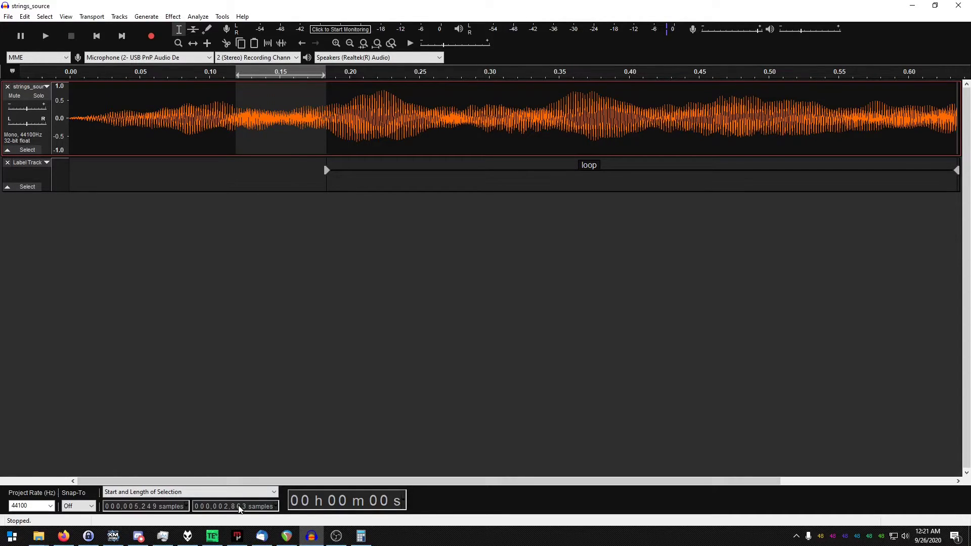
Step: Set the selection start to sample 25137
click(343, 134)
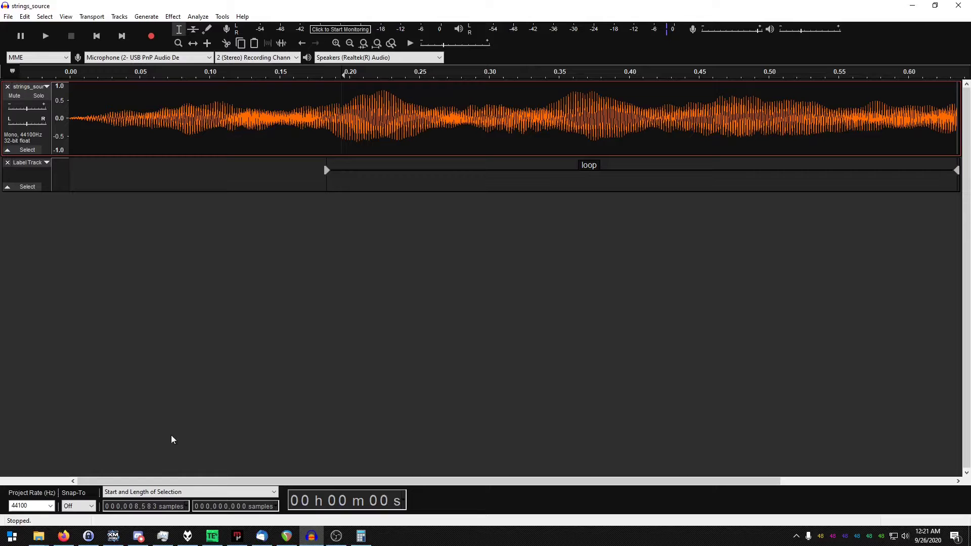
click(96, 35)
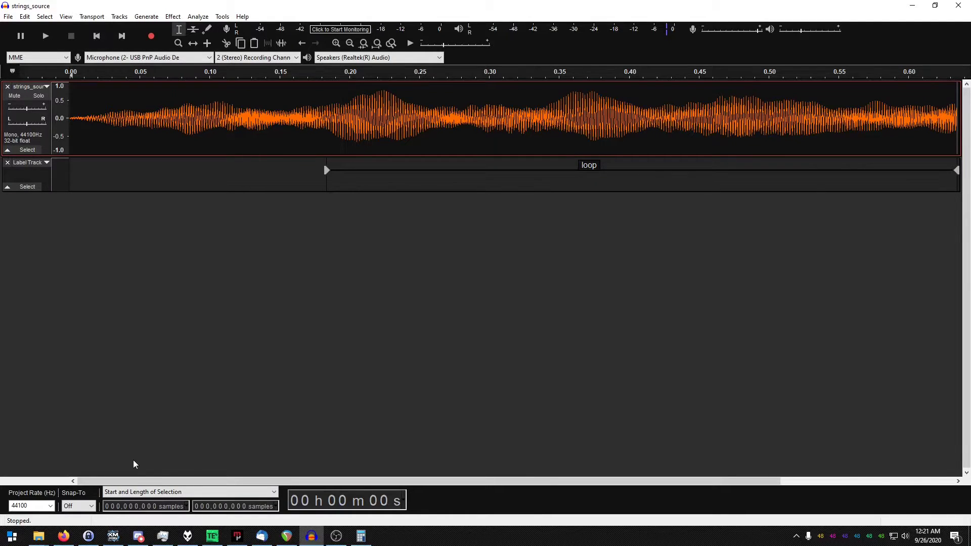
click(363, 537)
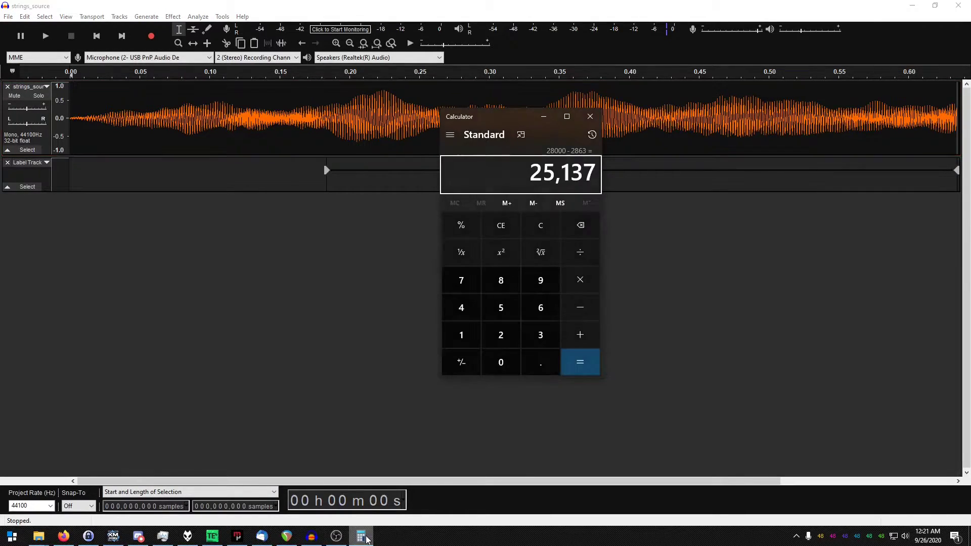
click(131, 507)
text(25137)
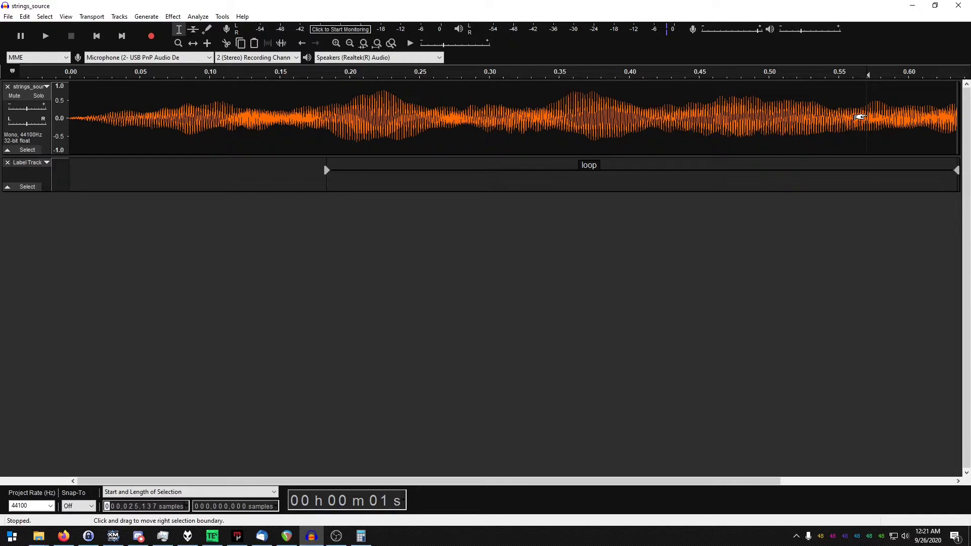
Step: Add a new mono Audio Track, select it and paste the copied audio
click(122, 18)
mouse_move(147, 26)
click(260, 30)
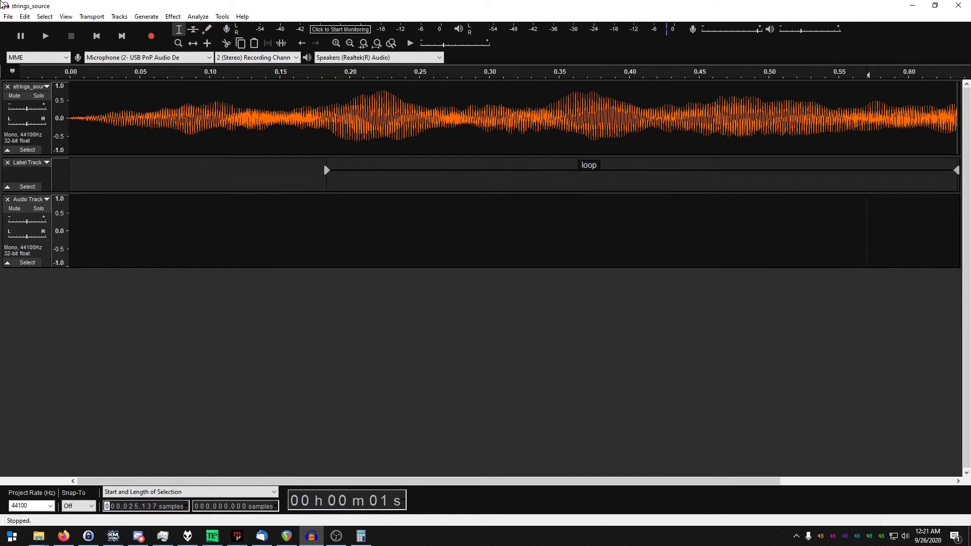
click(29, 226)
click(24, 16)
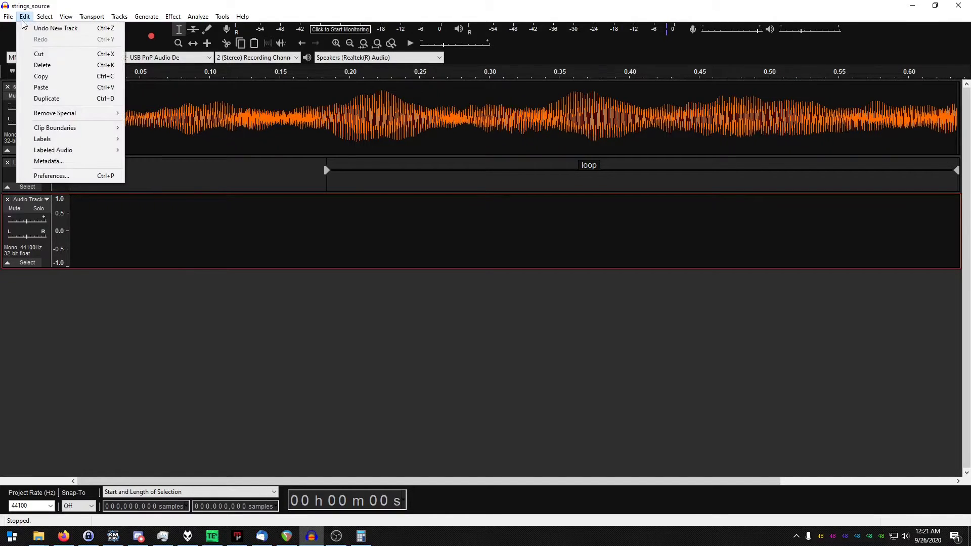
click(53, 87)
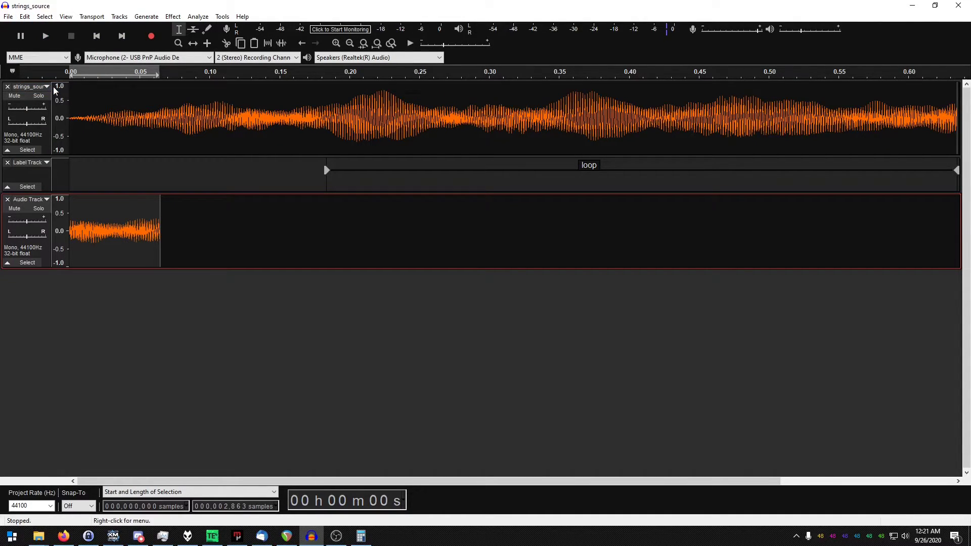
Step: Undo the misplaced paste and paste again with the start at sample 25,137
click(24, 16)
click(37, 27)
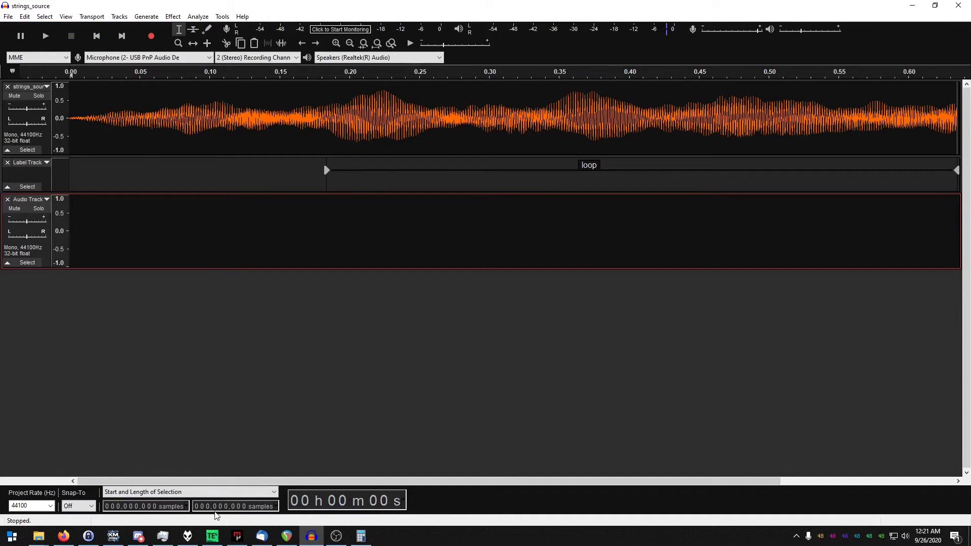
click(134, 509)
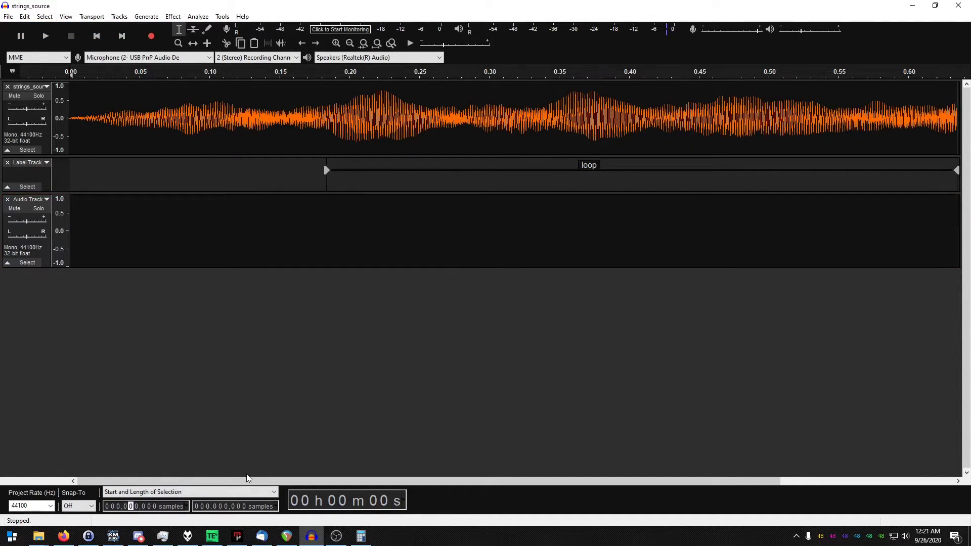
text(25,137)
click(25, 17)
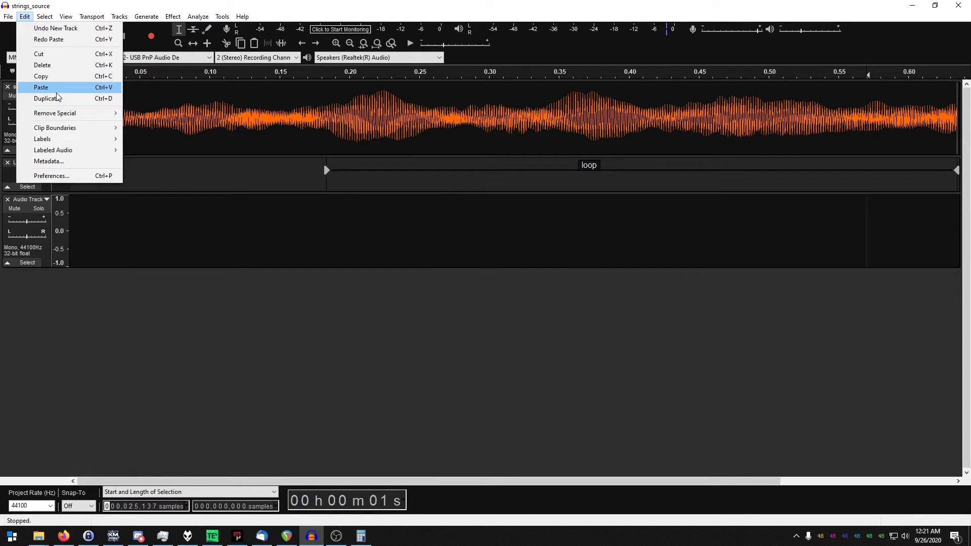
click(55, 89)
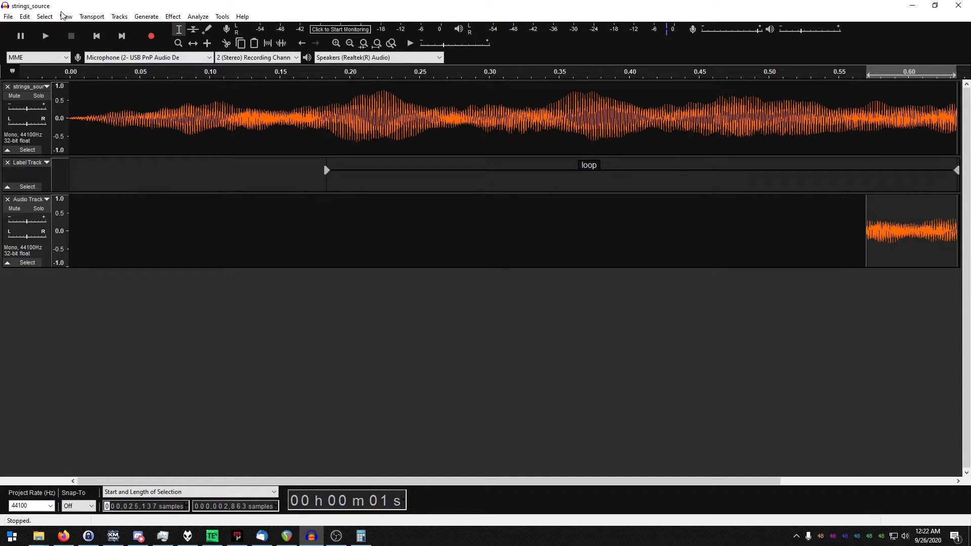
Step: Nudge the pasted clip to about 0.57 s, then select strings_source from 0.57 s to the end
click(192, 45)
mouse_move(904, 246)
mouse_down()
mouse_move(754, 240)
mouse_move(904, 245)
mouse_up()
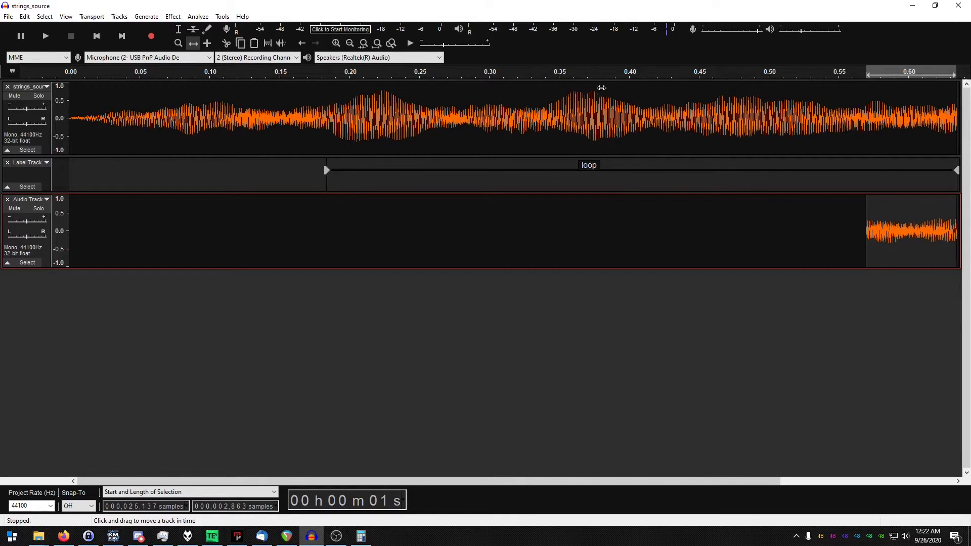
click(178, 28)
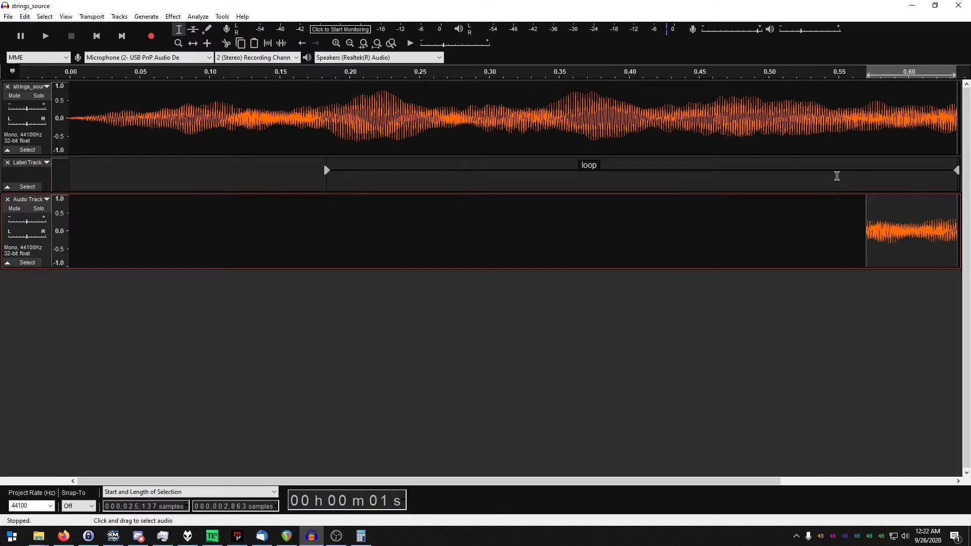
click(866, 152)
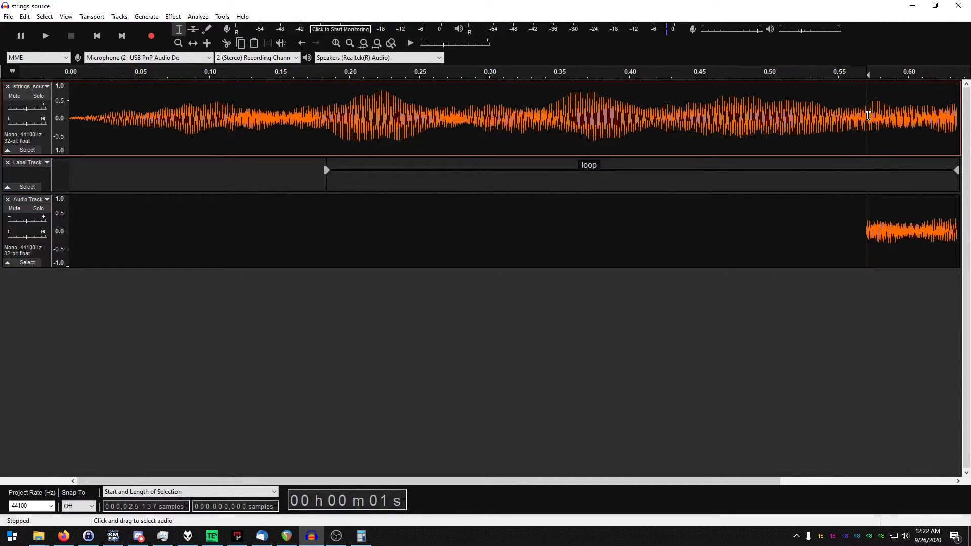
drag(868, 115, 951, 120)
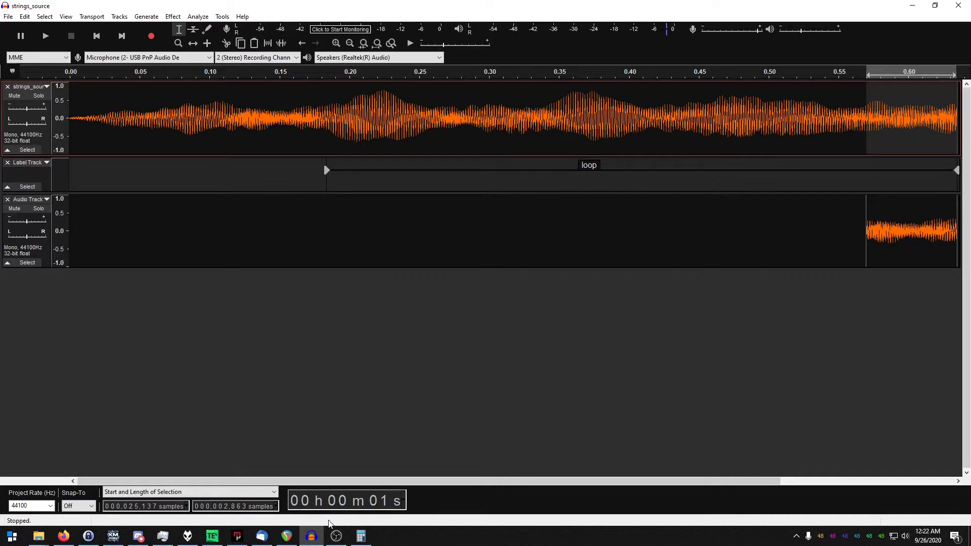
Step: Apply Fade Out to the selected end of strings_source
click(361, 536)
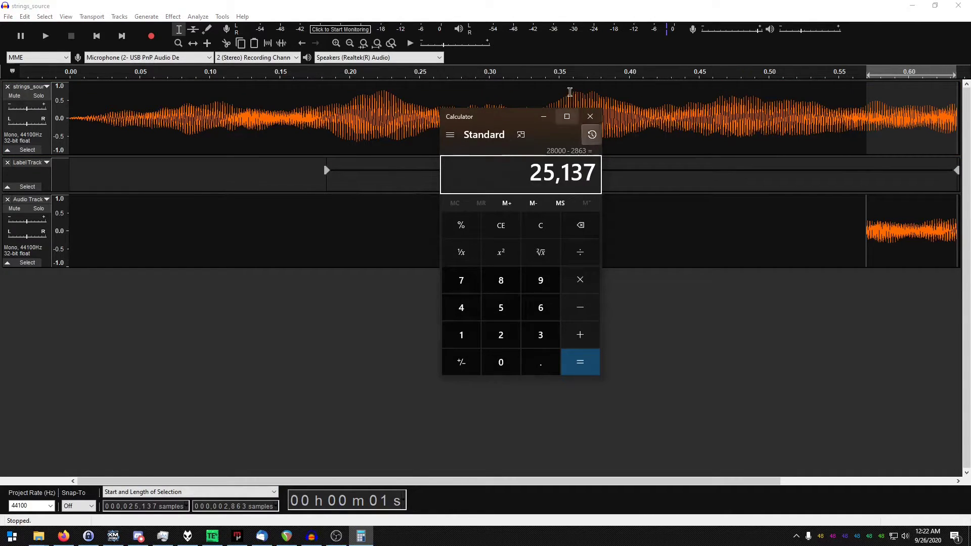
click(483, 6)
click(173, 17)
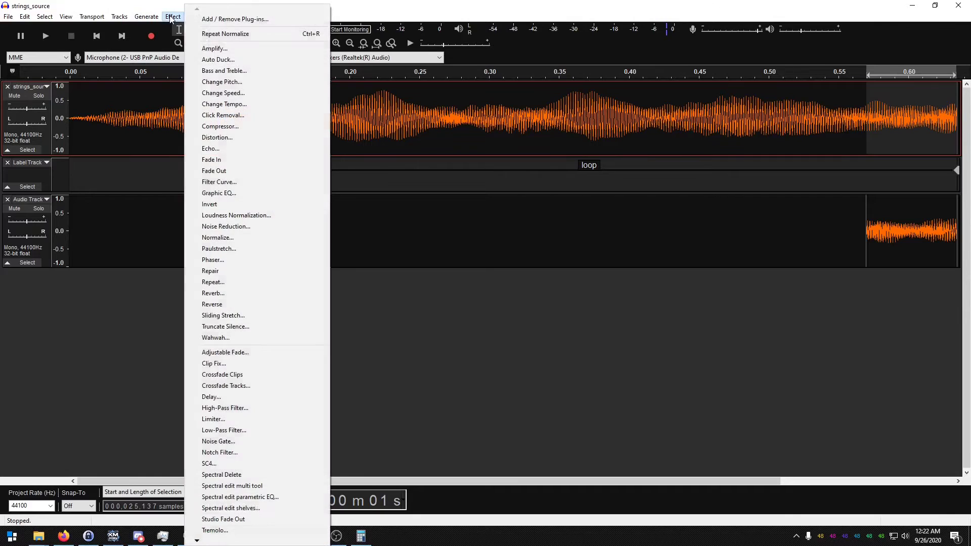
click(252, 170)
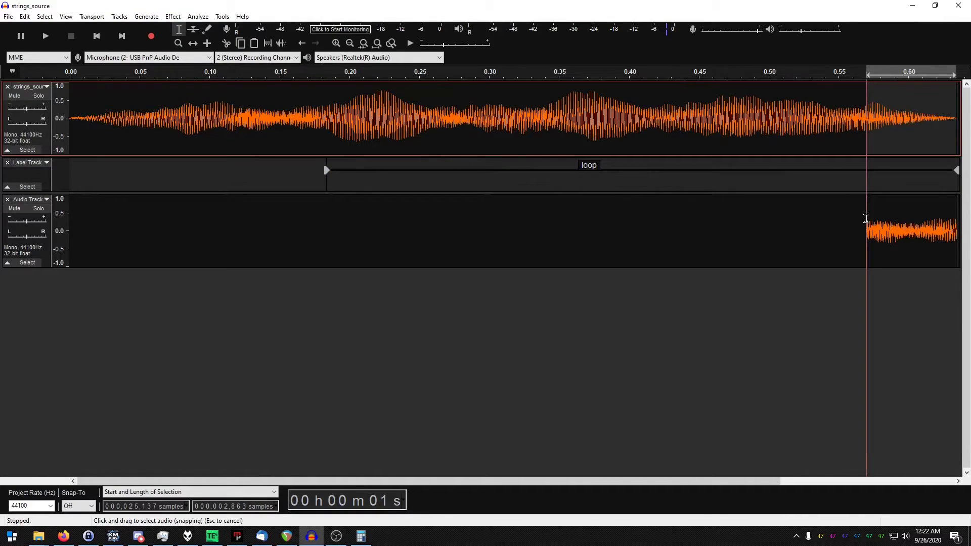
Step: Apply Fade In to the first 629 samples of the short Audio Track clip
drag(867, 223, 956, 225)
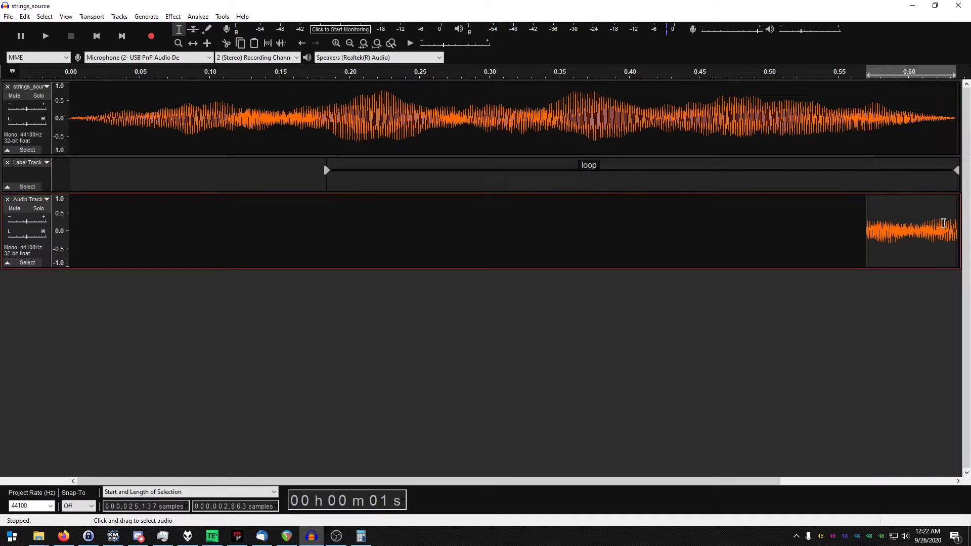
click(173, 16)
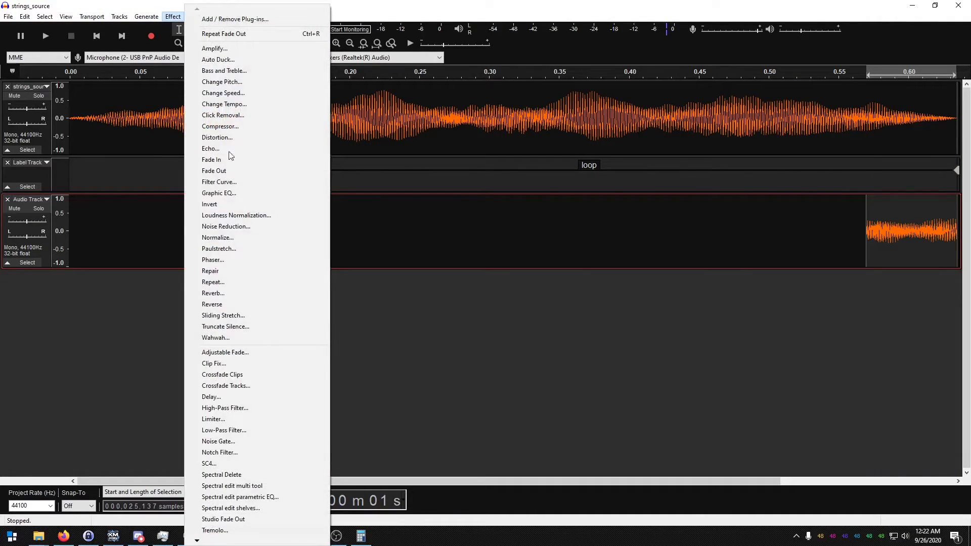
click(241, 171)
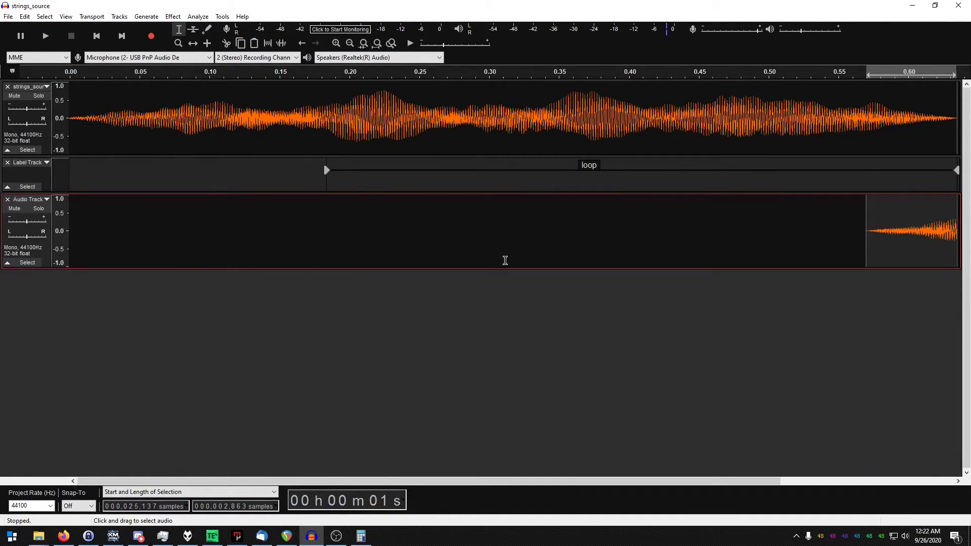
click(498, 233)
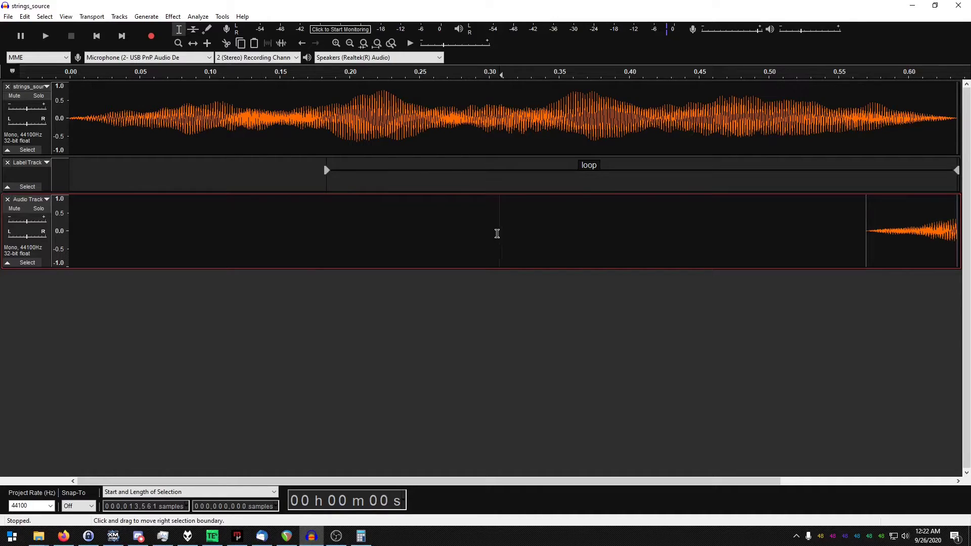
Step: Mix and render the selected track, then undo the render
click(23, 117)
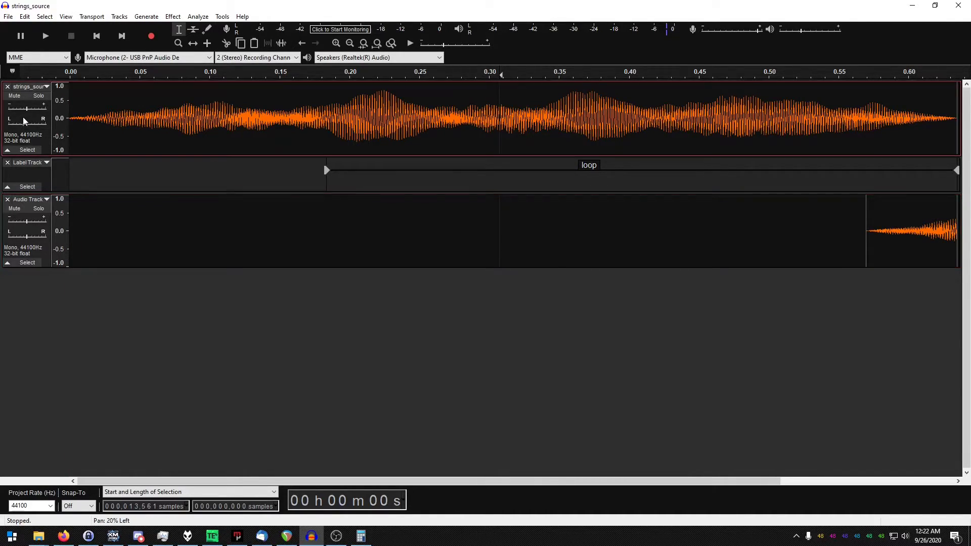
click(36, 231)
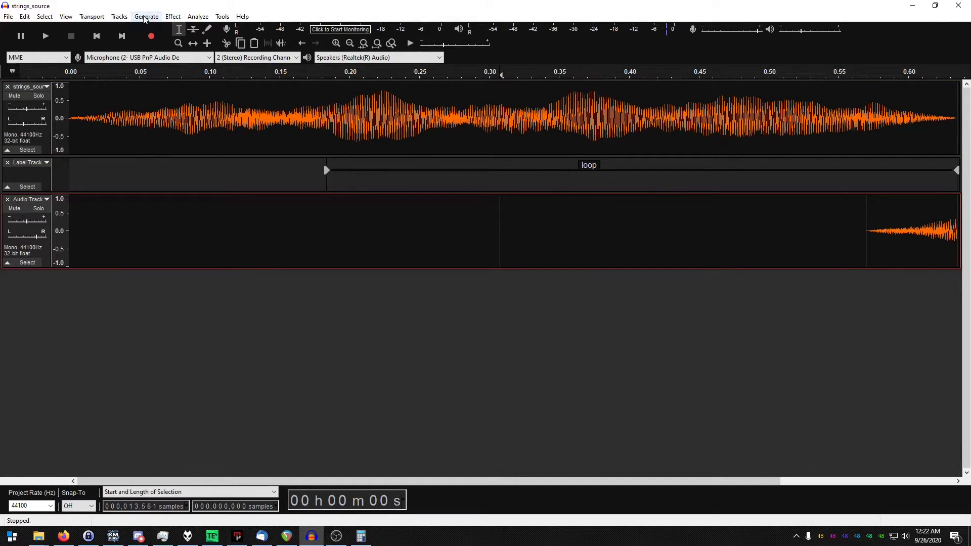
click(119, 16)
mouse_move(202, 43)
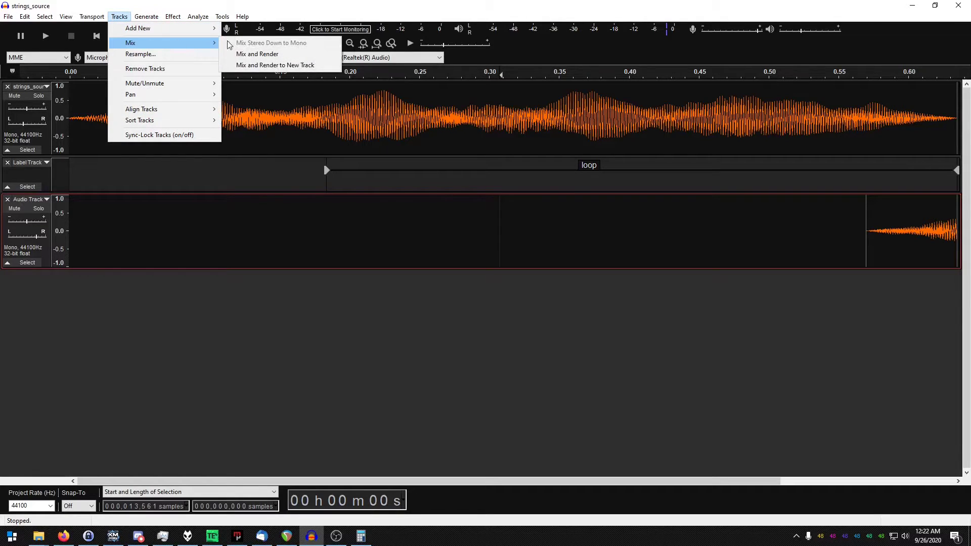
click(268, 56)
click(24, 17)
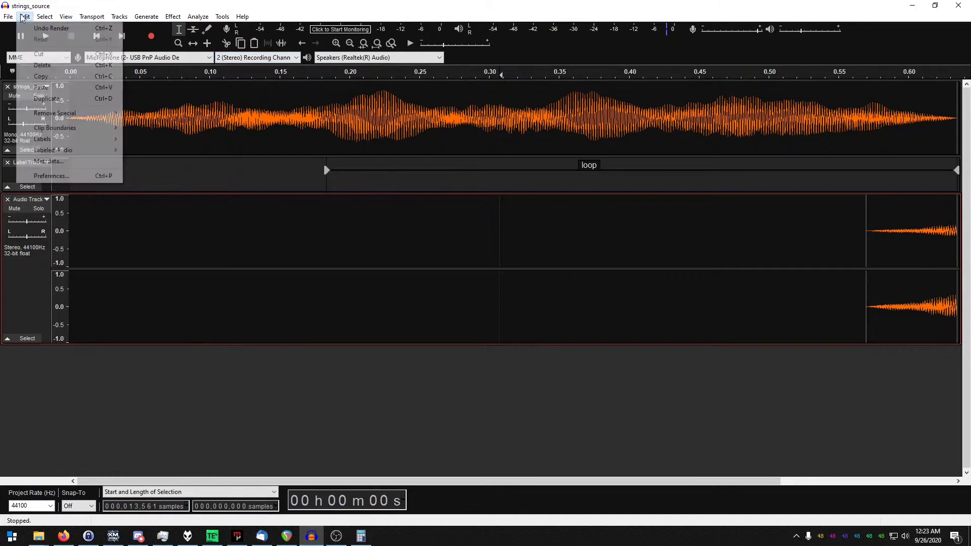
click(48, 28)
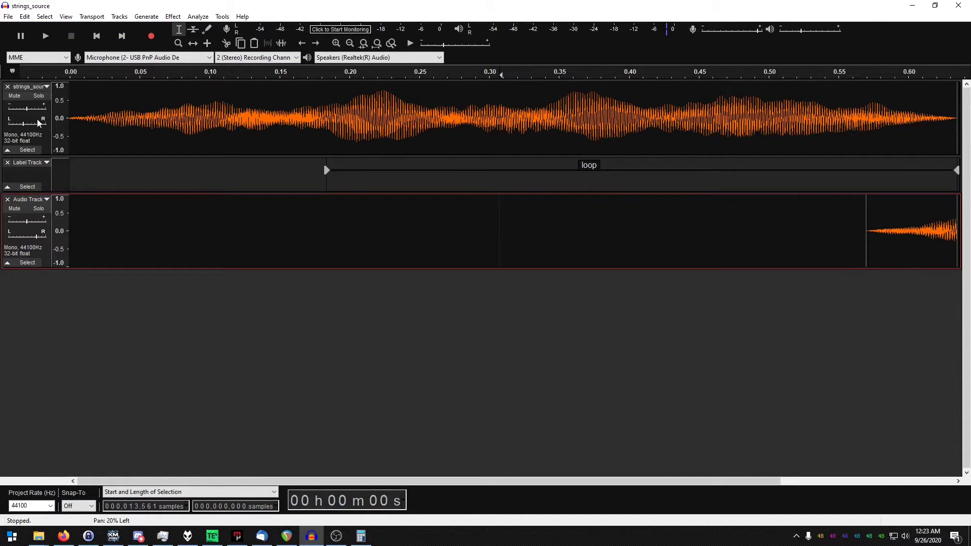
Step: Select strings_source and Audio Track together, mix them to one stereo track, then undo it
click(32, 149)
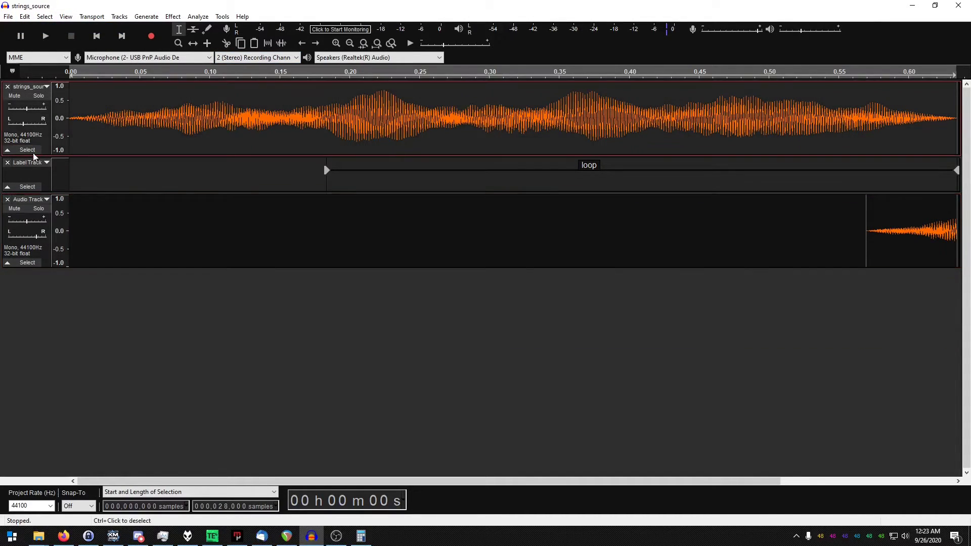
shift+click(25, 263)
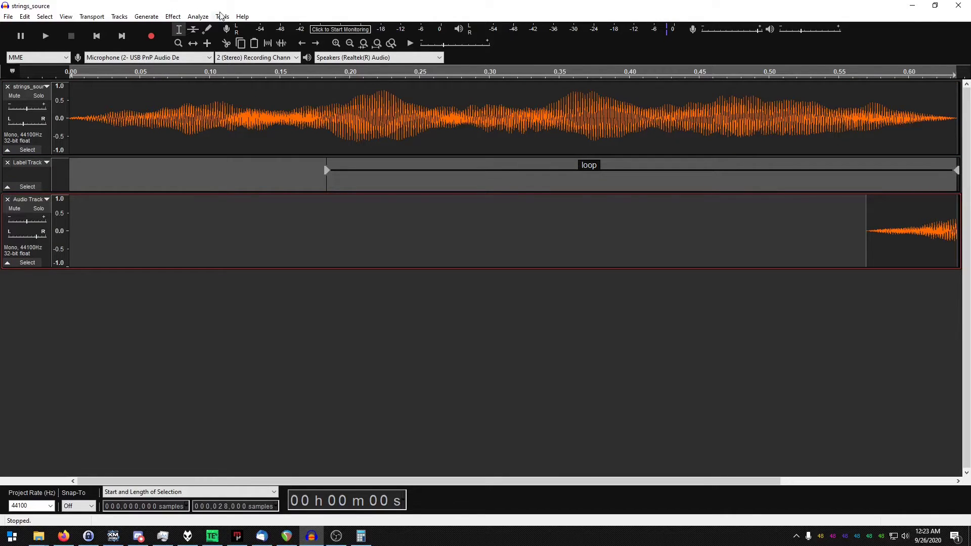
click(120, 17)
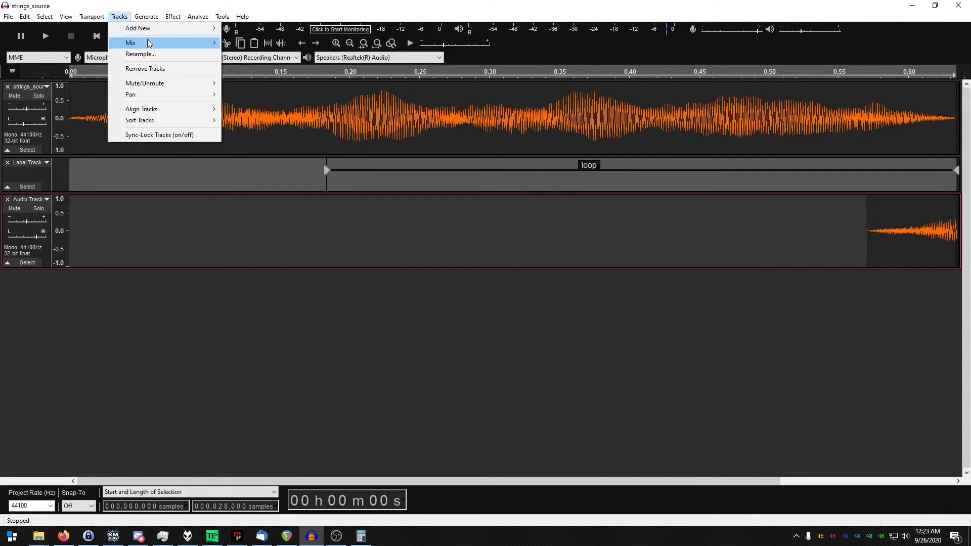
mouse_move(149, 43)
click(274, 54)
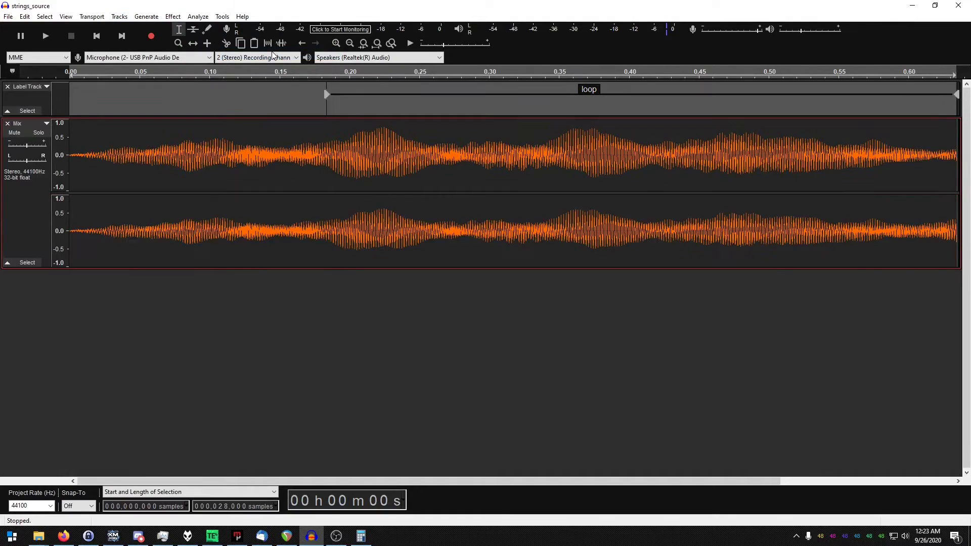
click(25, 16)
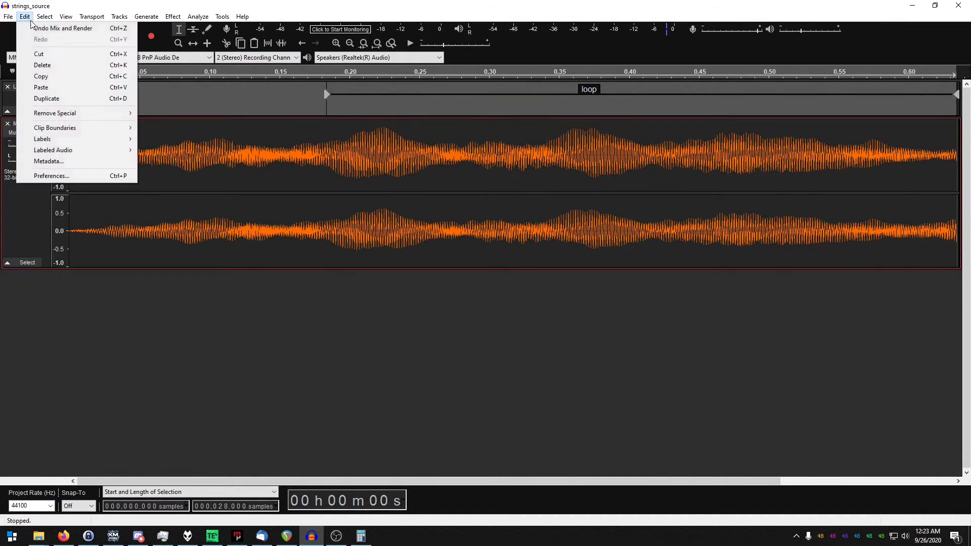
click(35, 31)
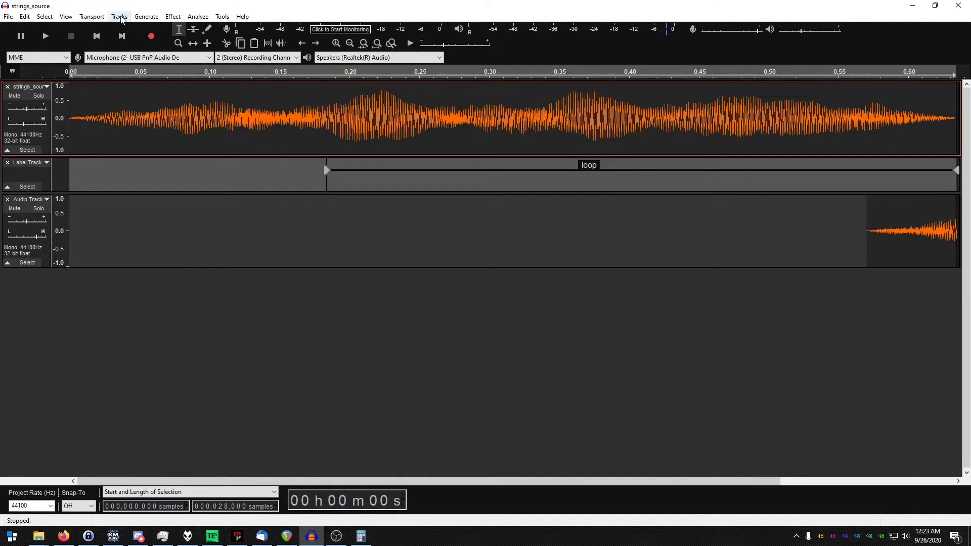
click(119, 17)
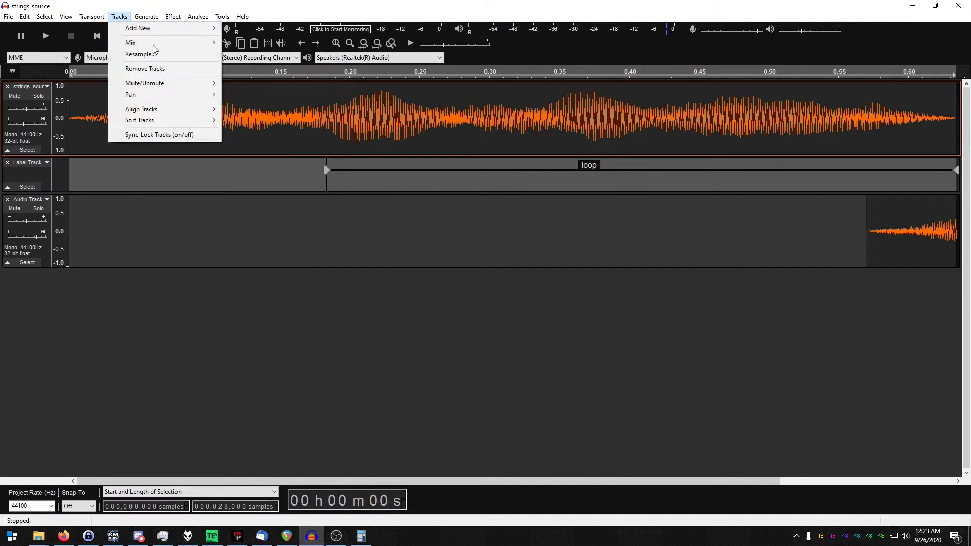
Step: Mix the tracks into a new track and undo, then Mix and Render the selection
mouse_move(176, 44)
click(277, 66)
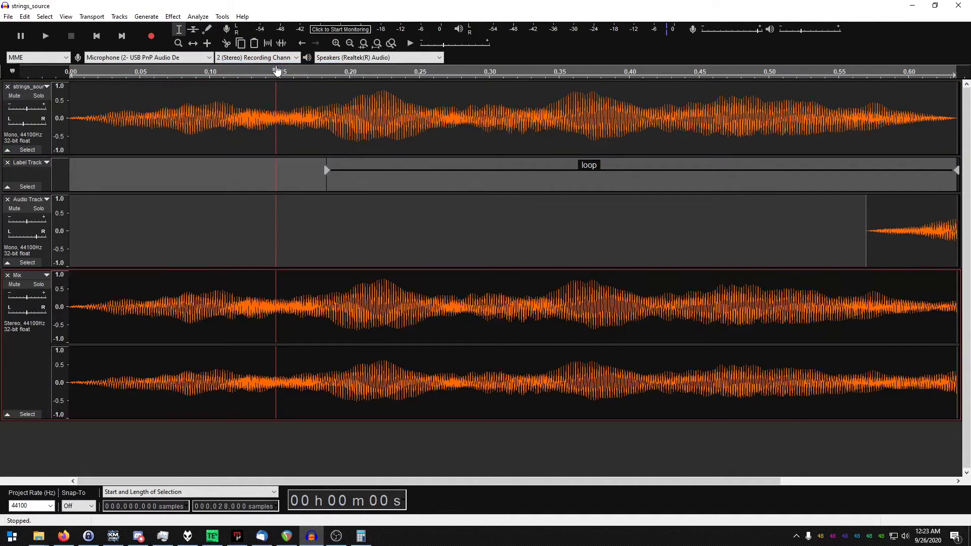
click(25, 17)
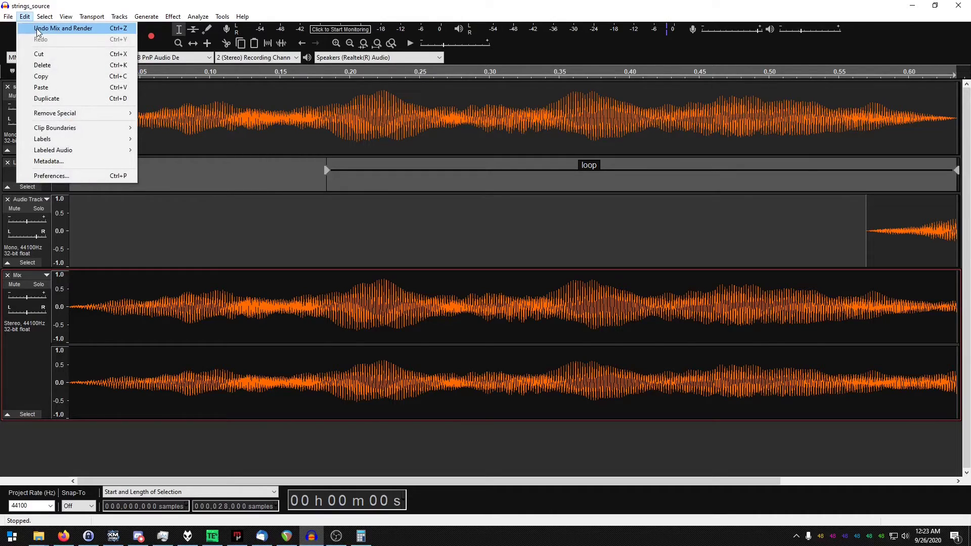
click(37, 28)
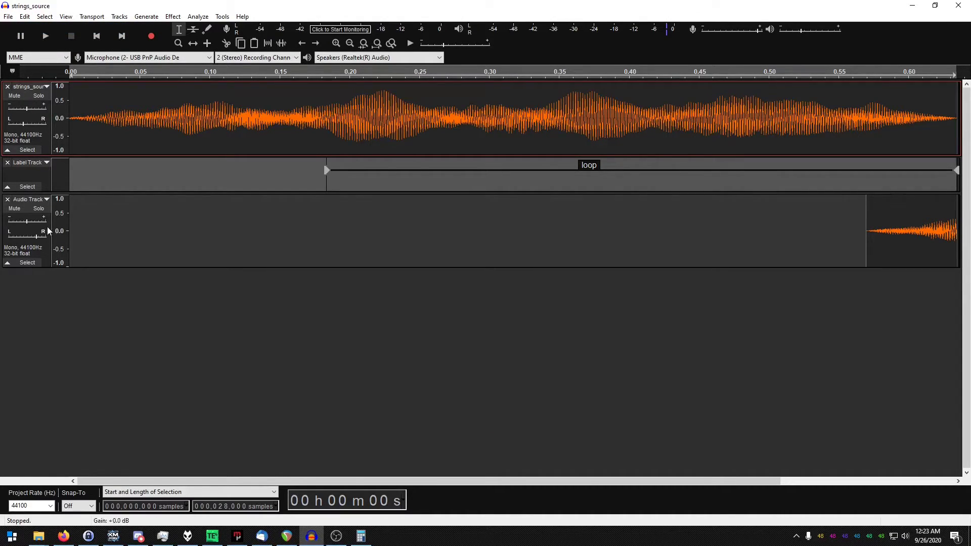
click(120, 17)
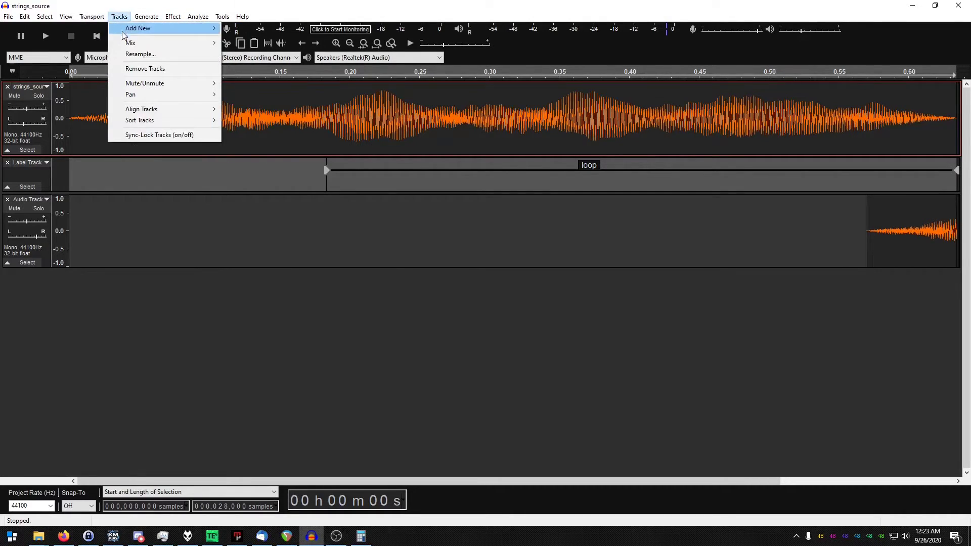
mouse_move(128, 43)
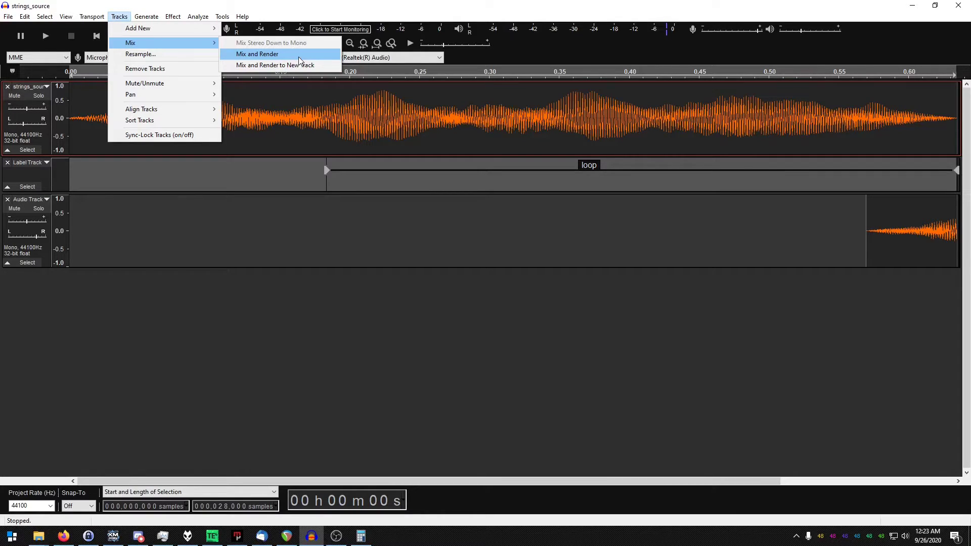
click(299, 54)
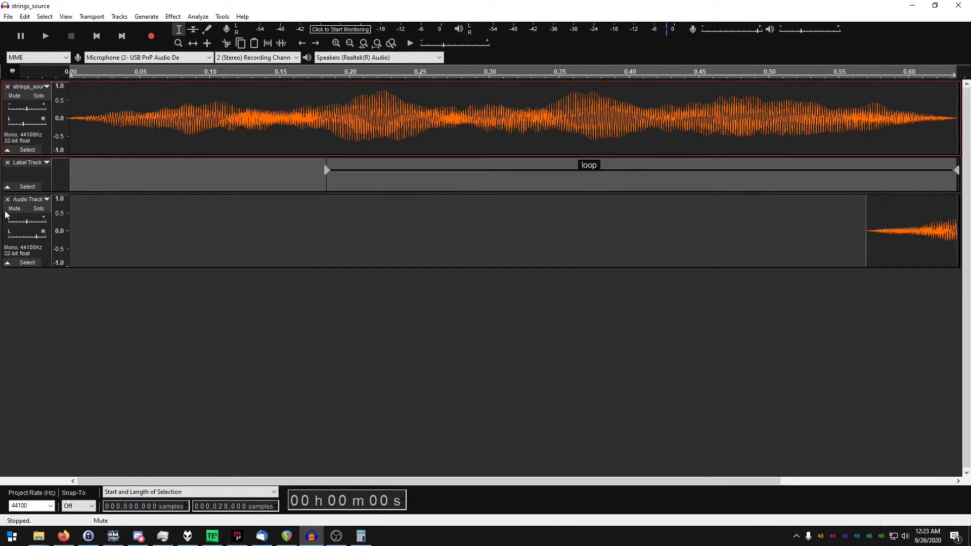
Step: Mix strings_source and Audio Track into one stereo Mix track
click(28, 229)
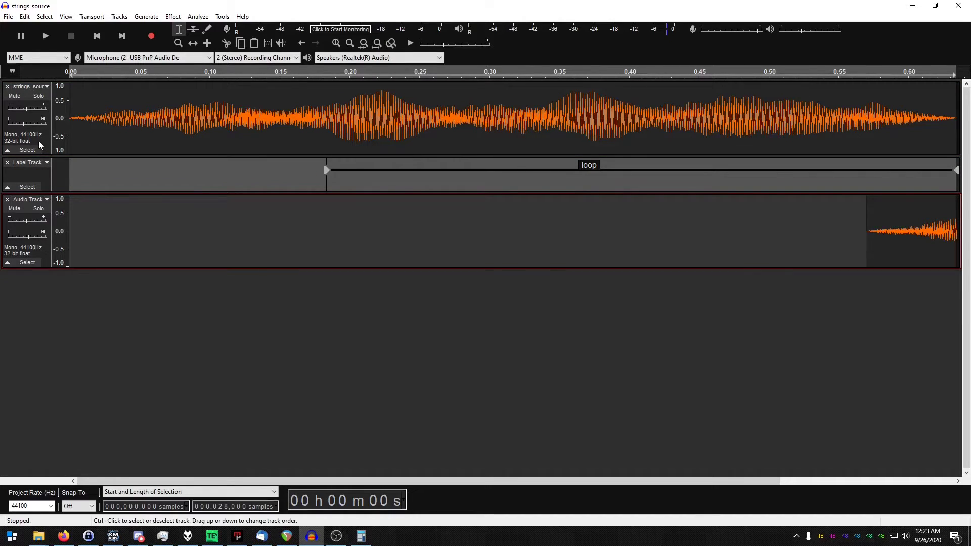
click(25, 120)
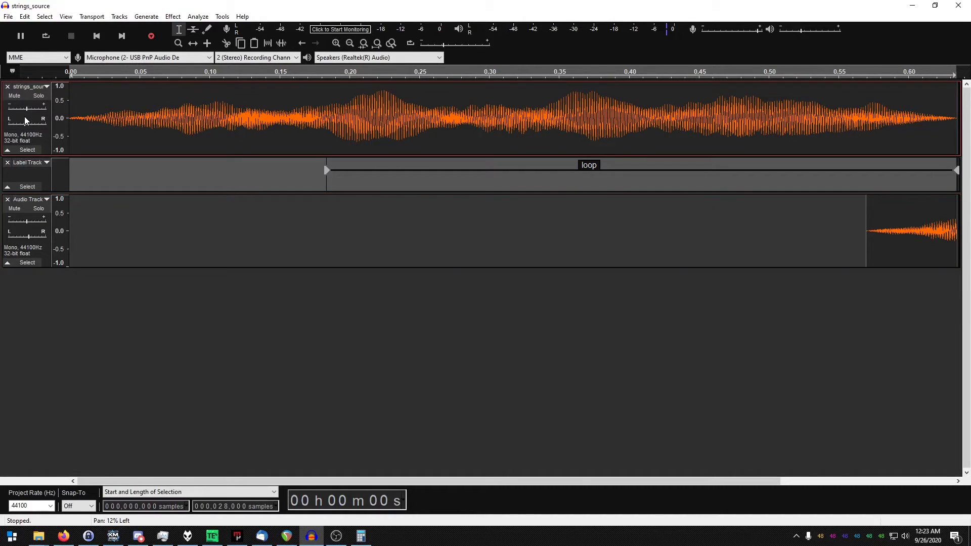
click(121, 18)
mouse_move(130, 45)
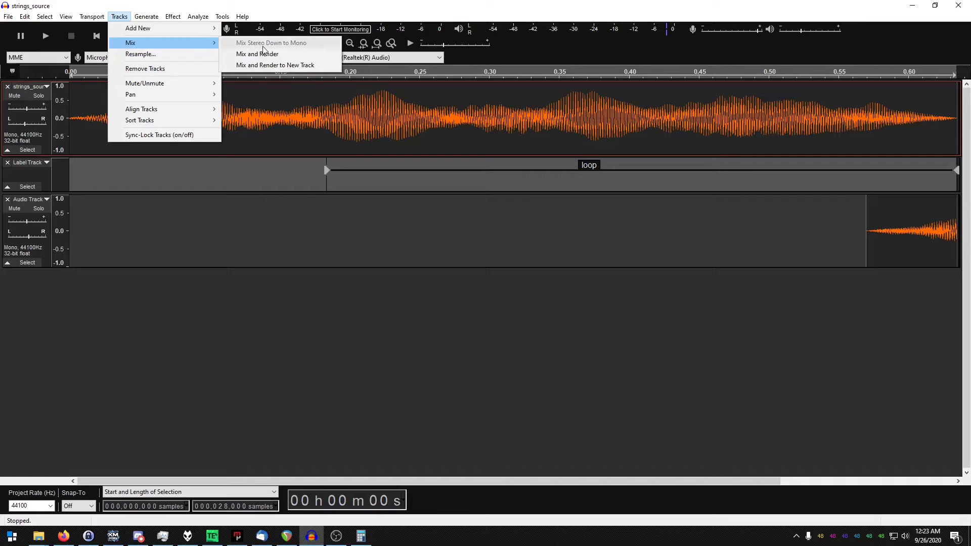
click(276, 54)
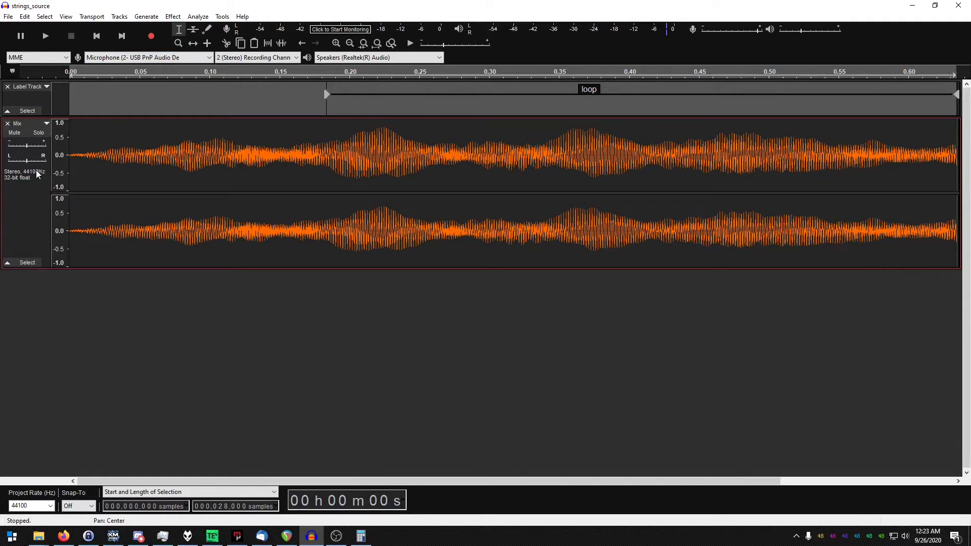
Step: Mix the stereo Mix track down to mono
click(150, 19)
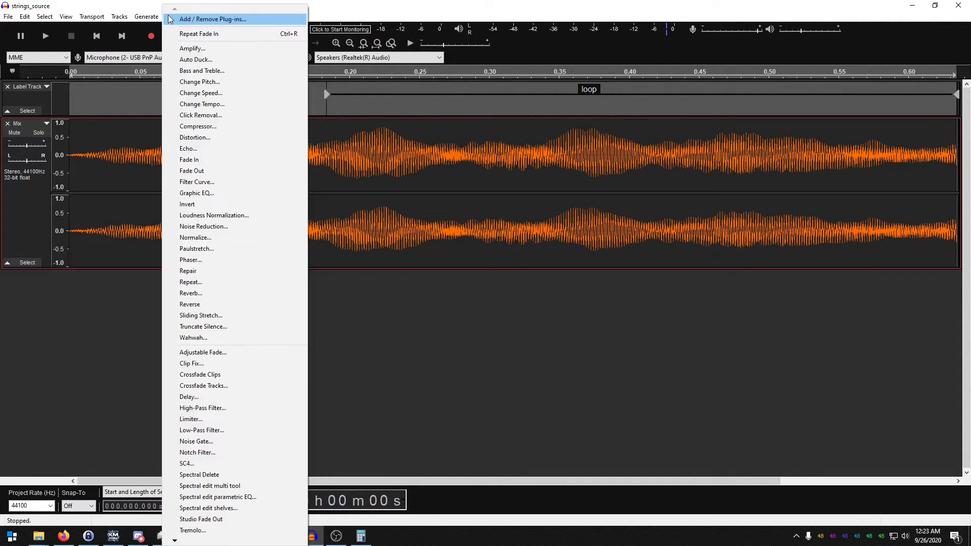
mouse_move(114, 18)
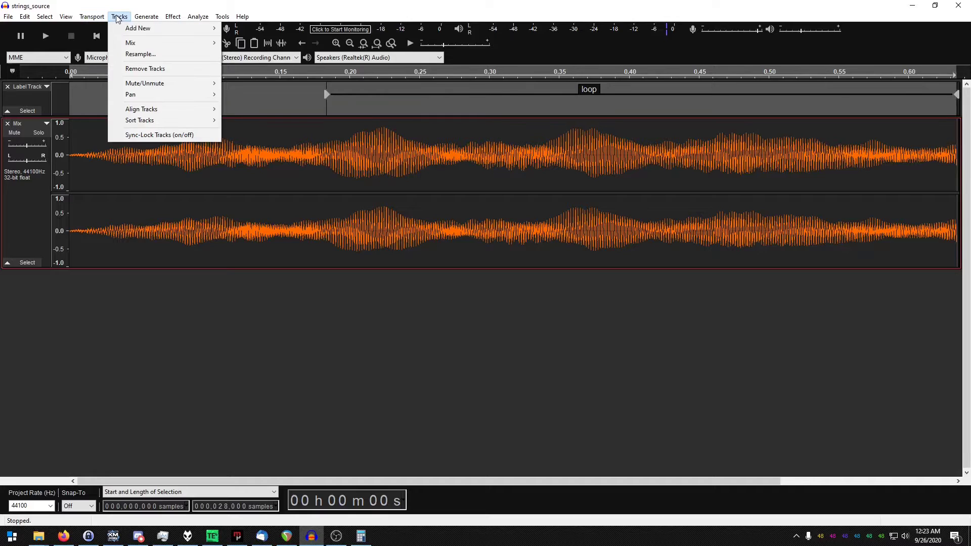
mouse_move(196, 44)
click(260, 43)
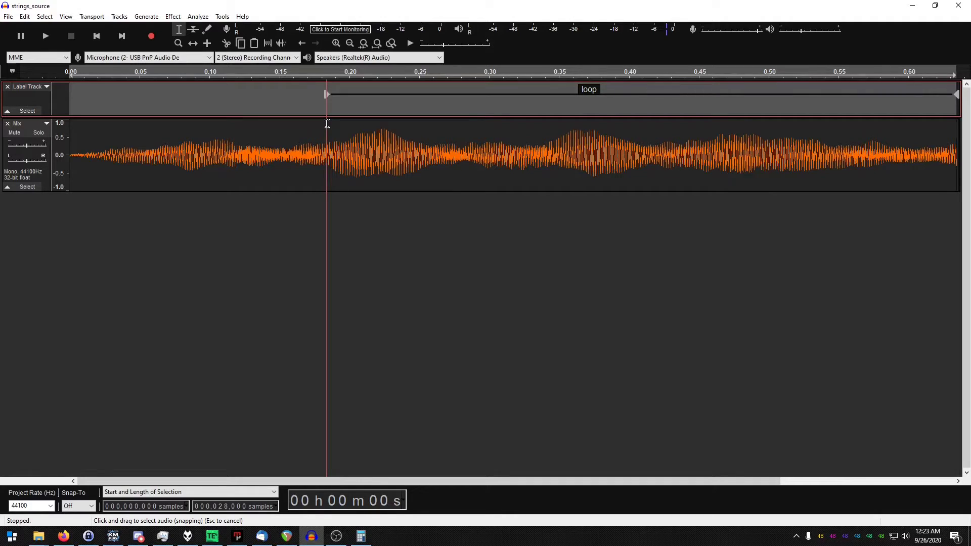
Step: Select from the loop label's start onward, preview it looping, then stop playback
drag(327, 124, 956, 157)
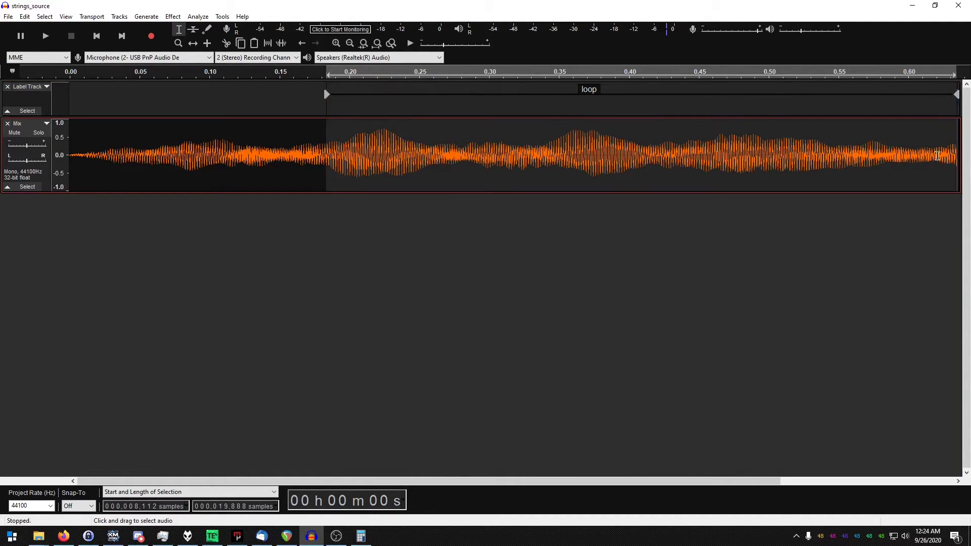
shift+click(44, 42)
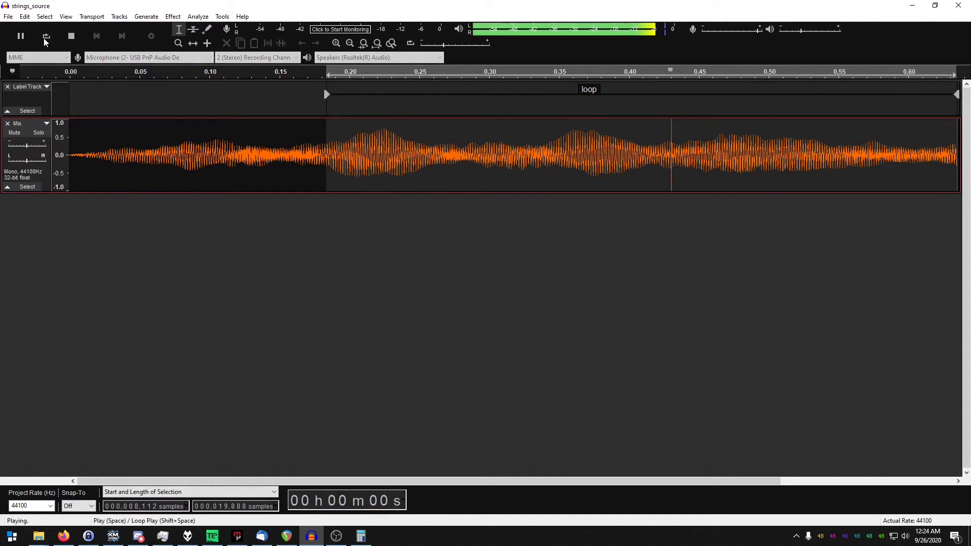
click(73, 38)
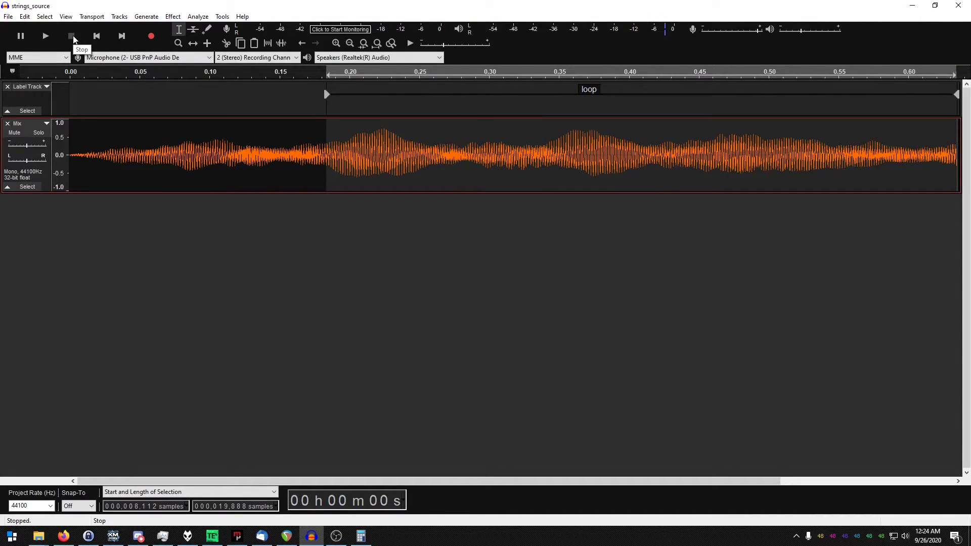
Step: Reselect the audio from the loop label's start to the track end
click(96, 40)
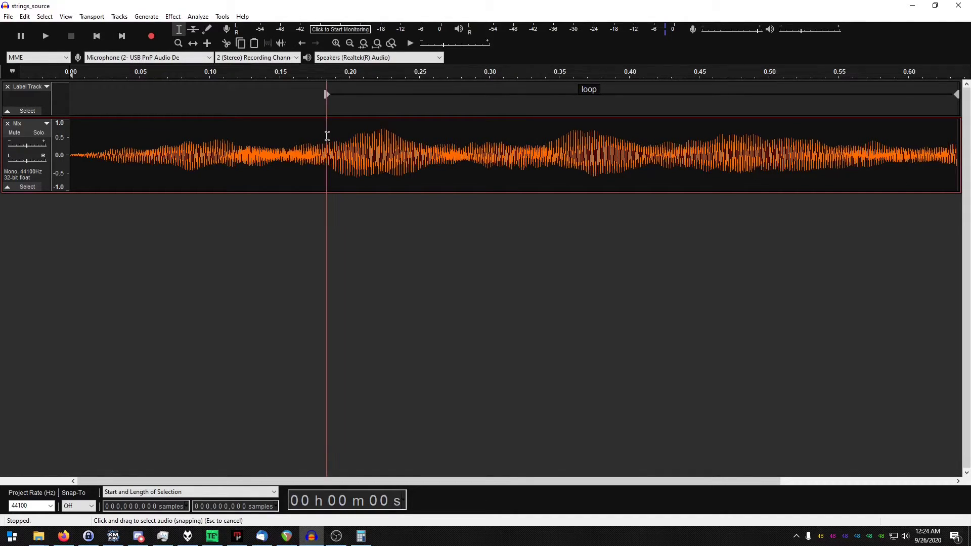
drag(327, 136, 954, 162)
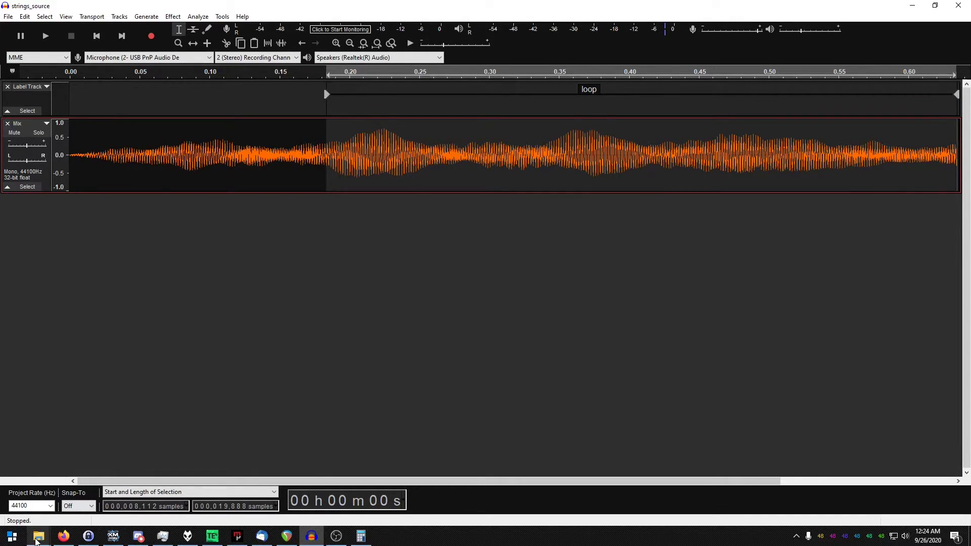
mouse_move(38, 536)
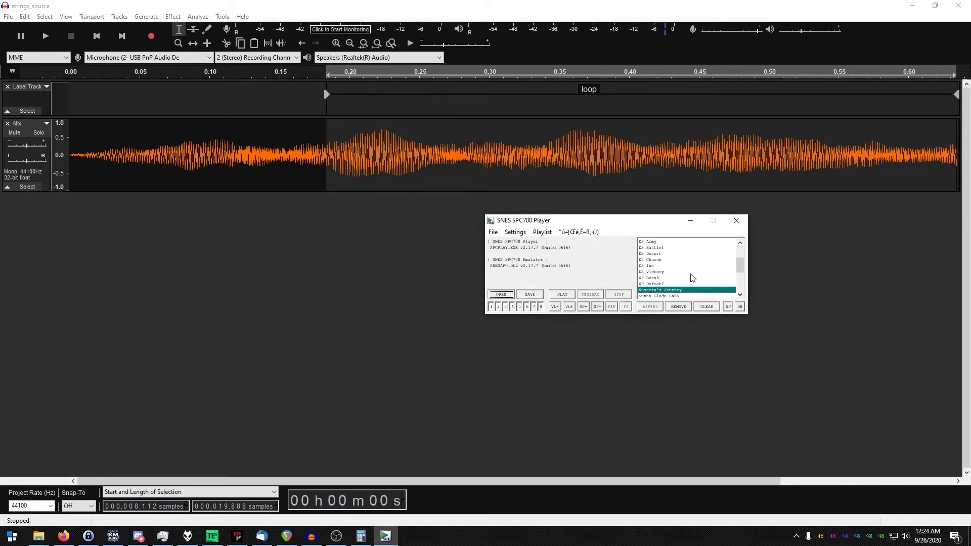
Step: Move the SNES SPC700 Player window into place and scroll its playlist to Kustera's Journey
drag(578, 225, 439, 244)
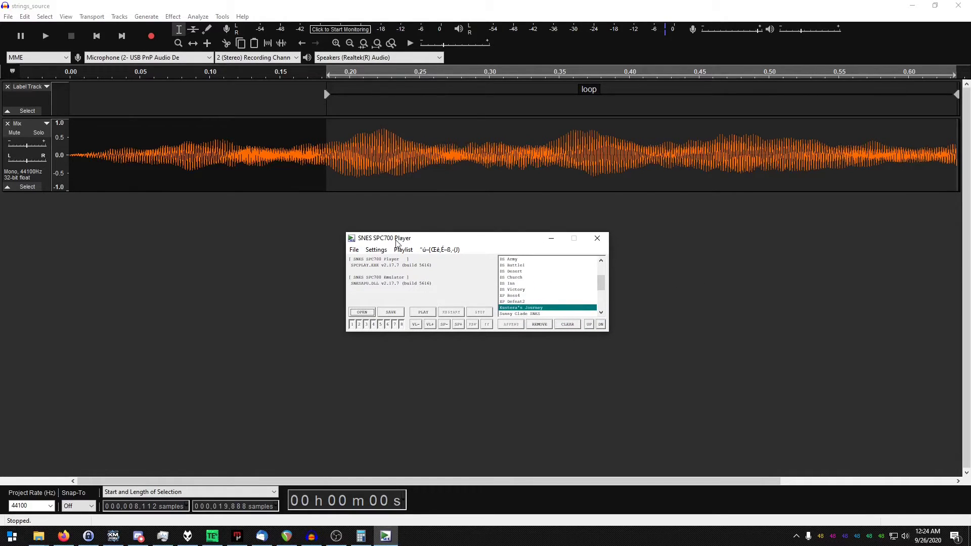
scroll(582, 294, down, 5)
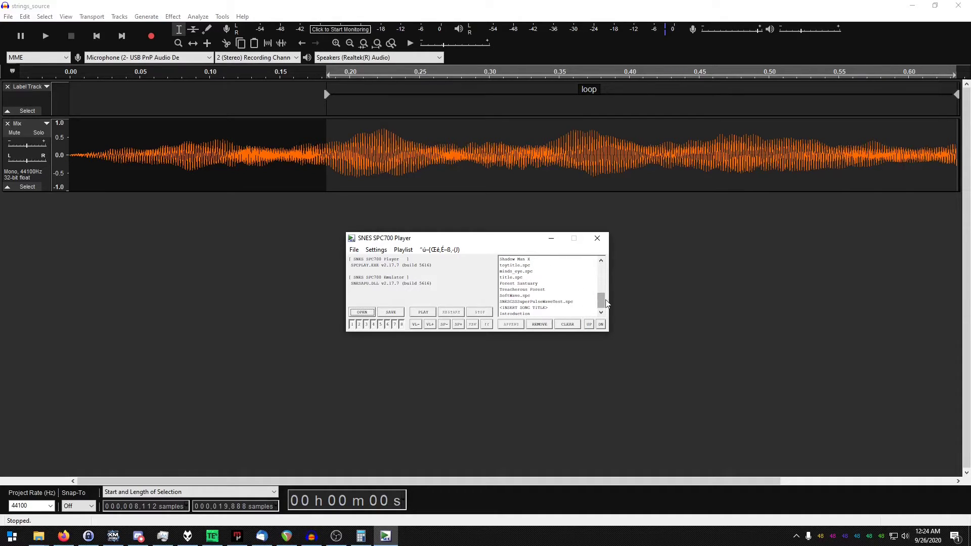
drag(602, 302, 602, 289)
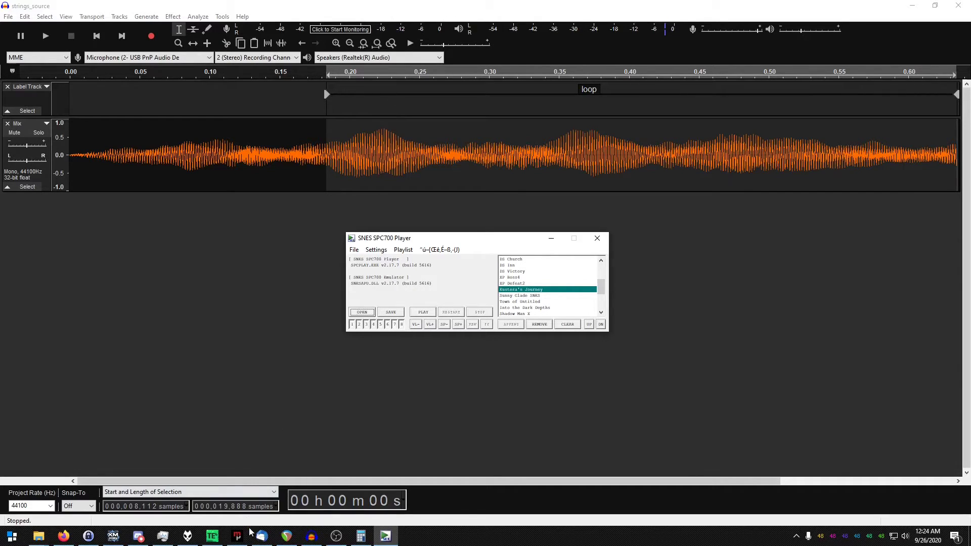
Step: Bring Audacity forward and choose File > Export > Export as WAV
click(192, 7)
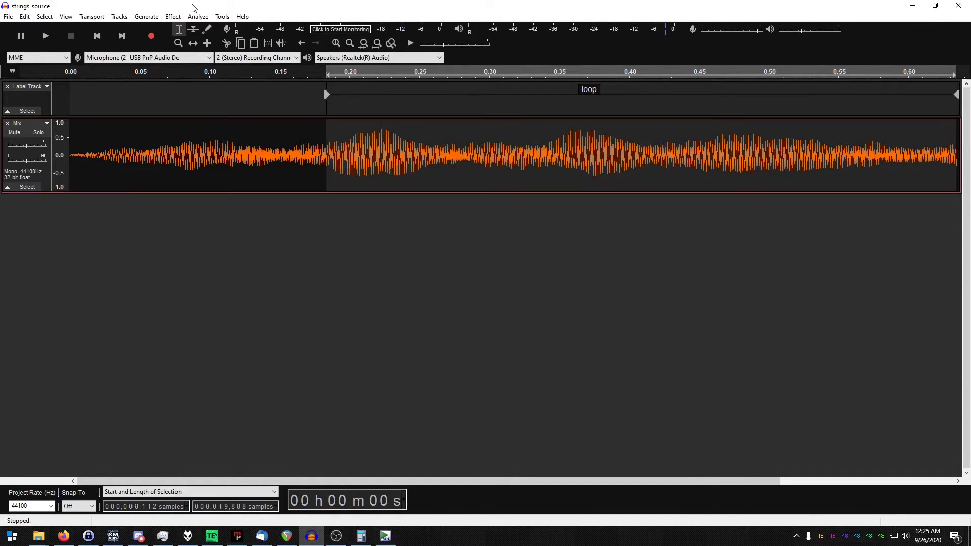
click(8, 16)
mouse_move(47, 95)
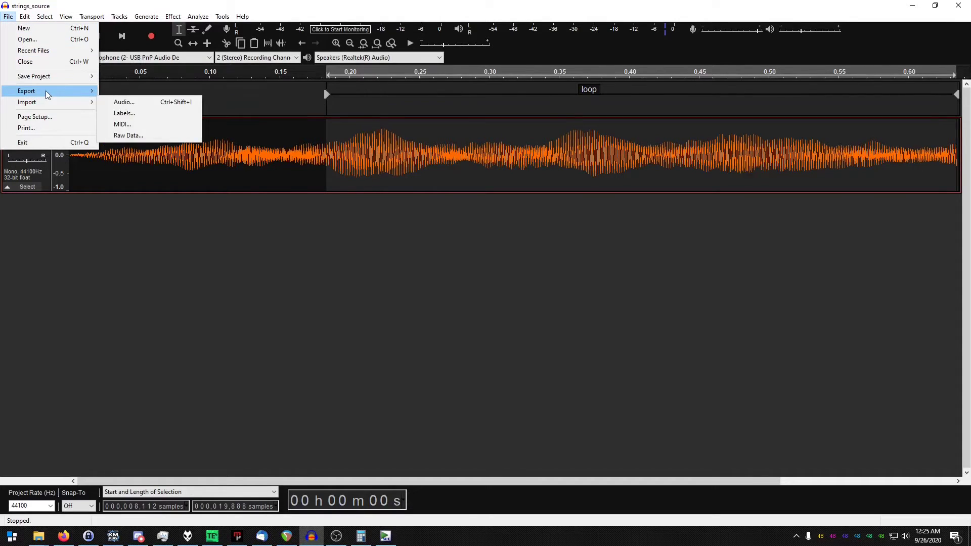
click(177, 102)
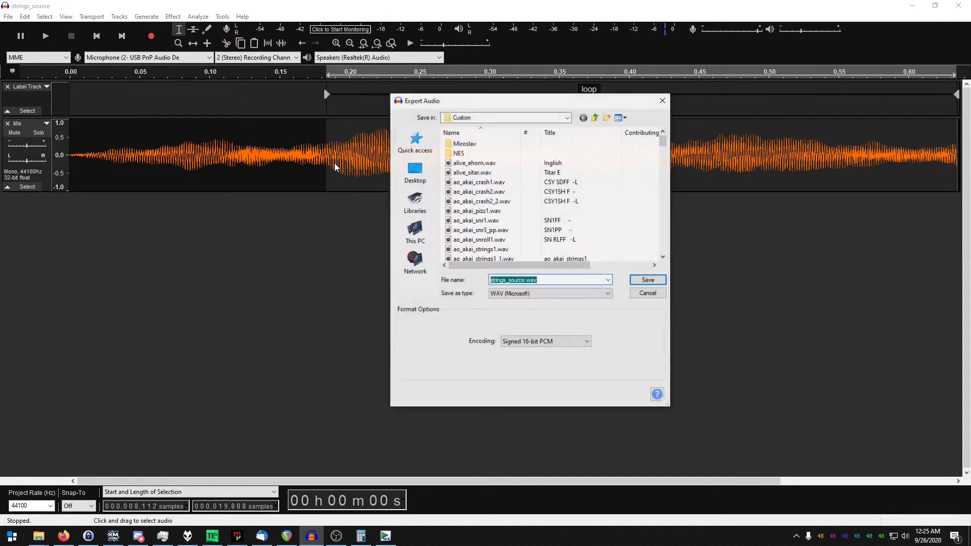
Step: Save the export as strings_tutorial.wav, accepting the metadata tags, then switch to OpenMPT
click(508, 281)
drag(508, 281, 521, 283)
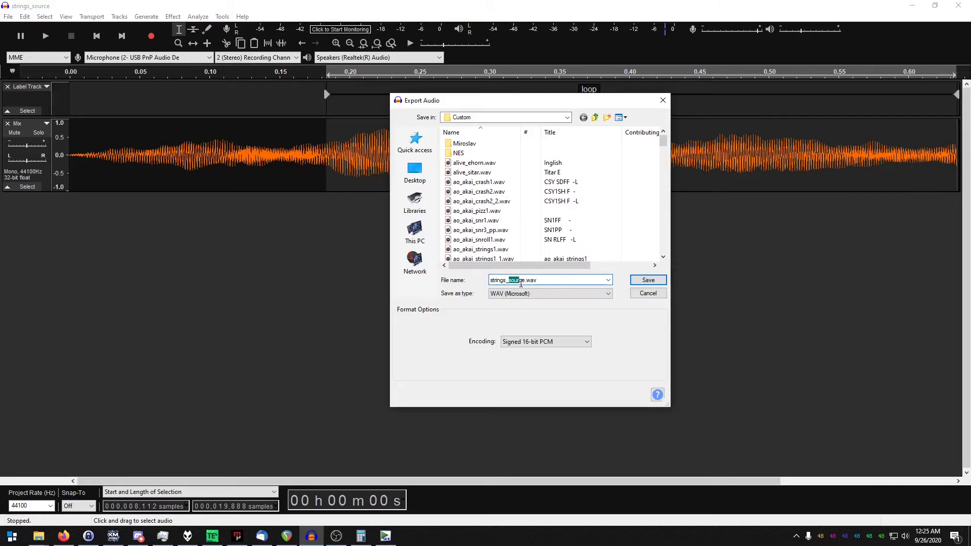
text(tutorial)
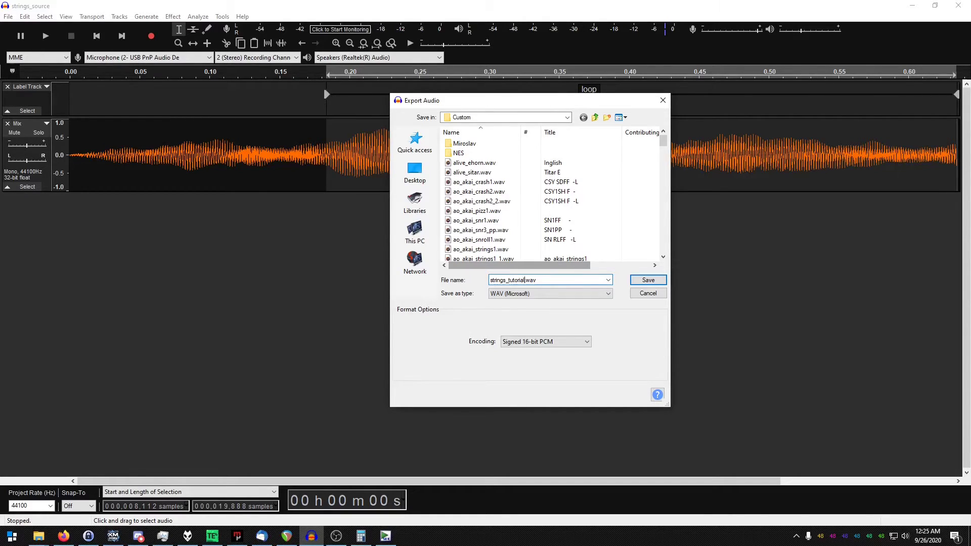
key(Return)
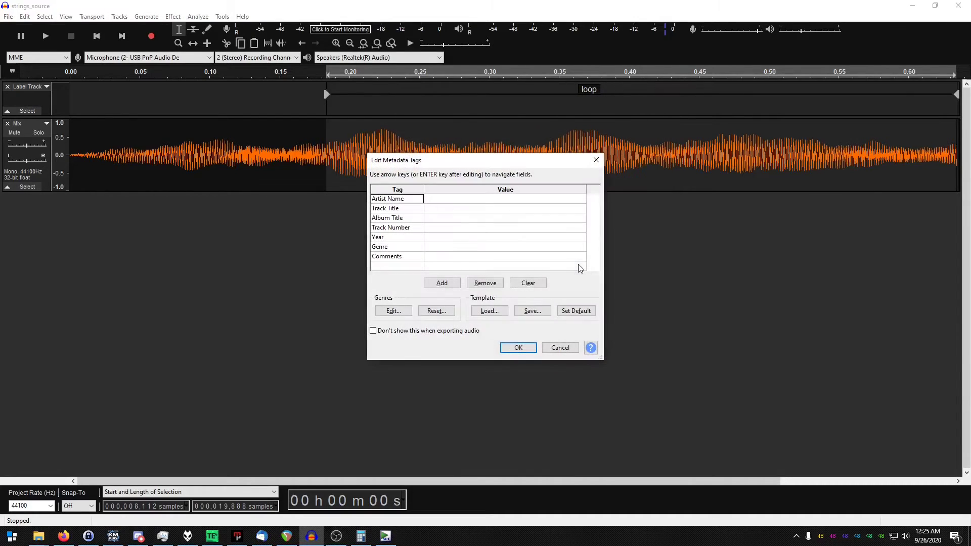
click(518, 348)
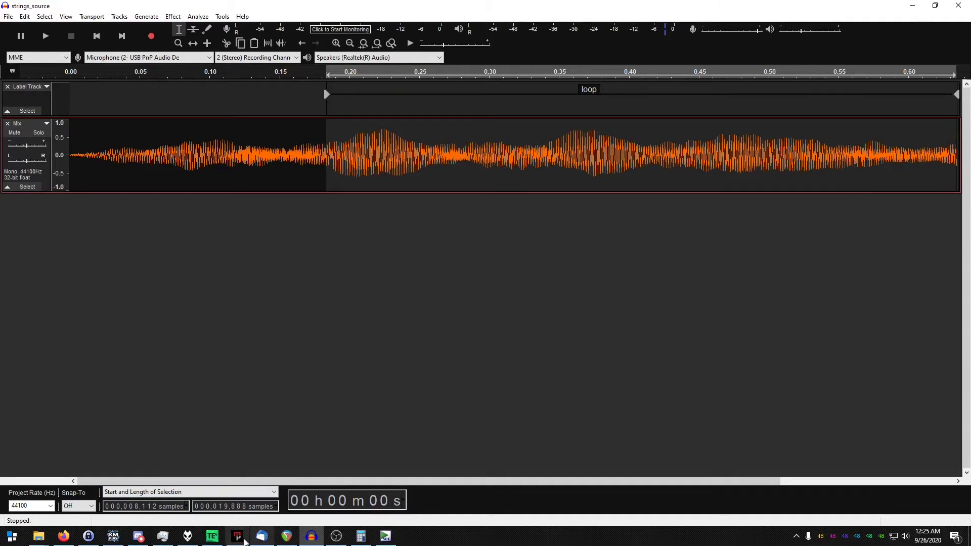
click(235, 541)
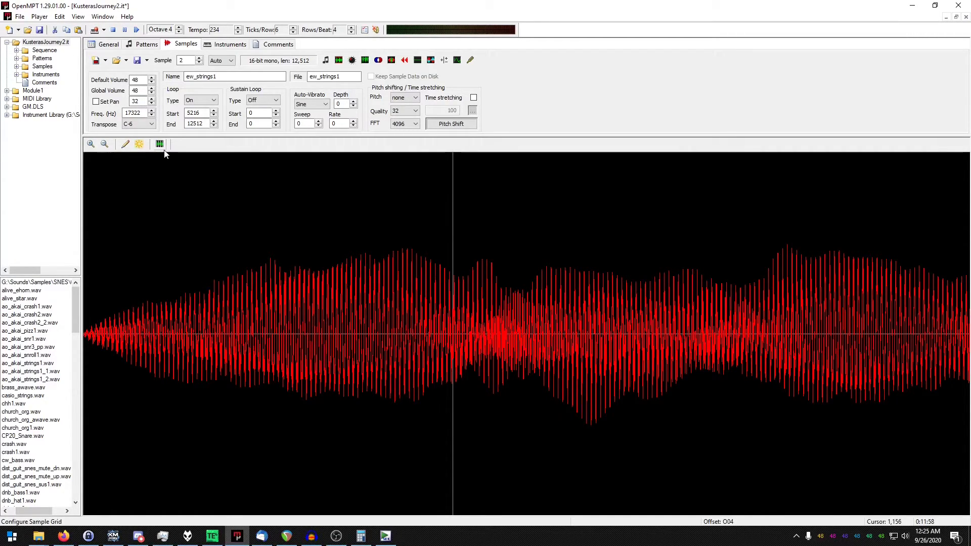
Step: Audition the ew_strings1 sample twice, then play and stop the song in the pattern editor
click(327, 61)
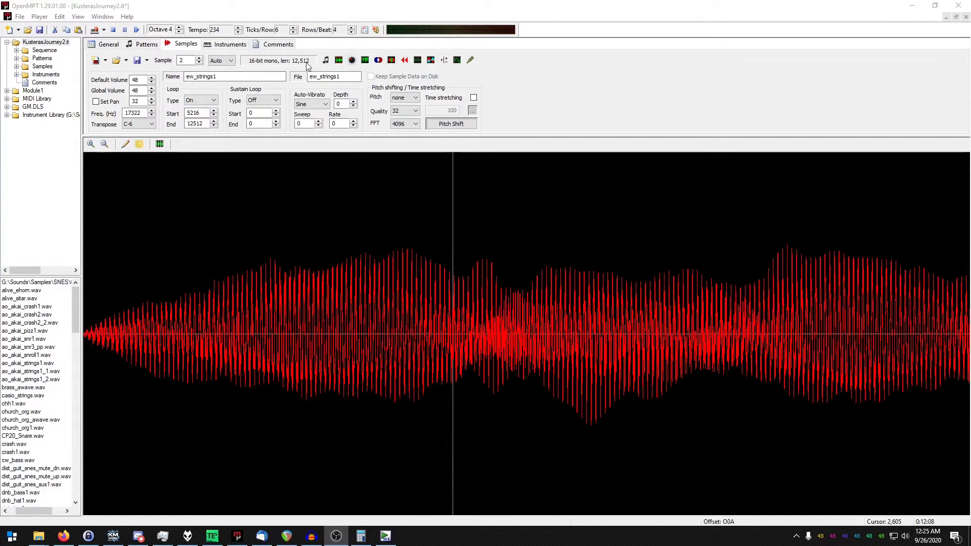
click(324, 60)
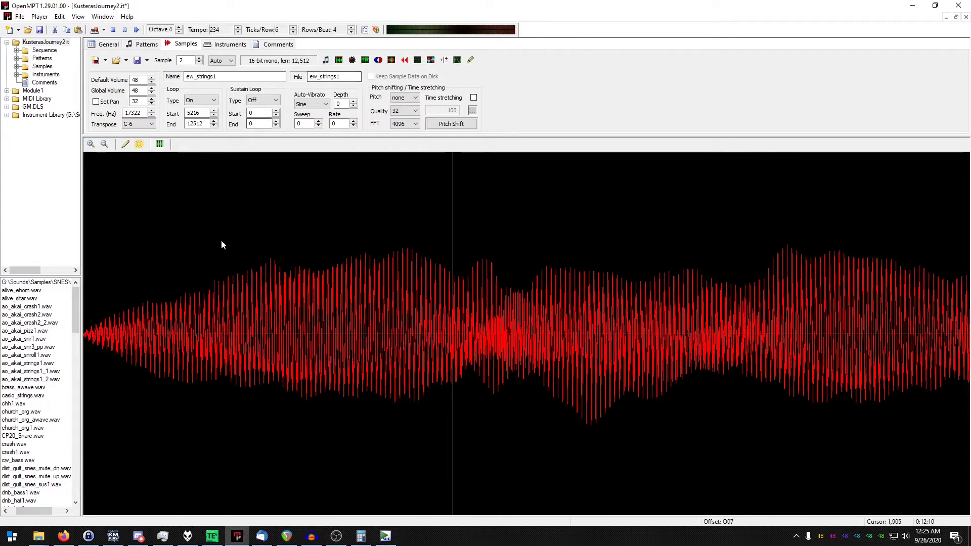
click(143, 45)
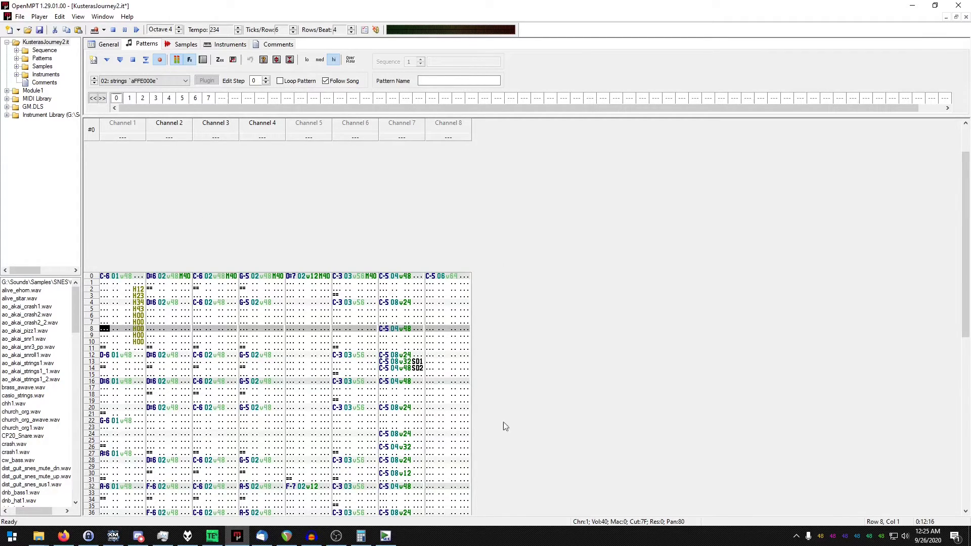
click(136, 30)
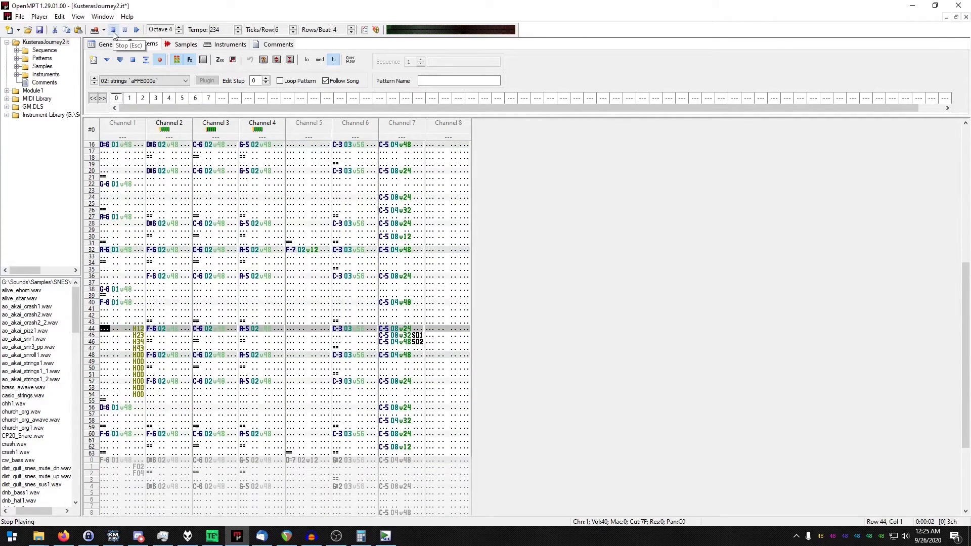
click(113, 30)
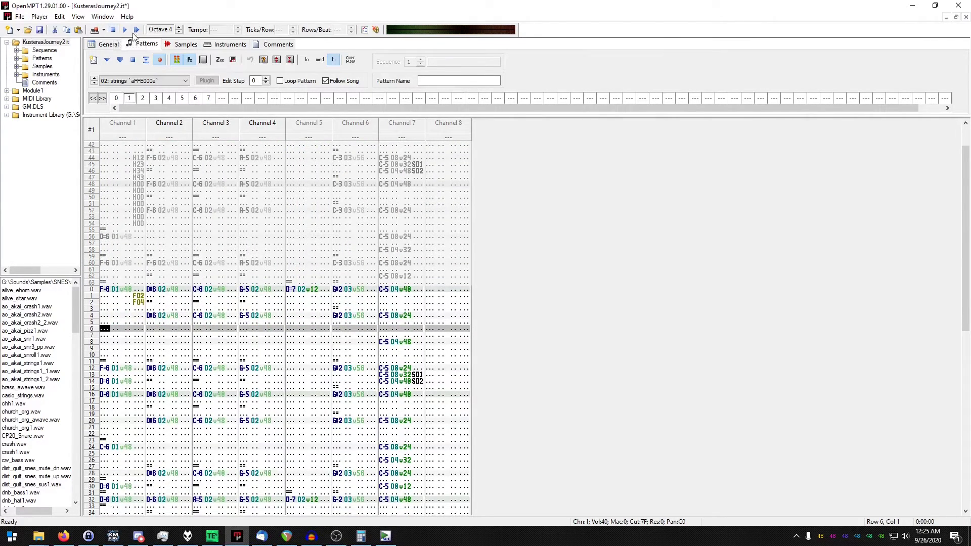
Step: Toggle voice channels 1, 6, 7 and 5 in the SNES SPC700 Player
click(385, 536)
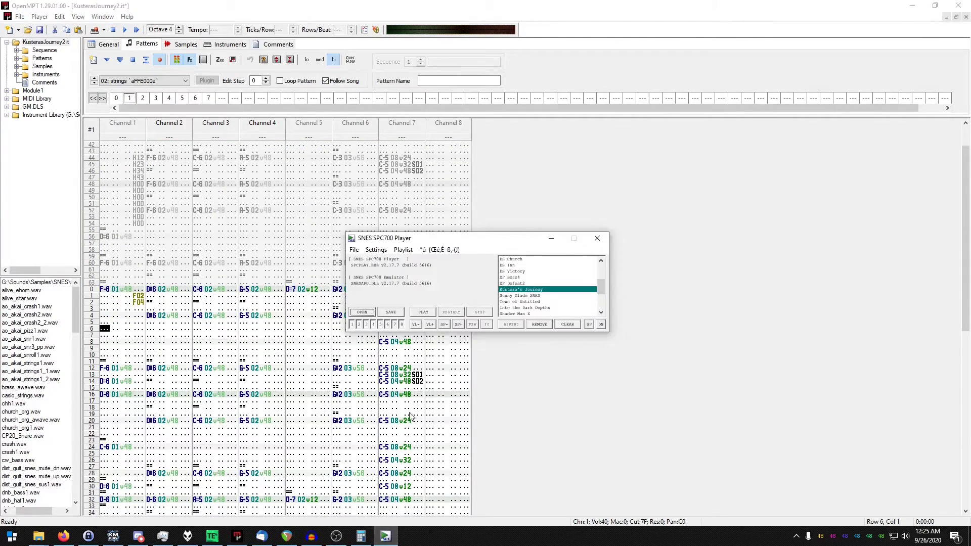
click(352, 324)
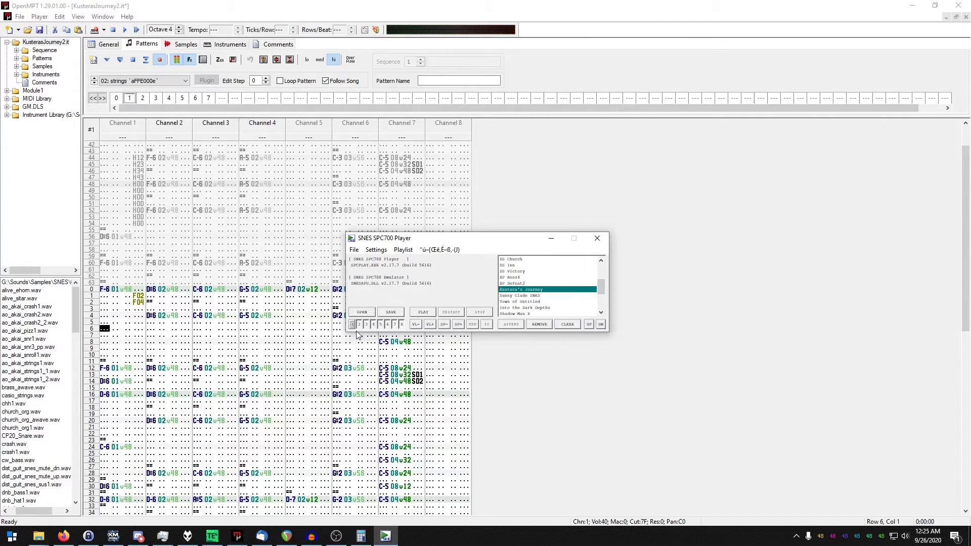
click(387, 324)
click(395, 325)
click(380, 324)
Step: Play Kustera's Journey from the playlist, stop it, and return to OpenMPT
double_click(536, 290)
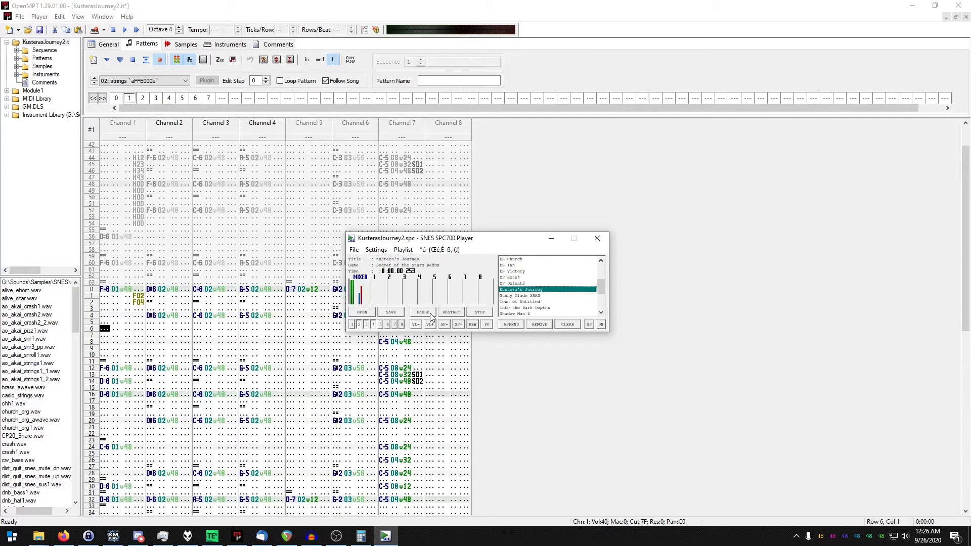
click(479, 313)
click(363, 4)
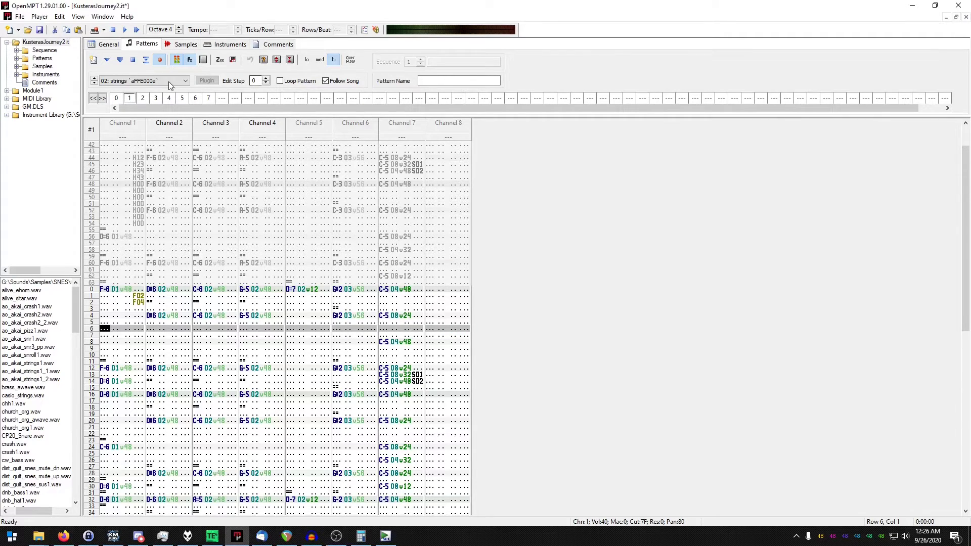
Step: Replace sample 2 with strings_tutorial.wav while the song plays
click(178, 44)
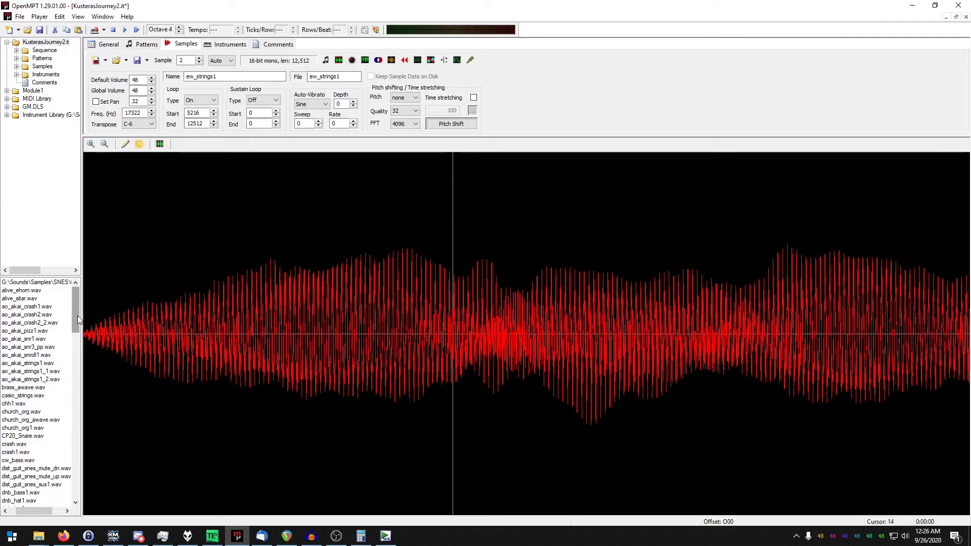
key(F5)
drag(77, 303, 75, 468)
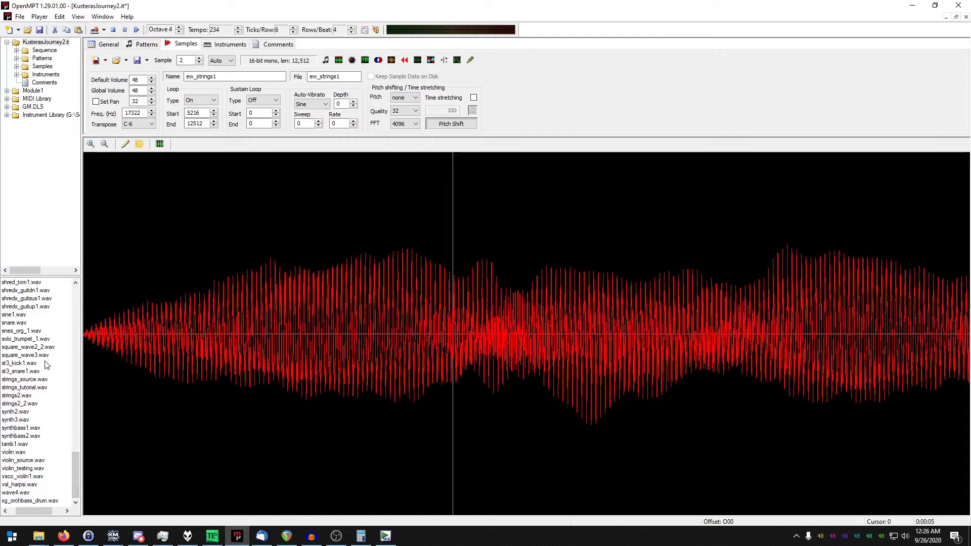
drag(38, 390, 308, 353)
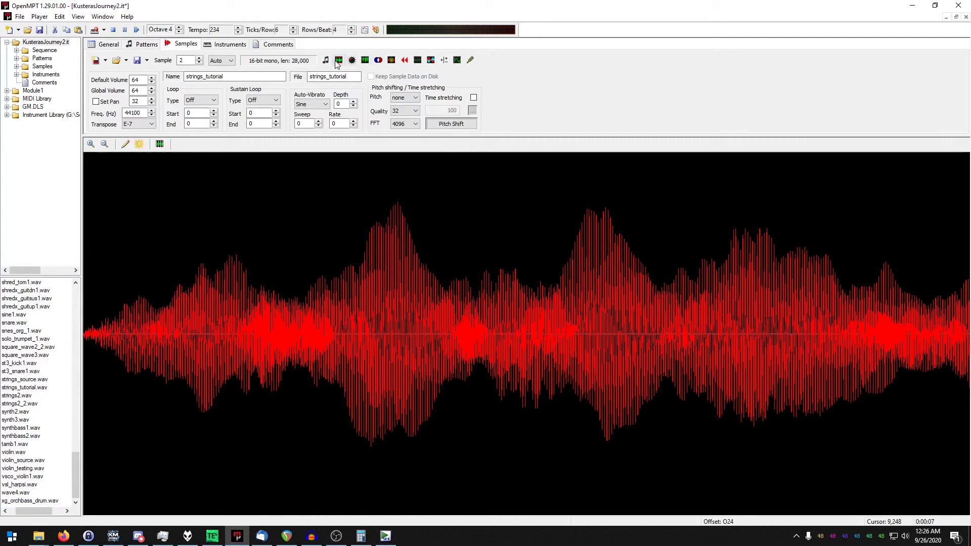
Step: Loop the strings_tutorial sample from 8112 to 28000 with looping on, and preview it
double_click(198, 113)
text(8112)
key(Tab)
text(28000)
click(200, 99)
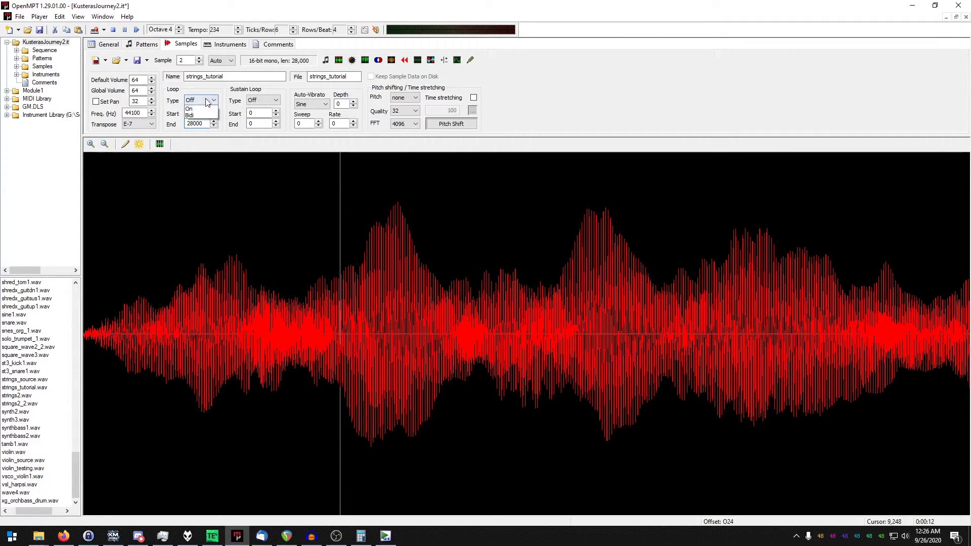
click(196, 115)
click(325, 61)
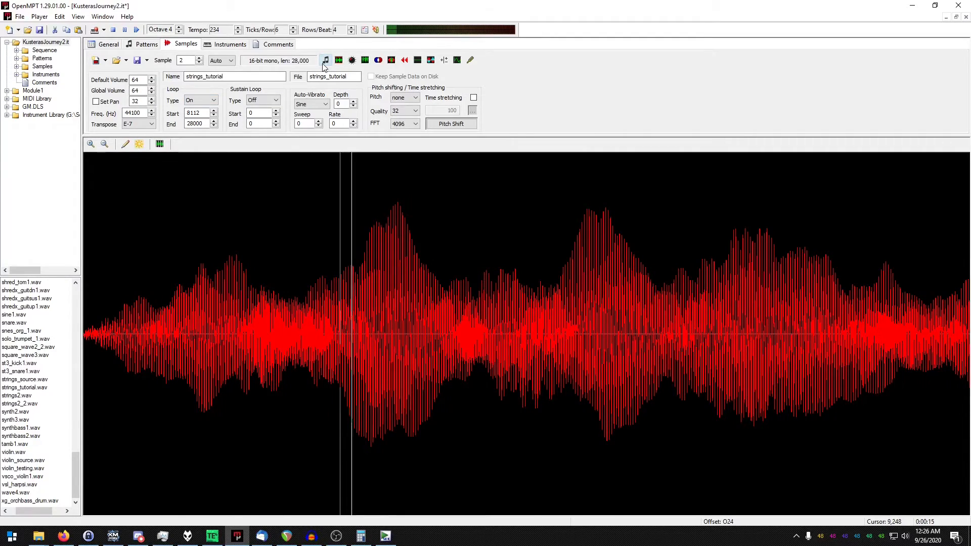
Step: Transpose the sample to D-6 (19645 Hz), then play and stop the song, following it in the patterns
click(150, 124)
scroll(147, 202, up, 1)
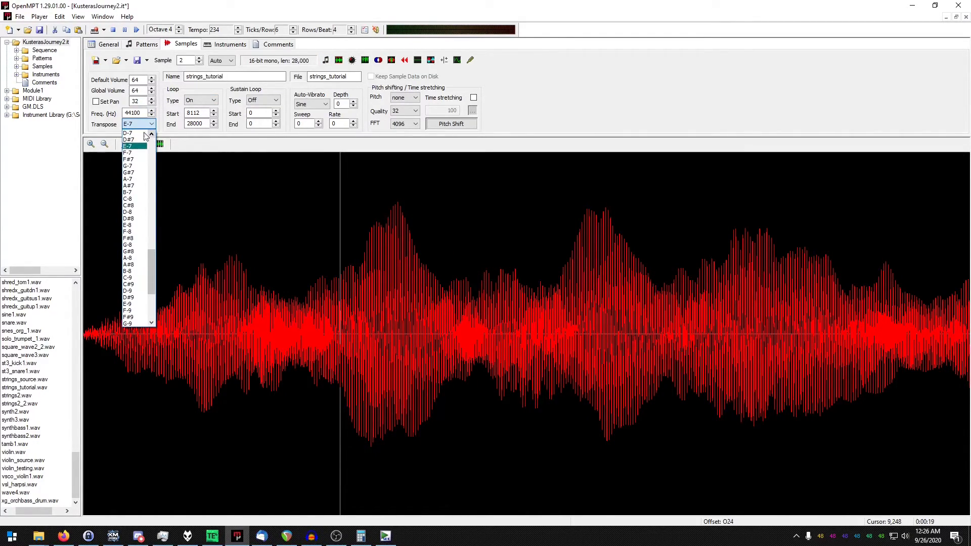
click(133, 140)
click(151, 124)
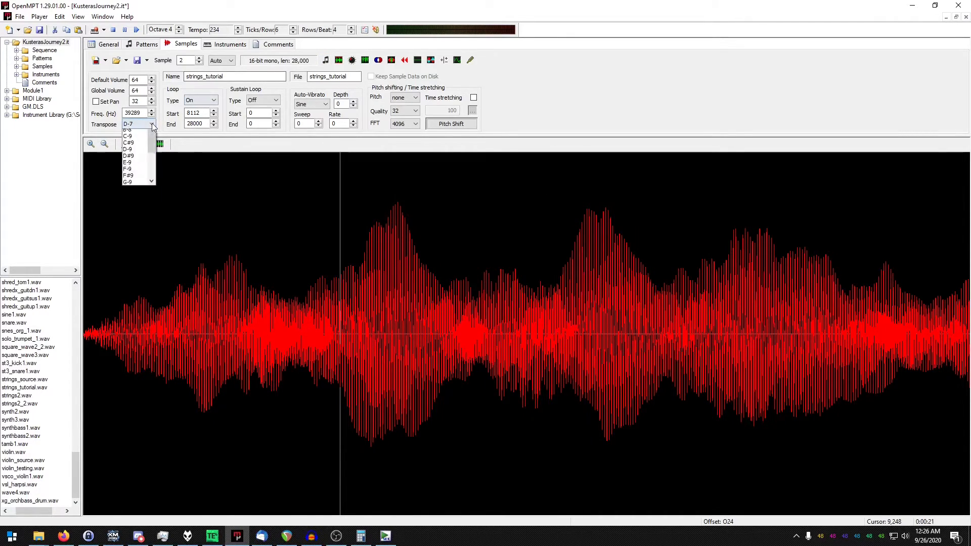
drag(152, 272, 150, 254)
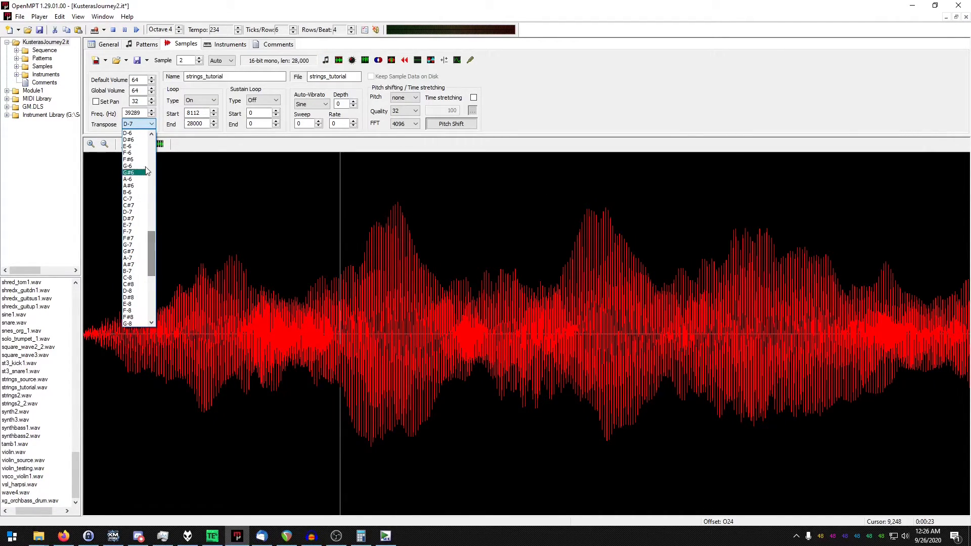
click(136, 134)
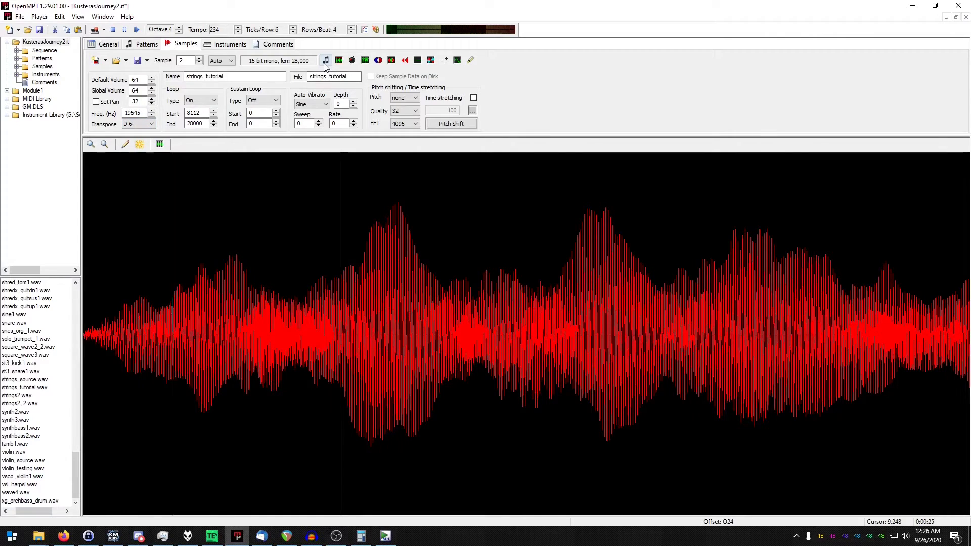
click(136, 31)
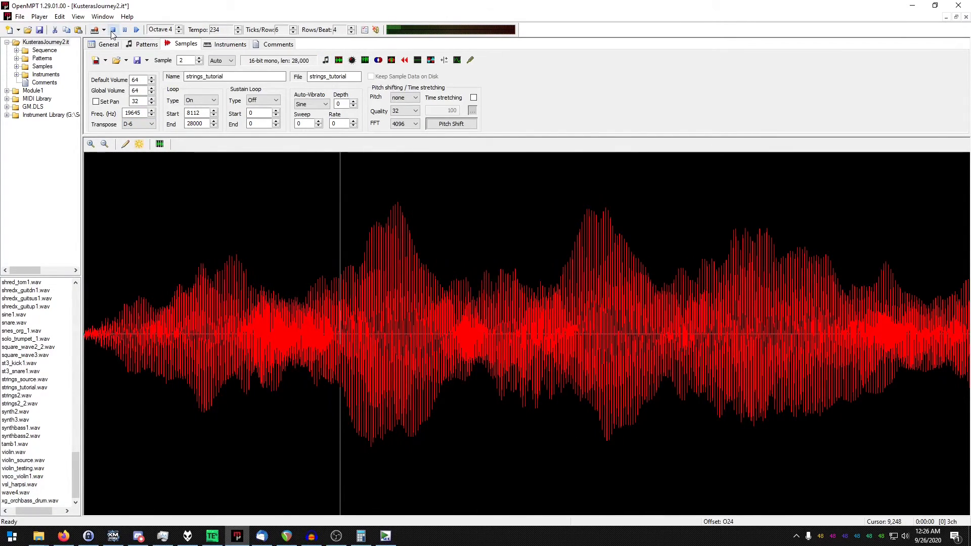
click(127, 42)
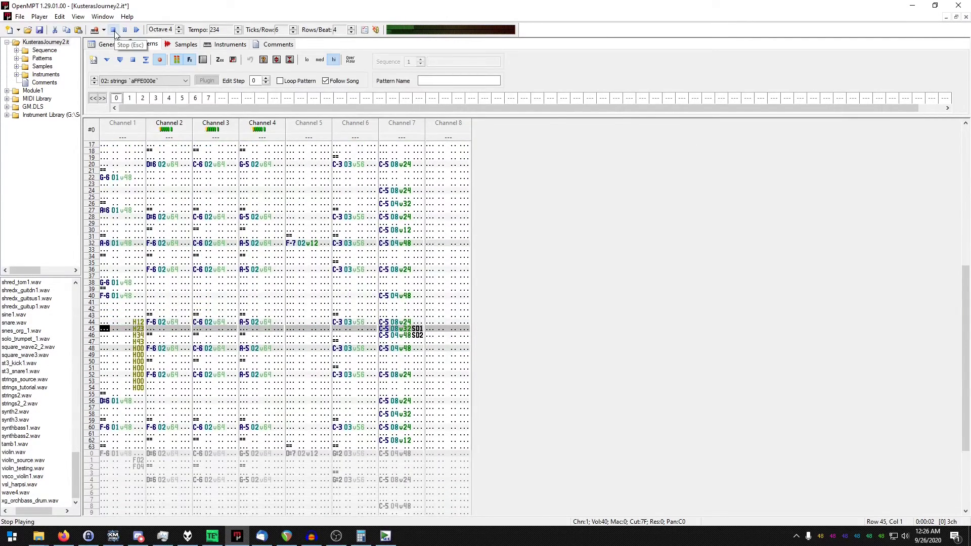
click(113, 30)
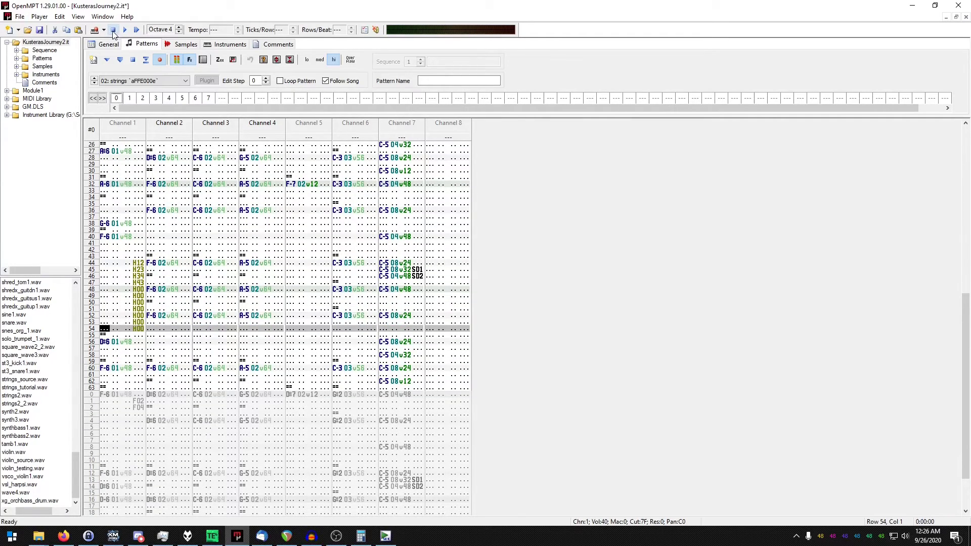
Step: Save the module as KusterasJourney3.it in the AddmusicK modules folder
click(20, 16)
click(80, 107)
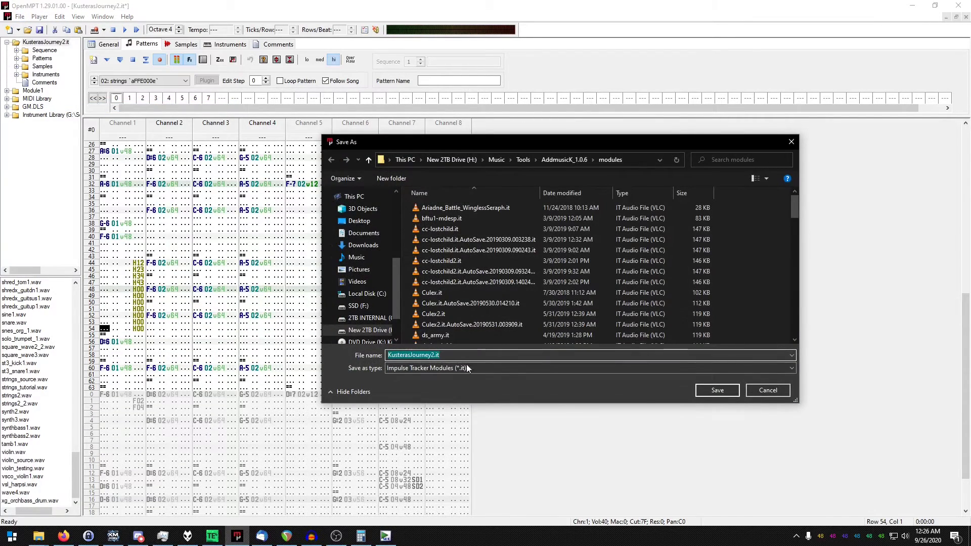
key(Delete)
text(3)
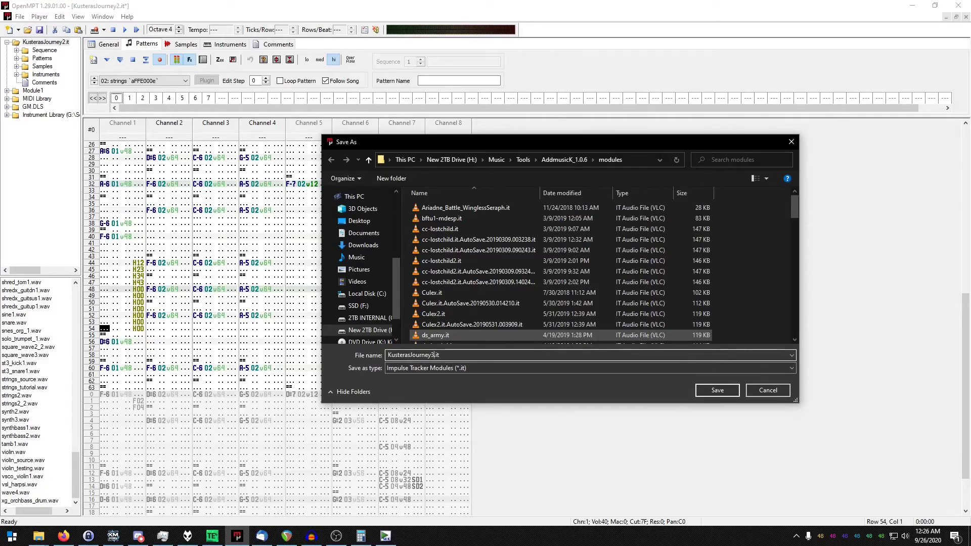
key(Return)
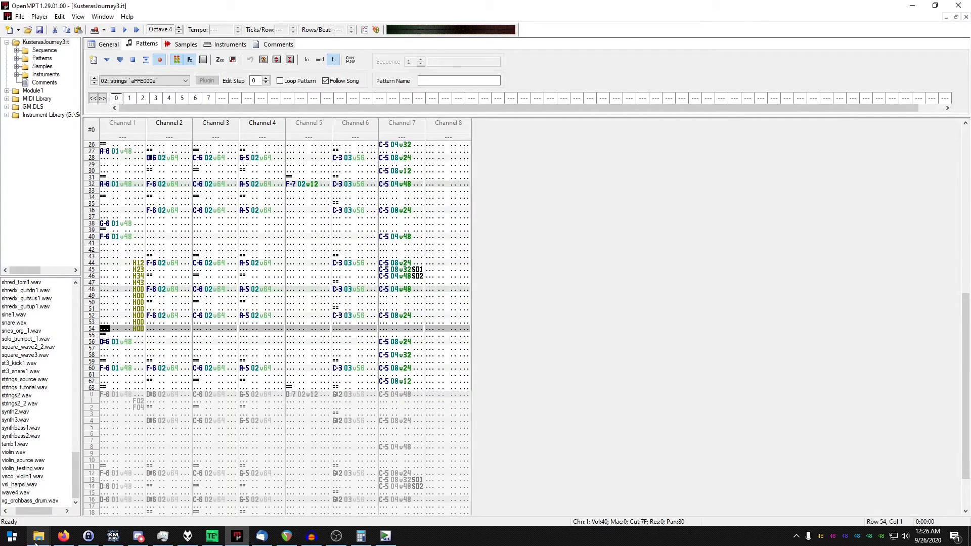
mouse_move(37, 542)
mouse_move(259, 506)
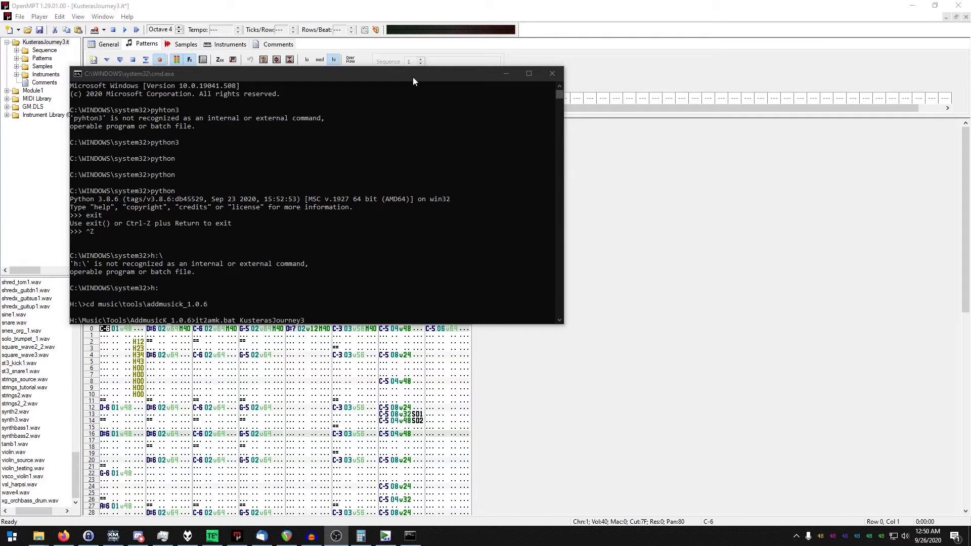
Step: Run 'it2amk.bat KusterasJourney3' in the AddmusicK_1.0.6 folder until it compiles successfully
click(413, 77)
key(Return)
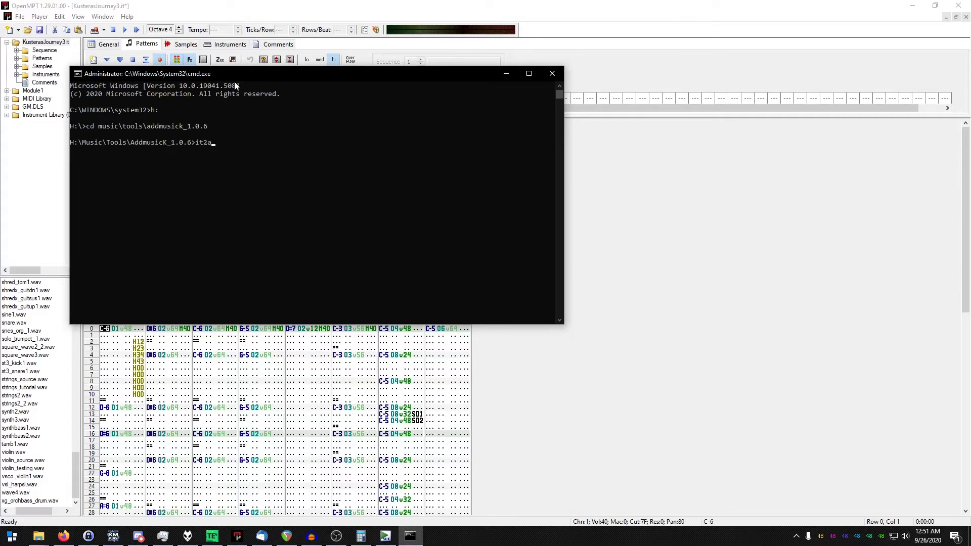
text(at KusterasJourney3)
key(Return)
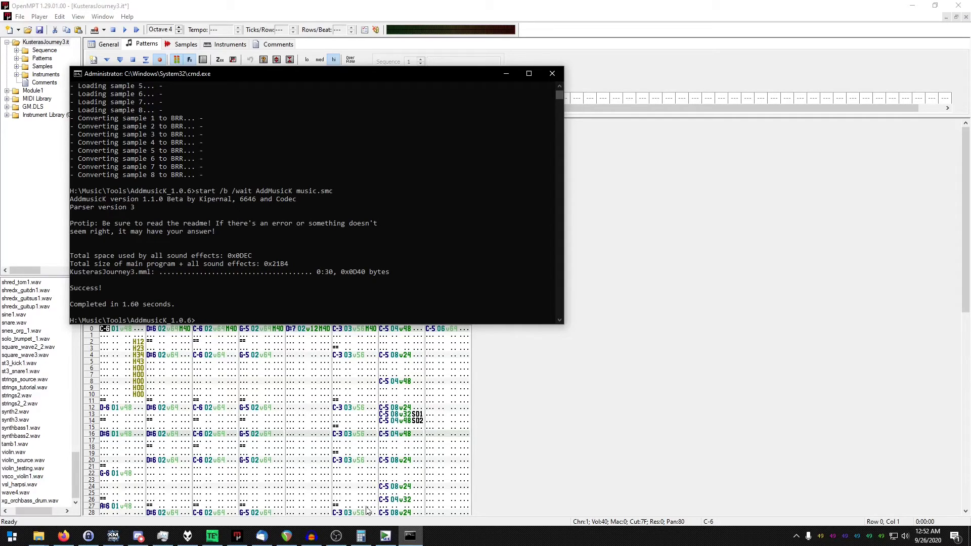
click(386, 537)
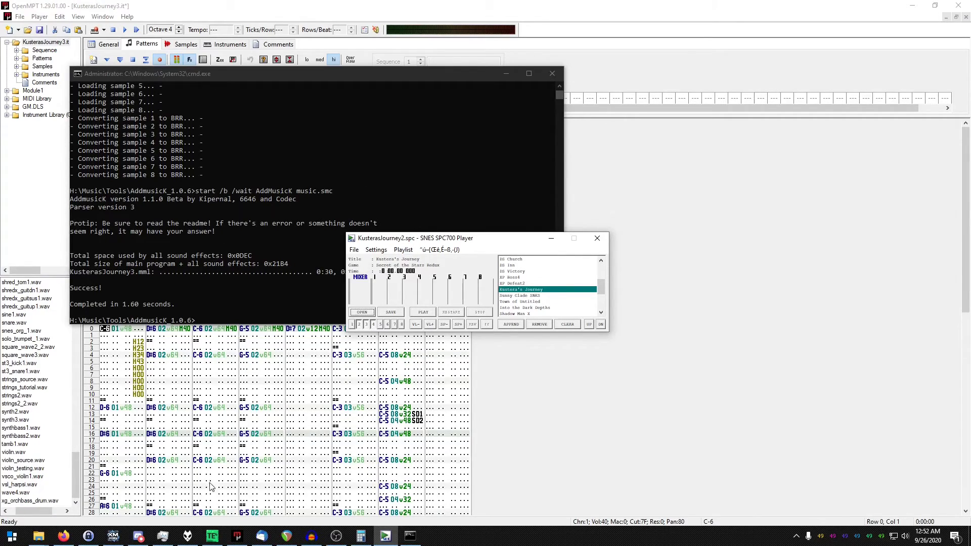
Step: Play Kustera's Journey in the SPC player and stop it
double_click(543, 291)
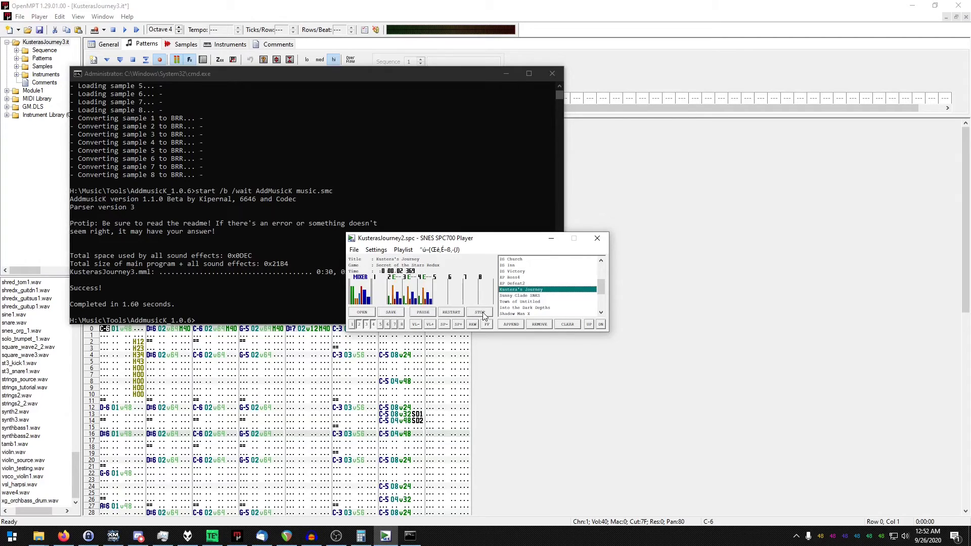
click(485, 316)
mouse_move(38, 536)
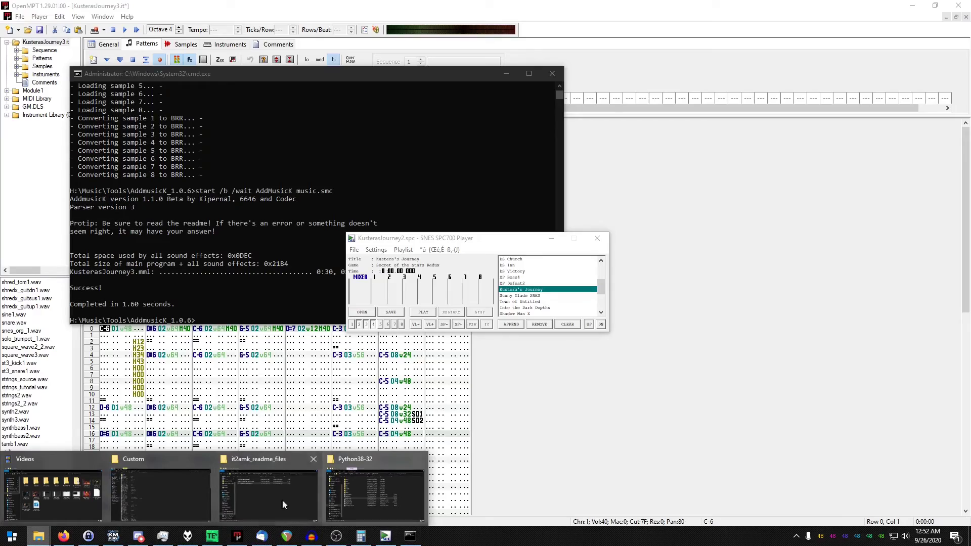
mouse_move(194, 500)
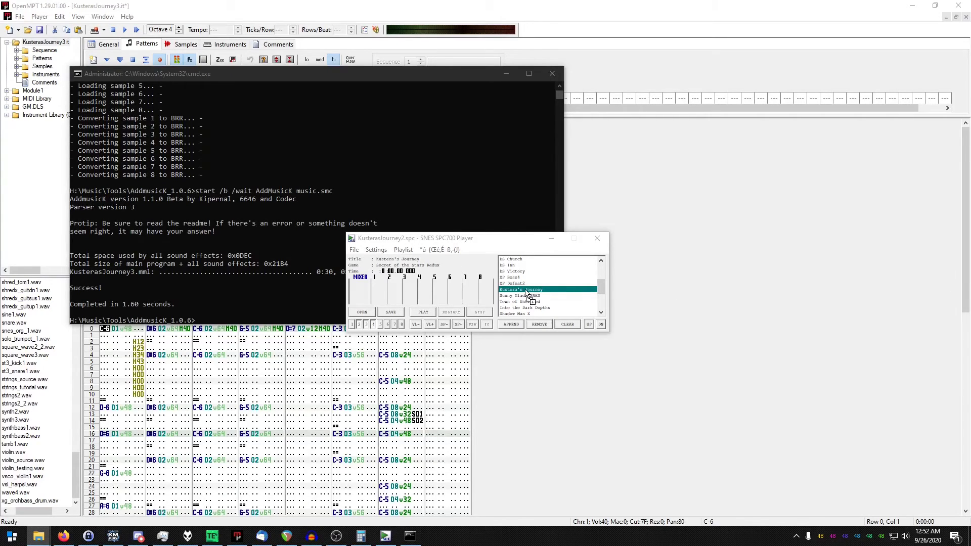
Step: Play Kustera's Journey II, then replay it with two voice channels toggled, and stop
scroll(528, 299, down, 3)
click(550, 312)
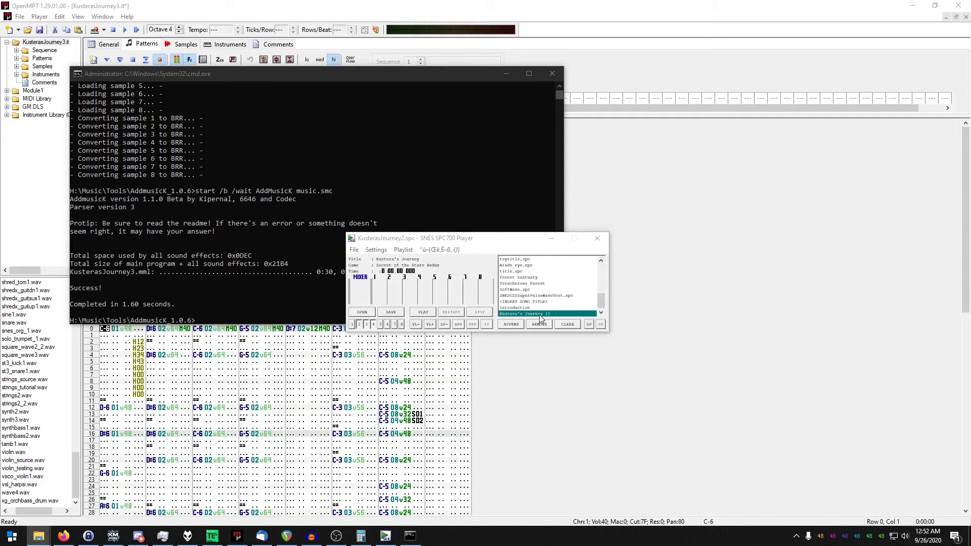
double_click(539, 314)
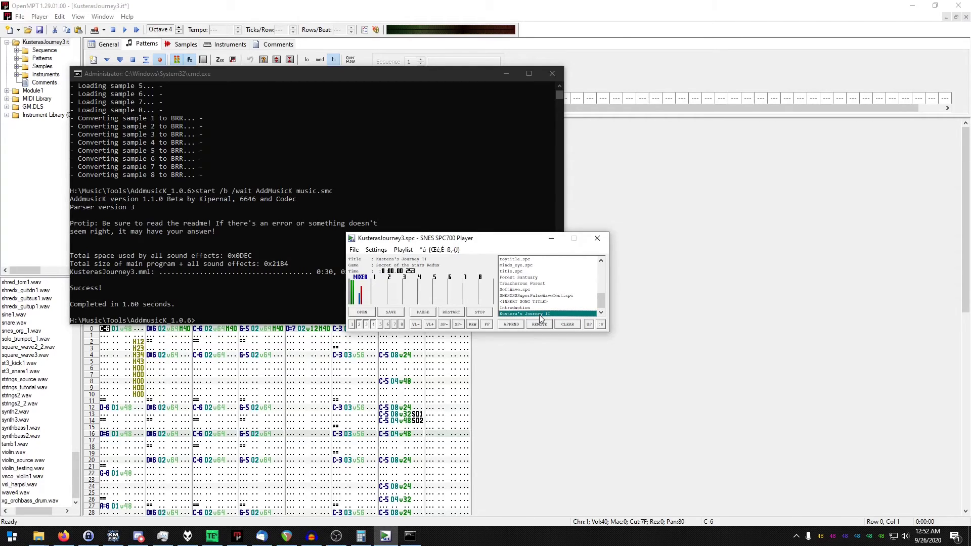
click(479, 312)
click(353, 325)
click(394, 324)
click(423, 312)
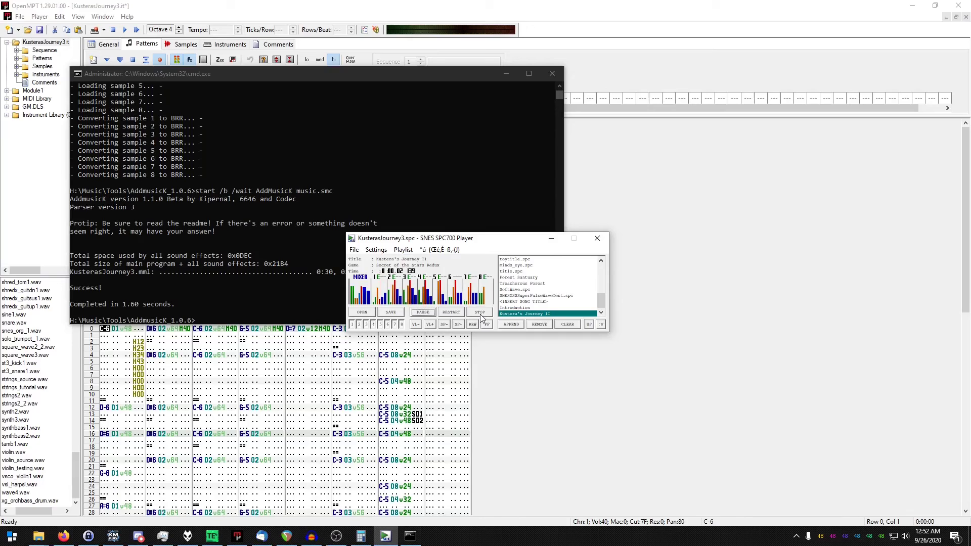
click(480, 312)
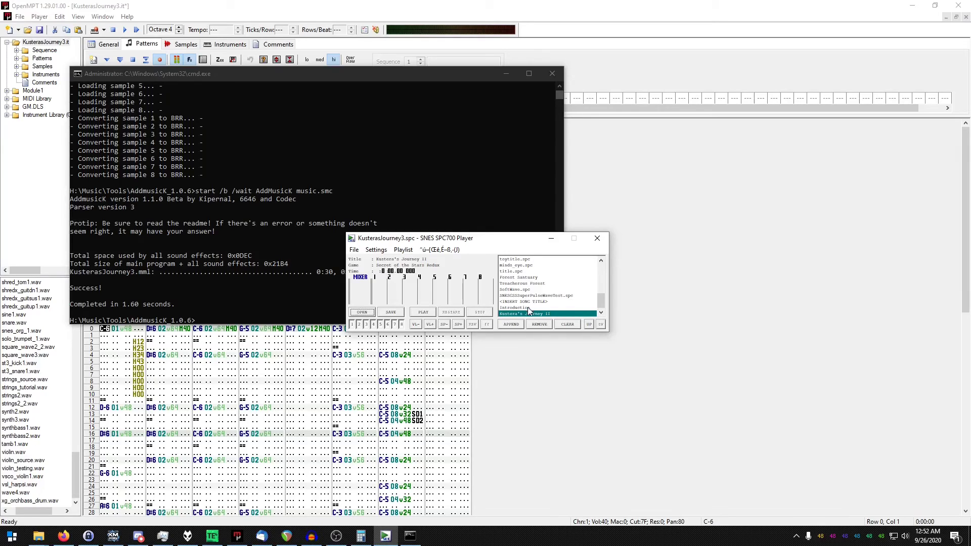
Step: Play the original Kustera's Journey for comparison, stop it, and minimise the player
scroll(601, 302, up, 3)
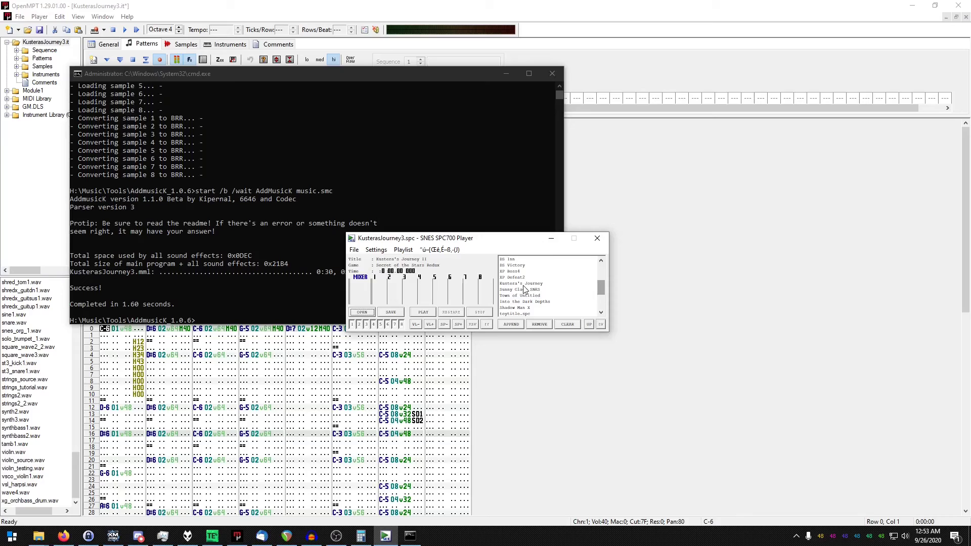
click(524, 285)
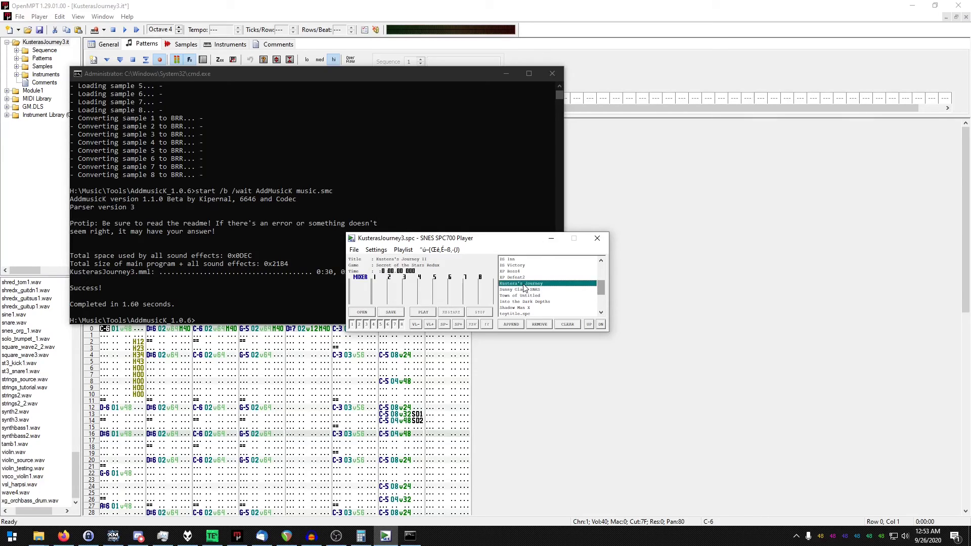
double_click(523, 286)
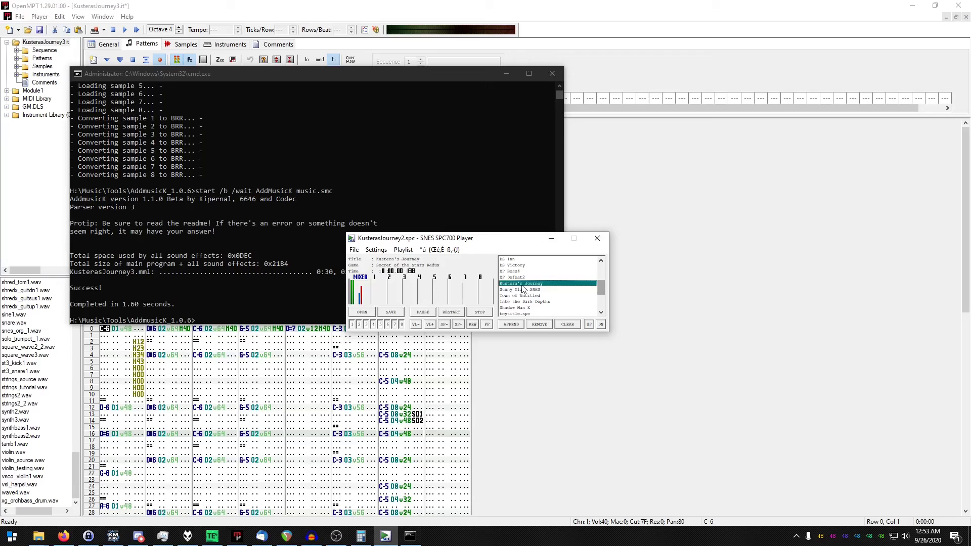
click(477, 312)
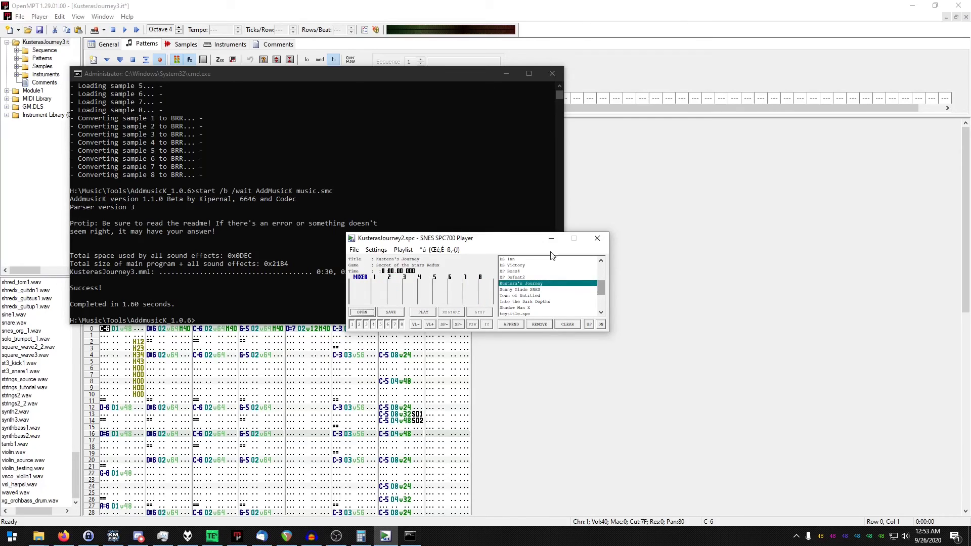
click(552, 238)
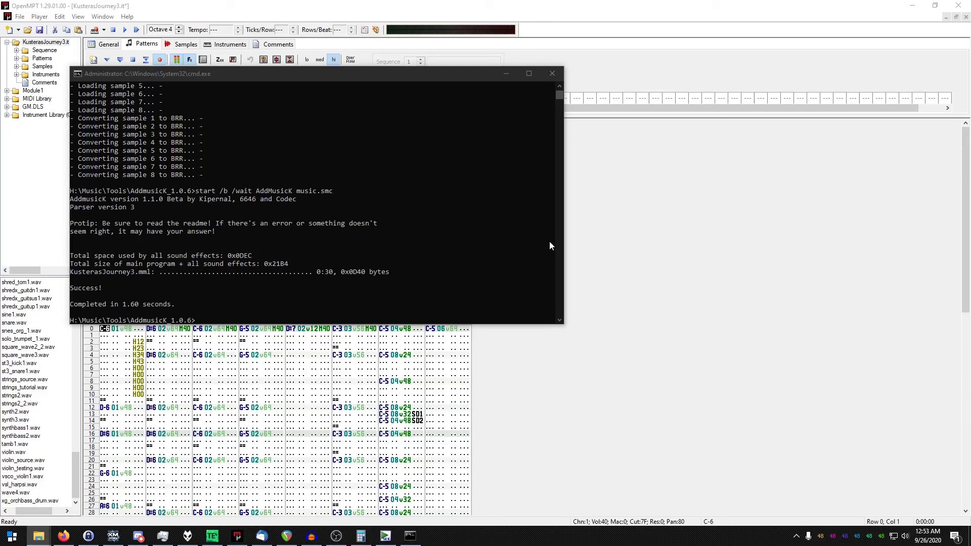
Step: Bring OpenMPT forward, then switch to the strings_source project in Audacity
click(421, 6)
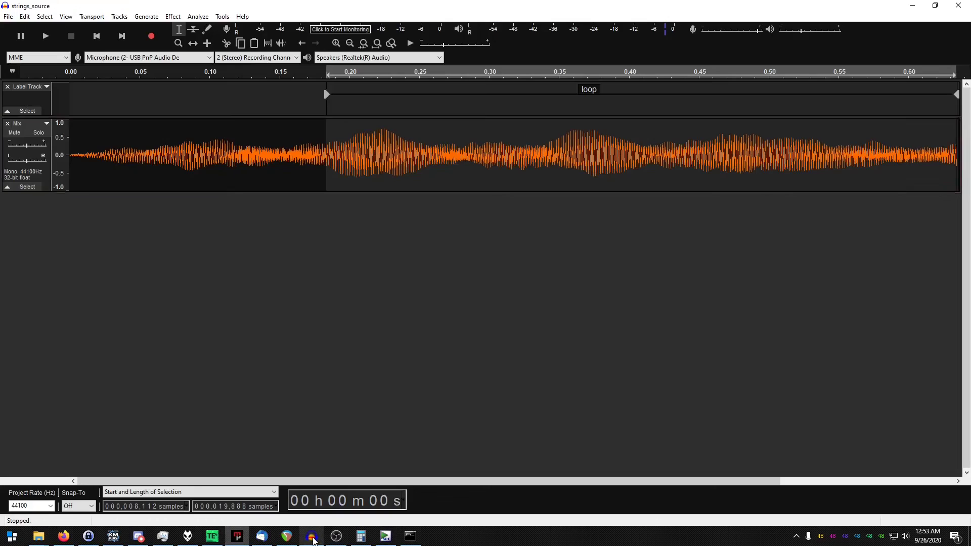
click(312, 535)
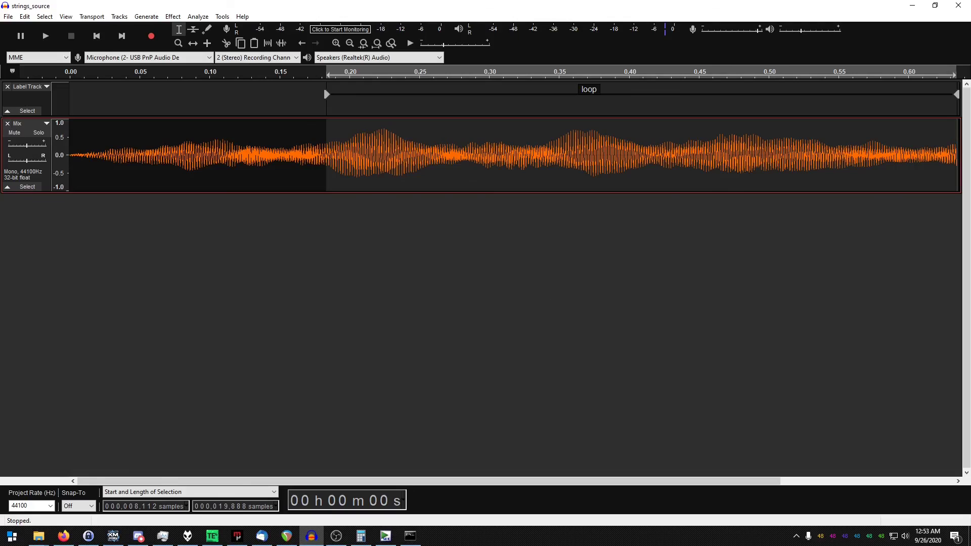
key(alt+Tab)
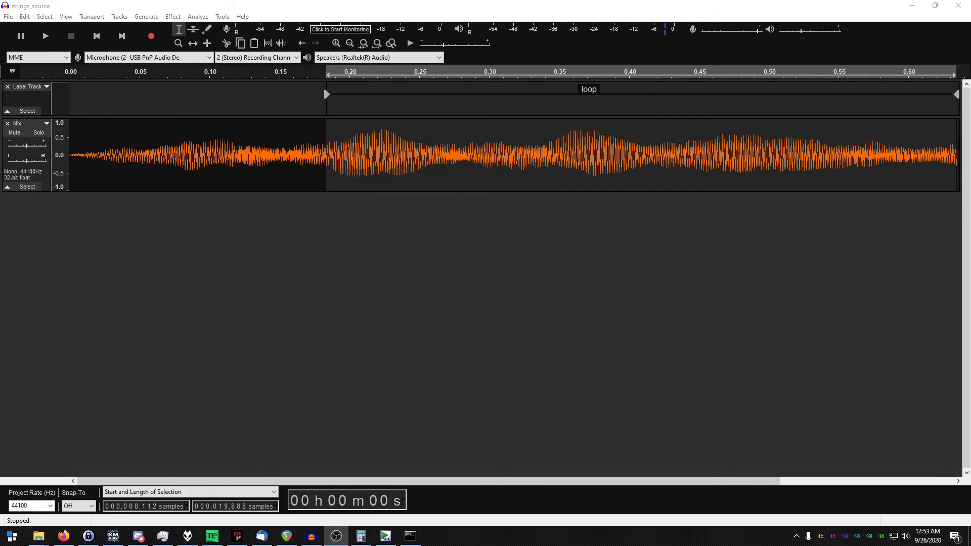